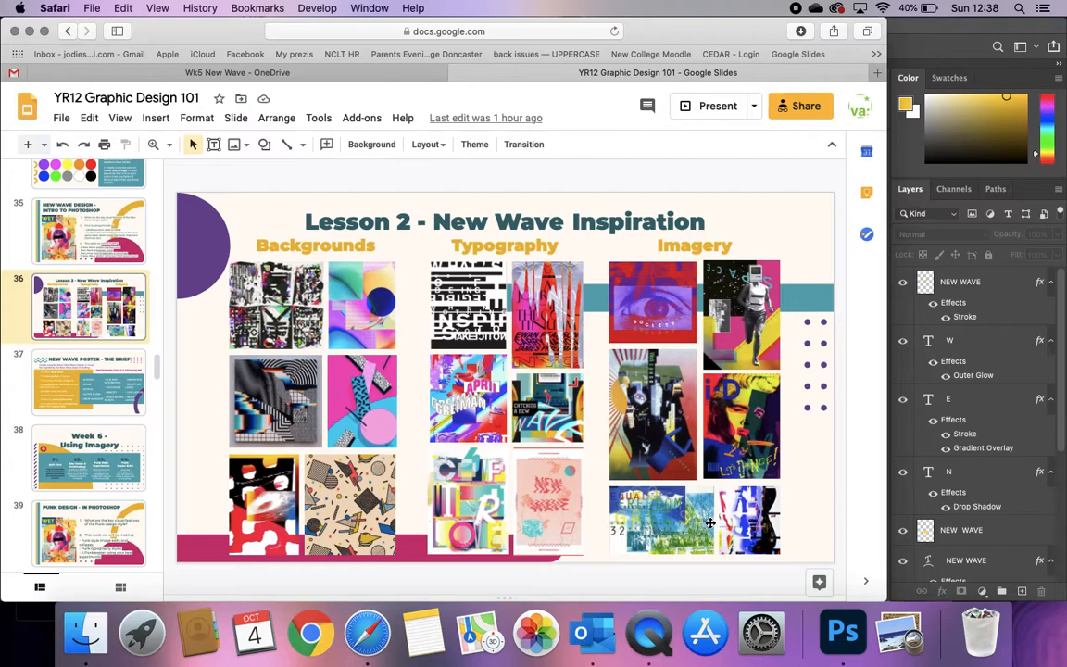
- Switch to Photoshop and select all the NEW WAVE text layers on the poster
{"action": "left_click", "coordinate": [954, 50]}
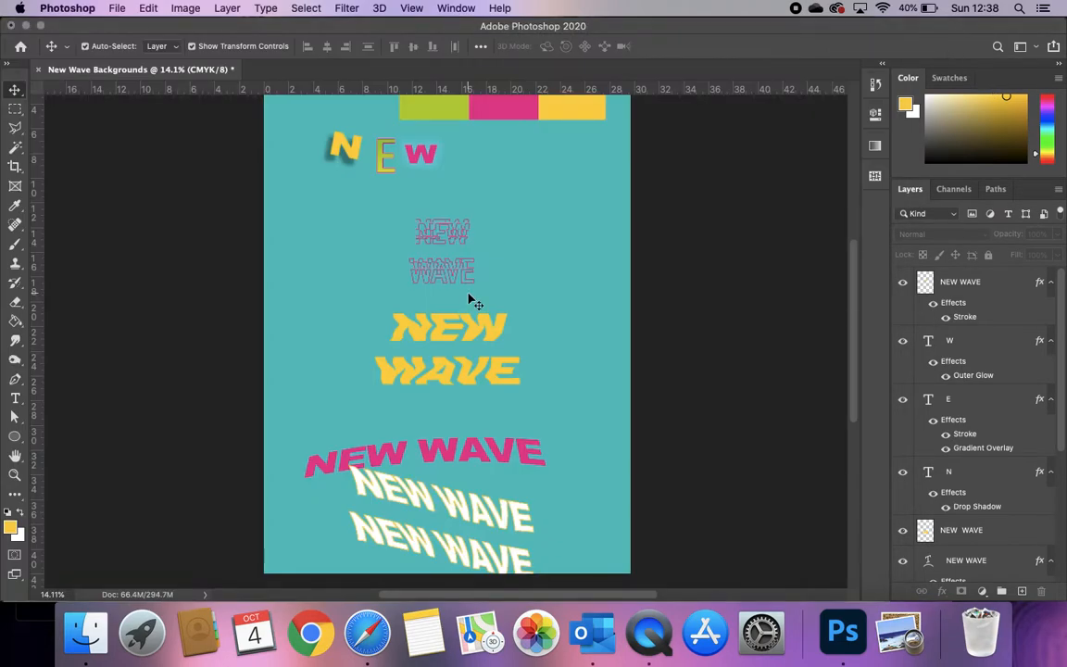
{"action": "left_click_drag", "start_coordinate": [193, 139], "coordinate": [569, 547]}
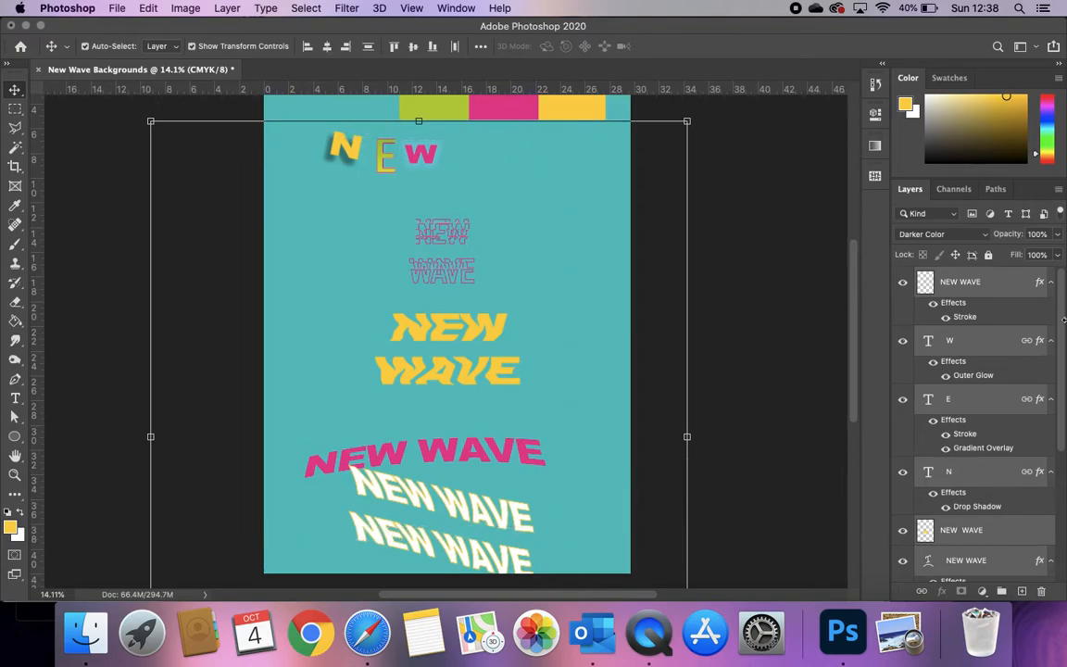
{"action": "scroll", "coordinate": [994, 337], "scroll_direction": "down", "scroll_amount": 5}
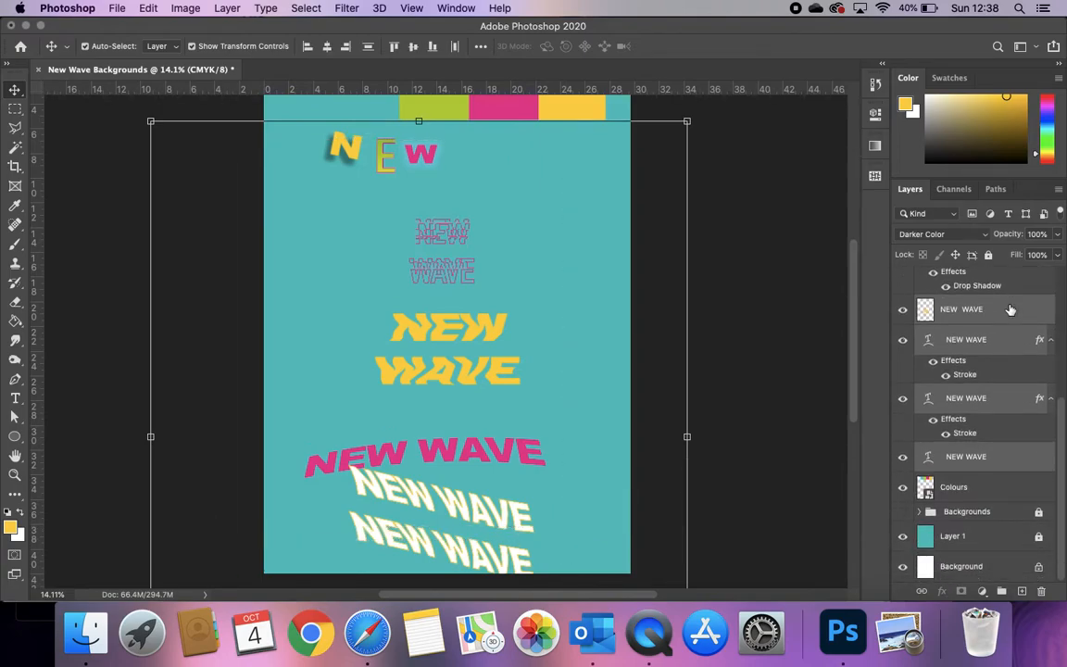
{"action": "scroll", "coordinate": [1011, 311], "scroll_direction": "up", "scroll_amount": 5}
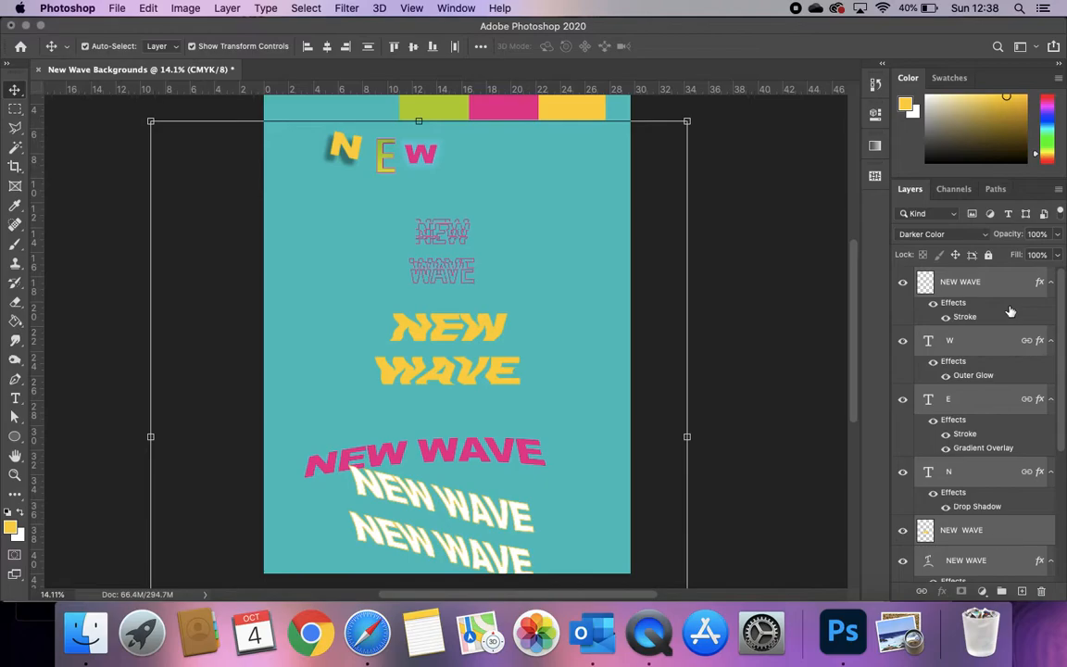
{"action": "right_click", "coordinate": [992, 344]}
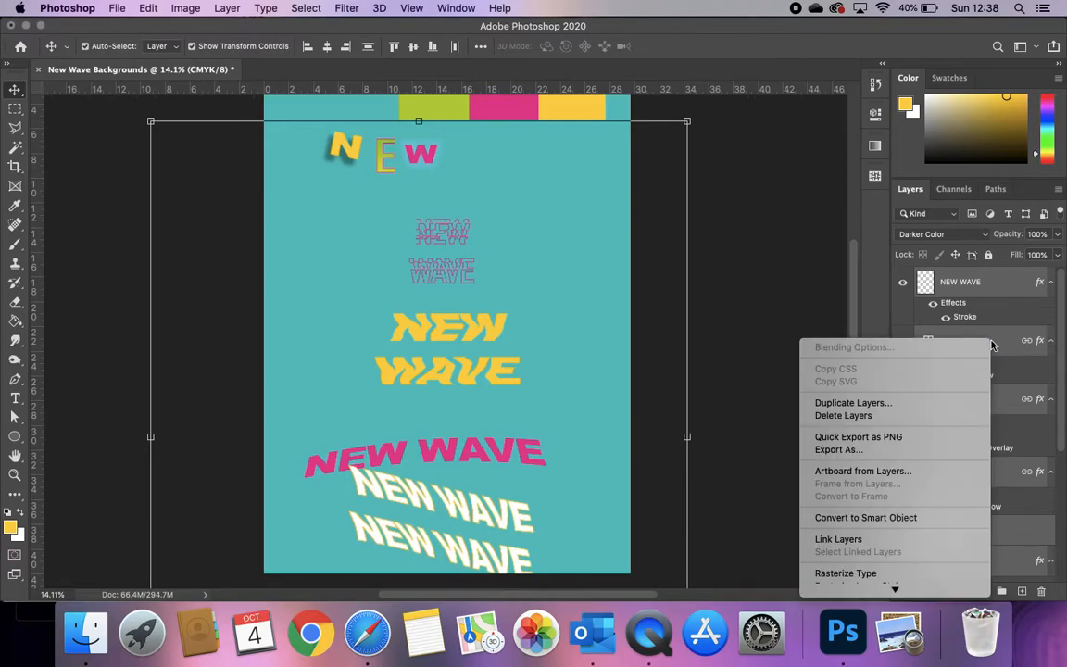
{"action": "scroll", "coordinate": [878, 537], "scroll_direction": "down", "scroll_amount": 7}
{"action": "scroll", "coordinate": [878, 536], "scroll_direction": "down", "scroll_amount": 1}
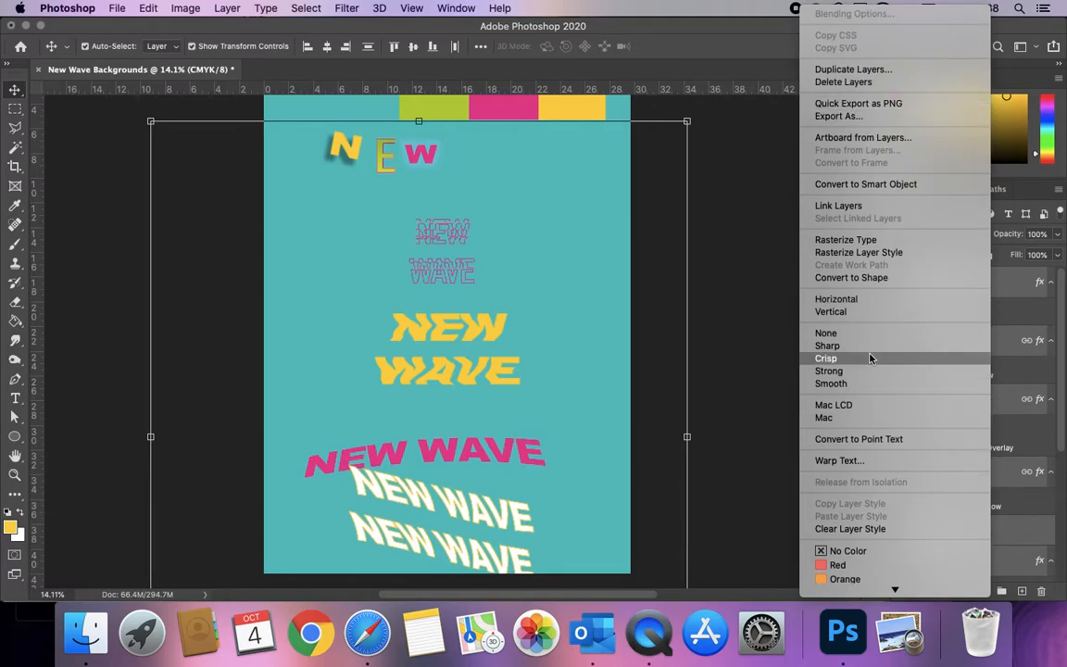
{"action": "left_click", "coordinate": [1009, 293]}
{"action": "scroll", "coordinate": [1000, 347], "scroll_direction": "down", "scroll_amount": 5}
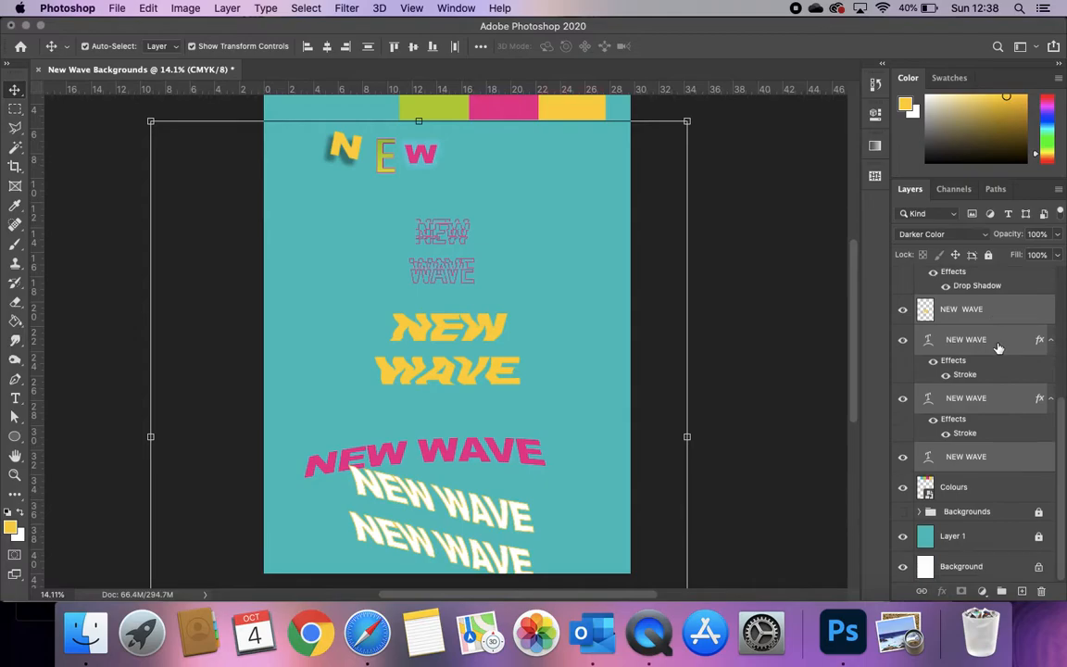
{"action": "scroll", "coordinate": [979, 427], "scroll_direction": "up", "scroll_amount": 5}
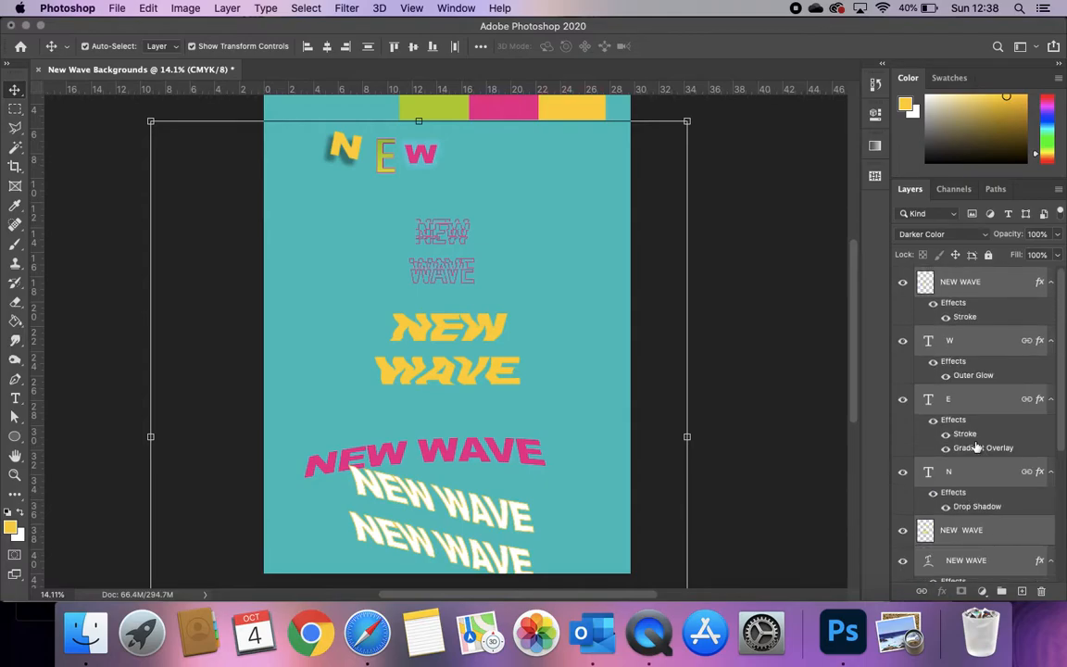
{"action": "right_click", "coordinate": [992, 338]}
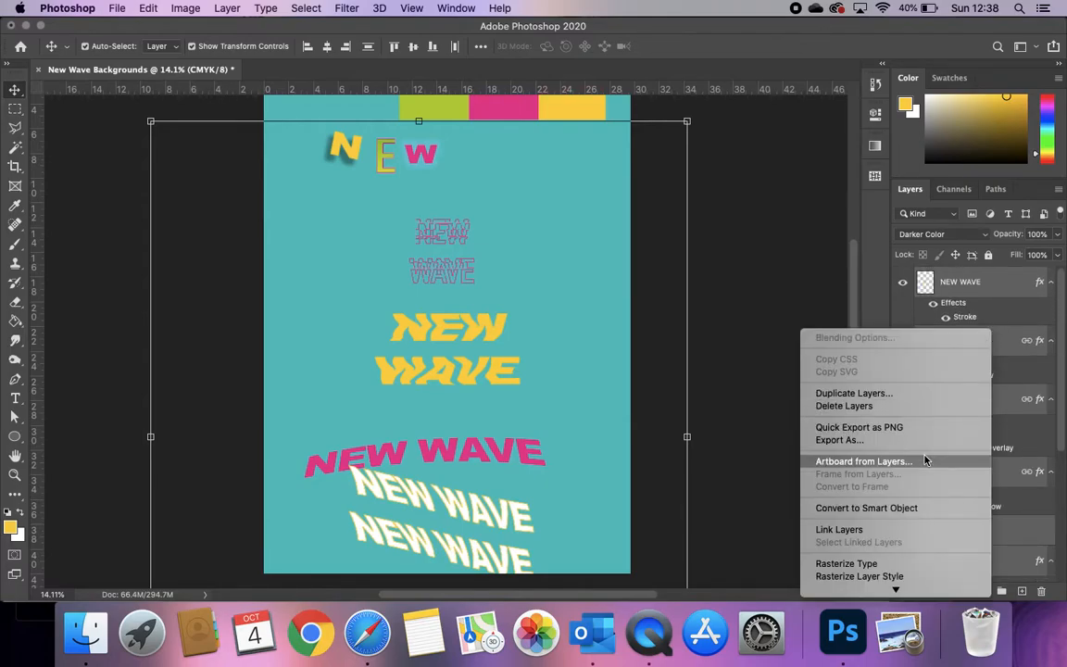
{"action": "scroll", "coordinate": [924, 459], "scroll_direction": "down", "scroll_amount": 5}
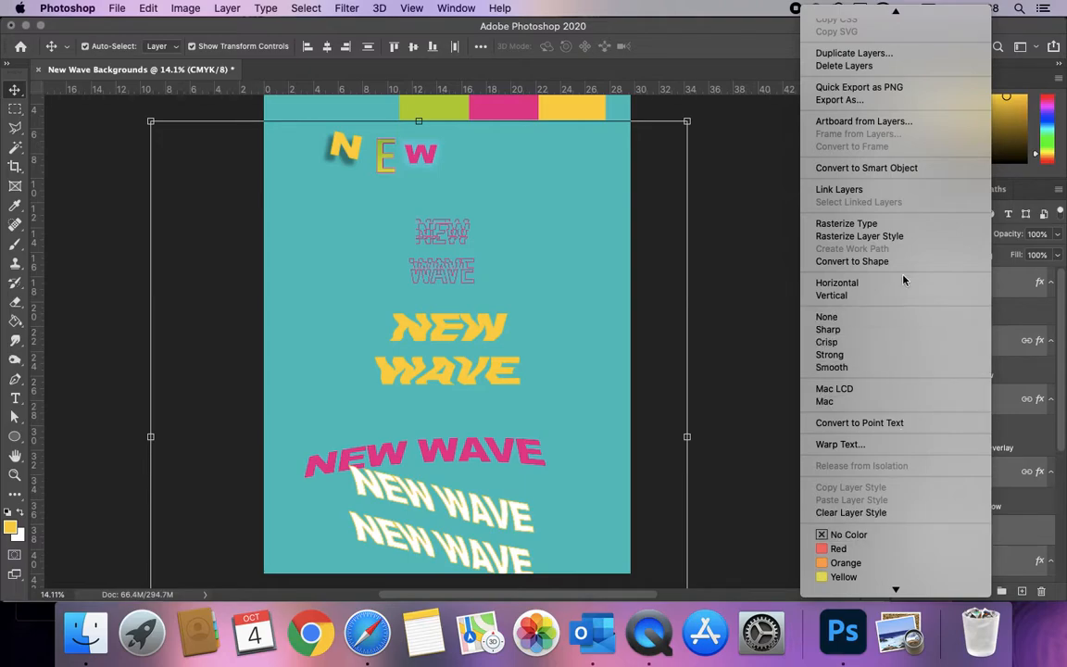
{"action": "scroll", "coordinate": [897, 268], "scroll_direction": "down", "scroll_amount": 3}
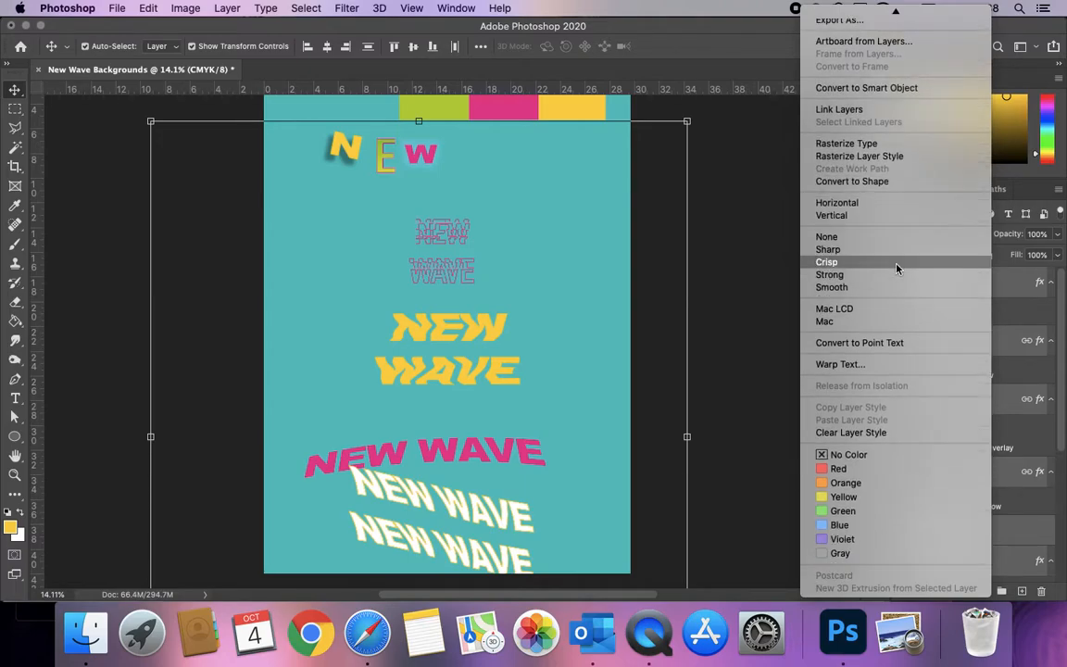
{"action": "left_click", "coordinate": [765, 439]}
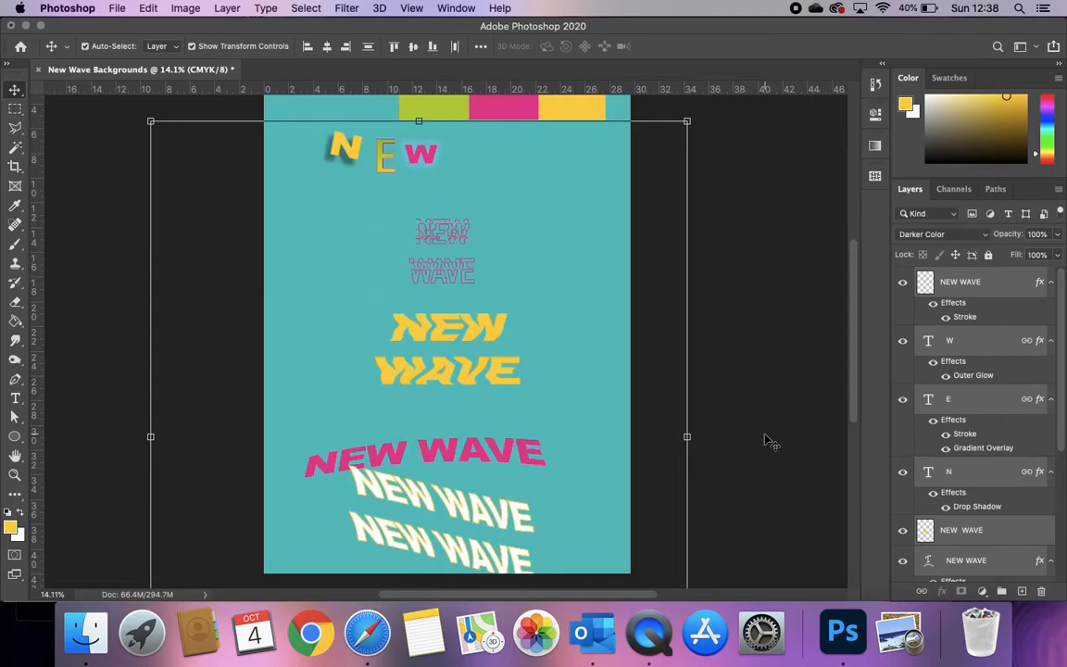
- Group the selected text layers, place the group below the Colours layer and name it Text
{"action": "key", "text": "super+g"}
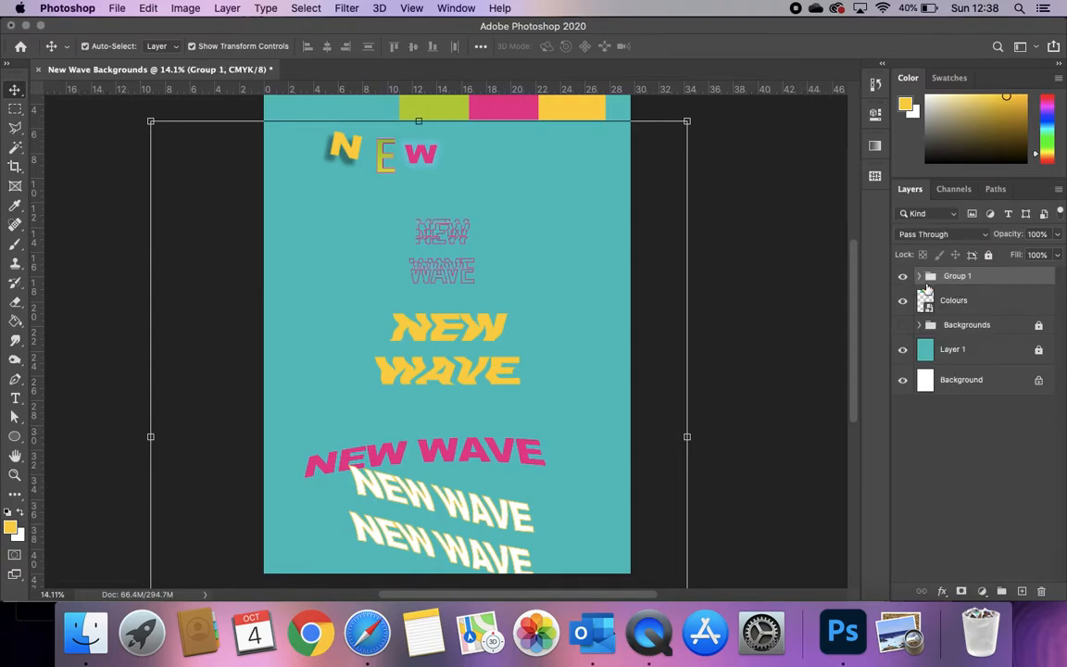
{"action": "left_click_drag", "start_coordinate": [913, 280], "coordinate": [940, 315]}
{"action": "double_click", "coordinate": [956, 306]}
{"action": "type", "text": "Text"}
{"action": "key", "text": "Return"}
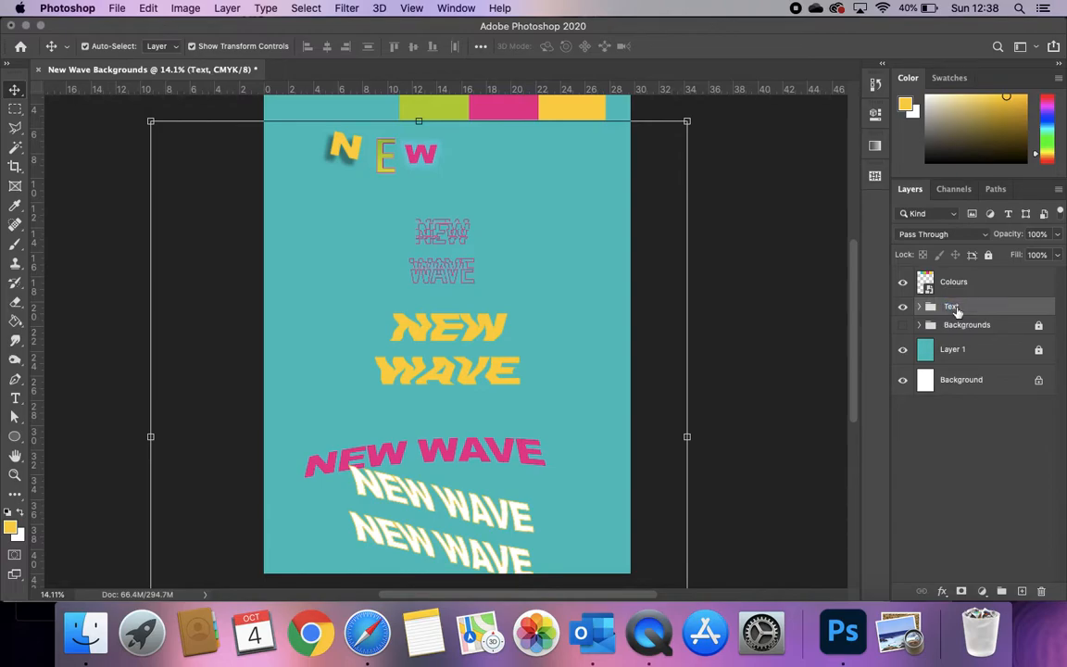
- Lock the Text group and hide it
{"action": "left_click", "coordinate": [988, 255]}
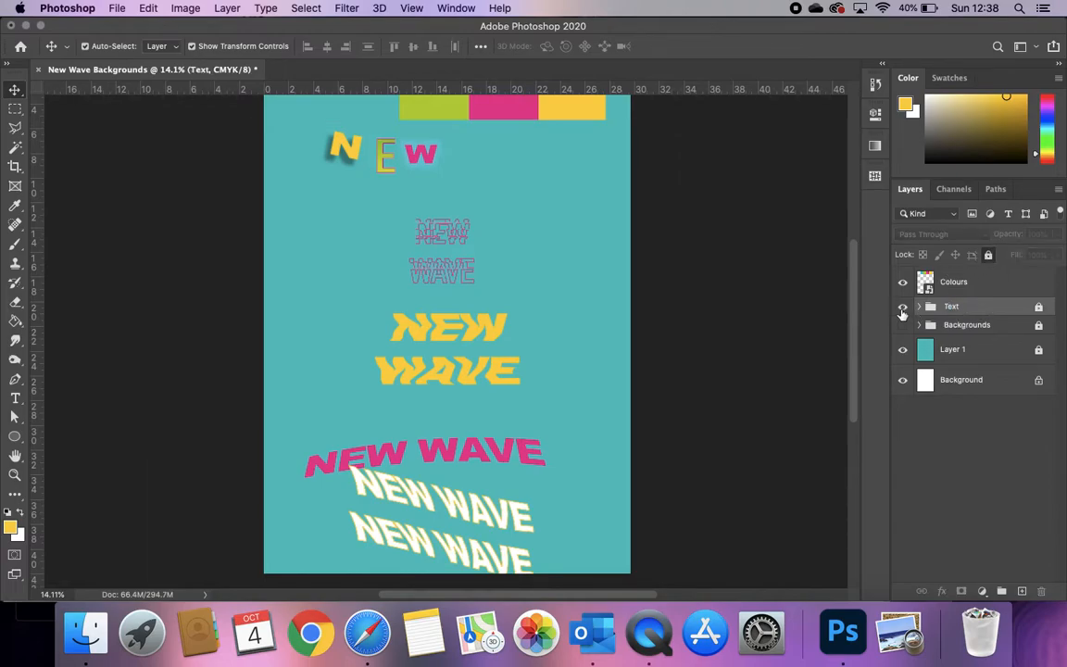
{"action": "left_click", "coordinate": [903, 307]}
- Switch to Finder, open the NEW WAVE image folder in Downloads and widen the window to show all its images
{"action": "left_click", "coordinate": [87, 631]}
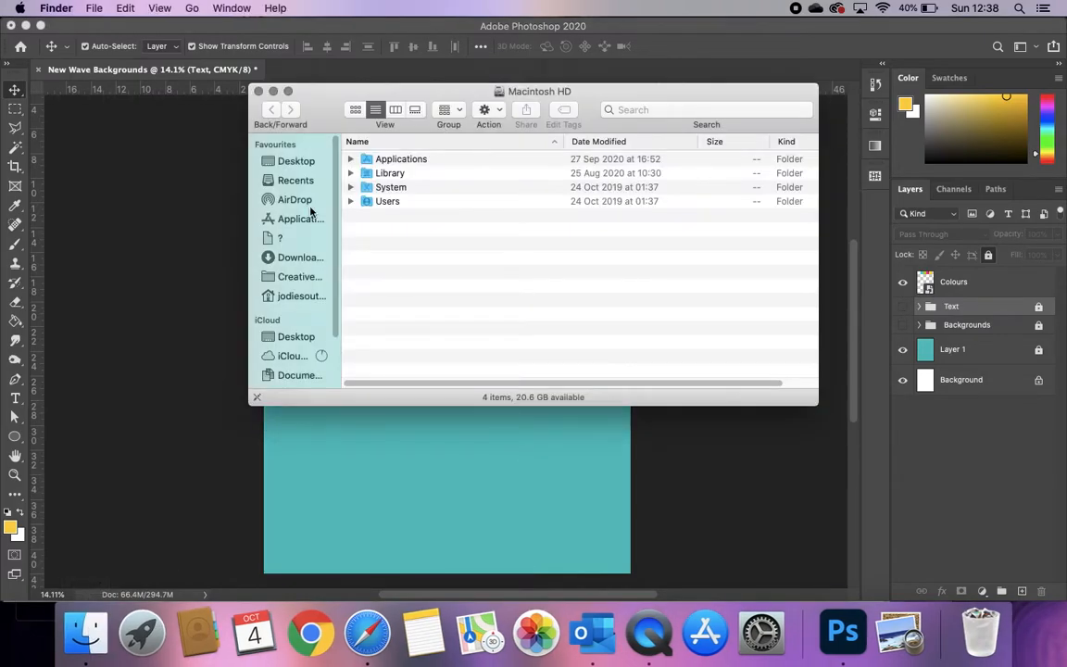
{"action": "left_click", "coordinate": [299, 257]}
{"action": "double_click", "coordinate": [363, 184]}
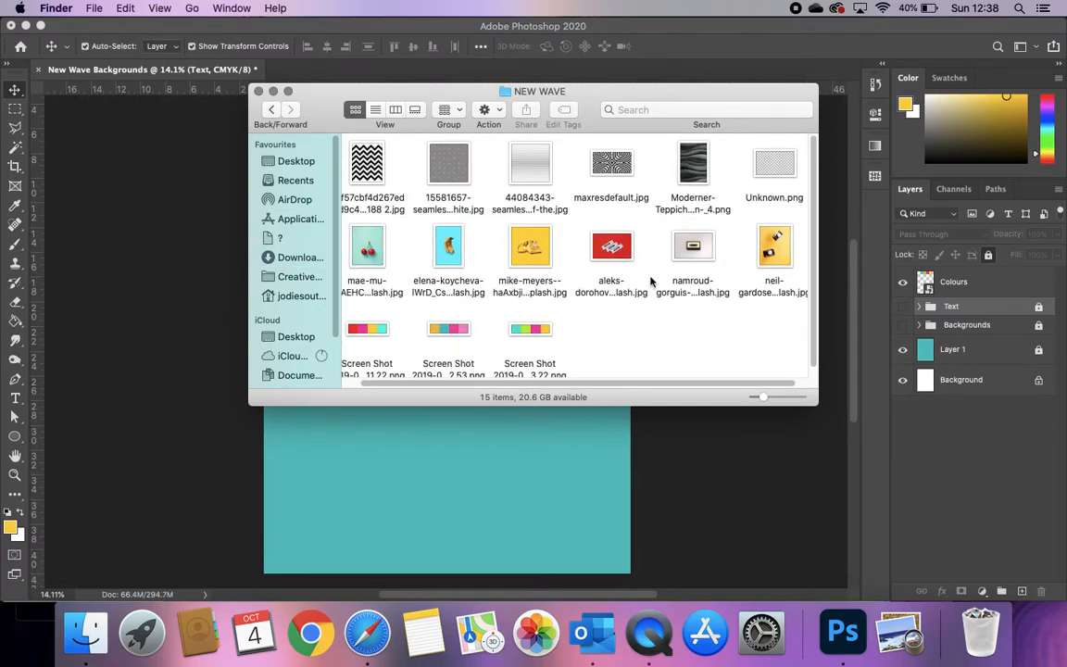
{"action": "left_click_drag", "start_coordinate": [248, 257], "coordinate": [110, 272]}
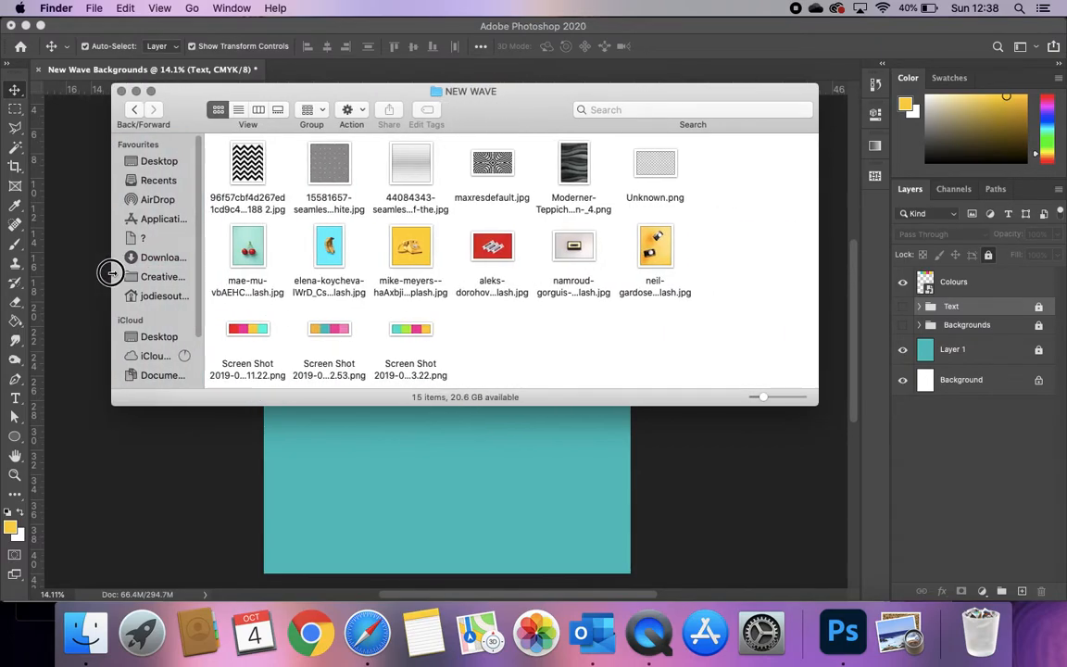
{"action": "left_click_drag", "start_coordinate": [223, 244], "coordinate": [674, 266]}
{"action": "left_click", "coordinate": [701, 332]}
- Place the yellow telephone photo from the folder into the poster, scale it to 14.20% and move it to the middle
{"action": "left_click_drag", "start_coordinate": [425, 252], "coordinate": [375, 483]}
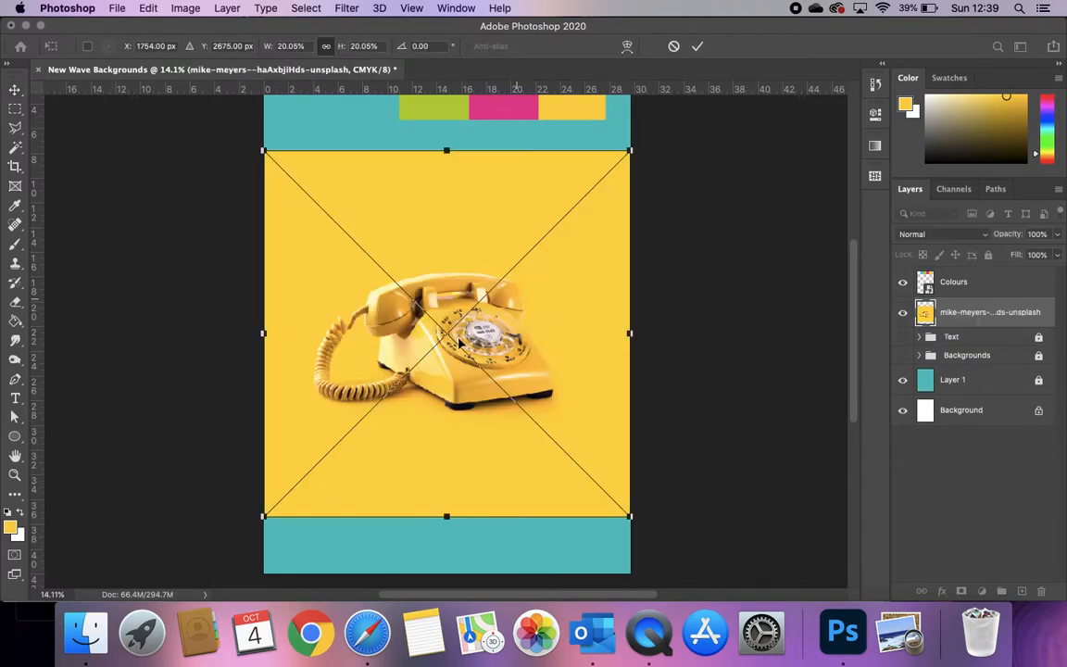
{"action": "key", "text": "Return"}
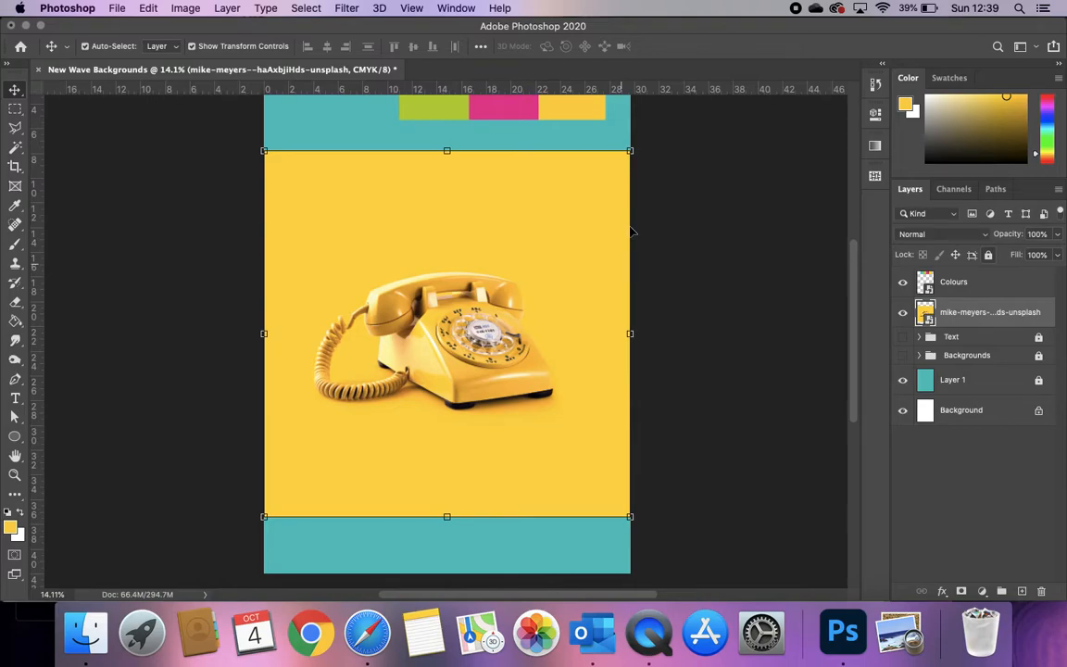
{"action": "left_click_drag", "start_coordinate": [627, 150], "coordinate": [524, 259]}
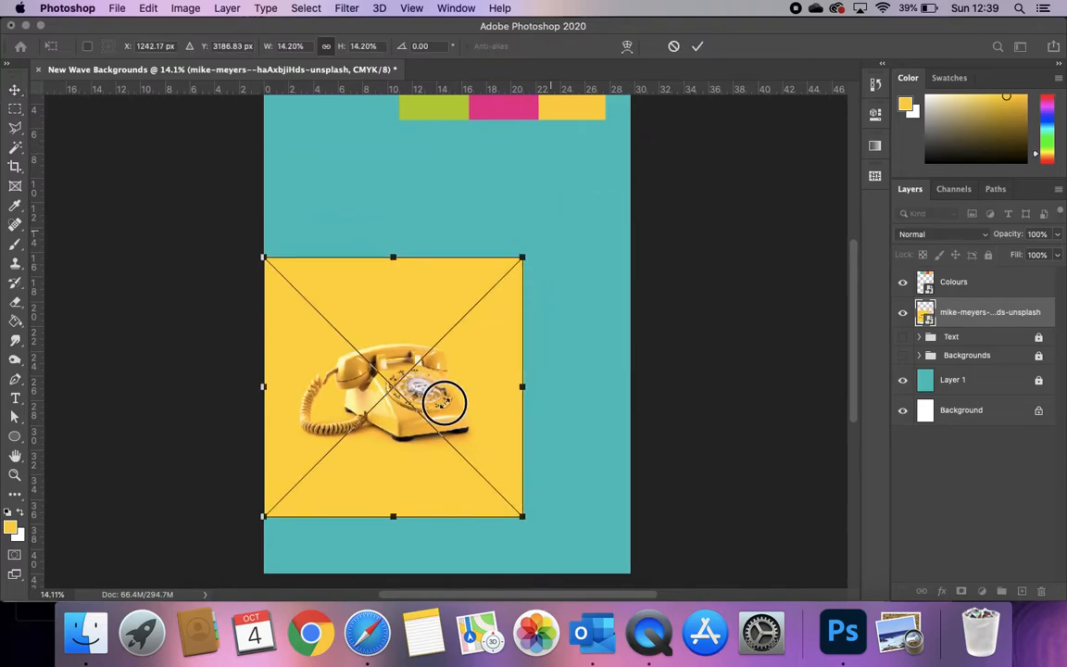
{"action": "left_click_drag", "start_coordinate": [488, 364], "coordinate": [534, 311]}
{"action": "key", "text": "Return"}
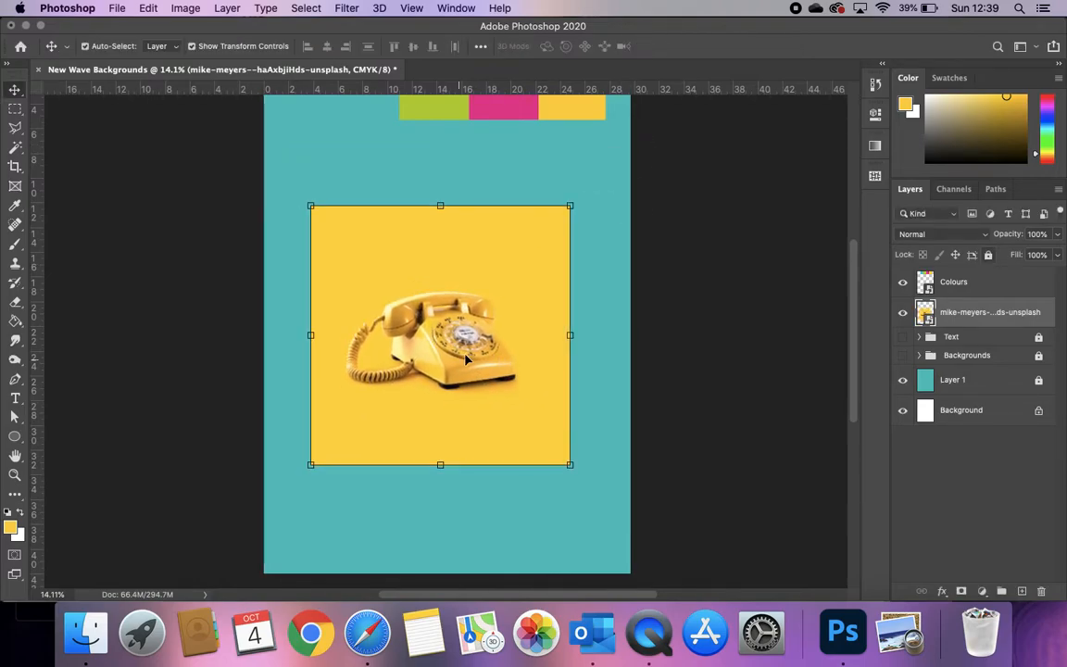
- Check the New Wave Inspiration slide in Safari and return to Photoshop
{"action": "left_click", "coordinate": [367, 637]}
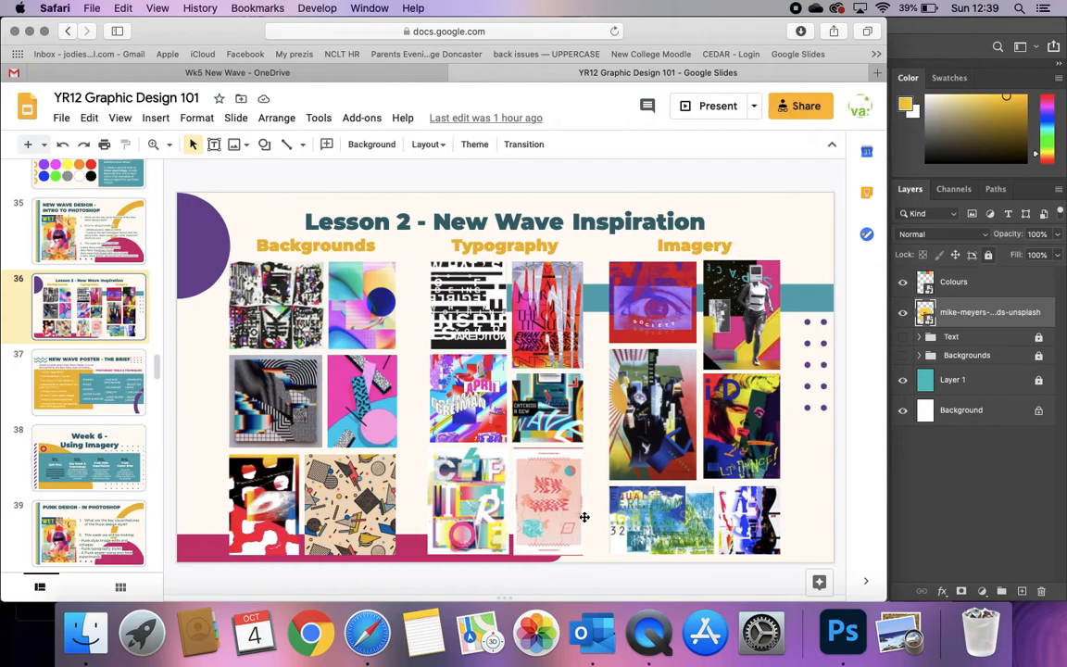
{"action": "left_click", "coordinate": [917, 514]}
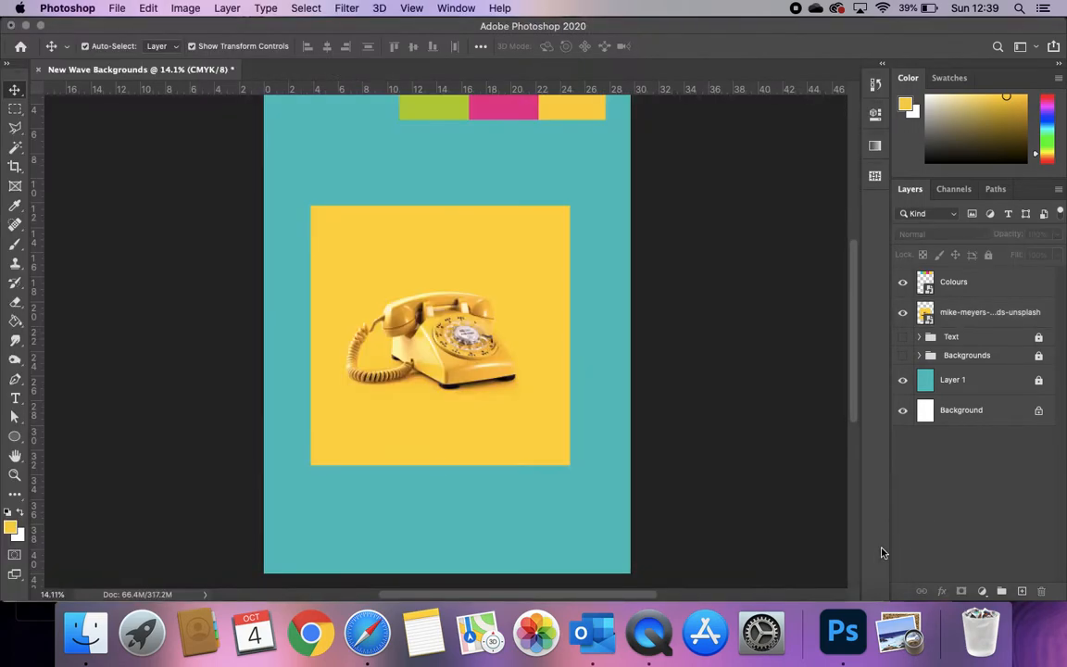
- Enlarge the telephone photo to span most of the poster's width and adjust its position
{"action": "key", "text": "super+t"}
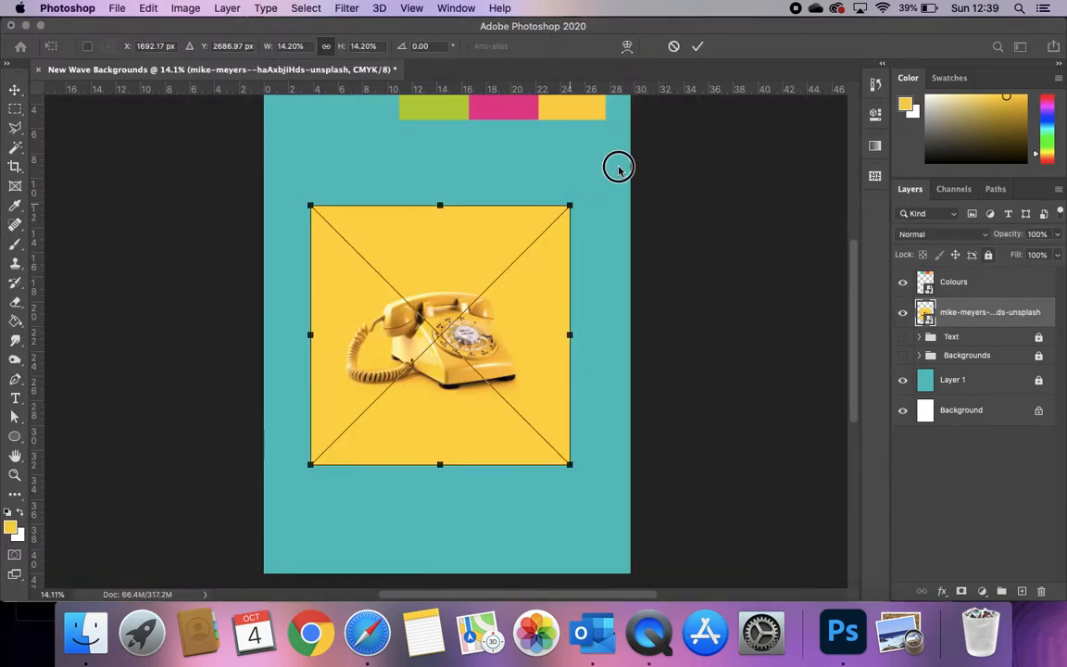
{"action": "left_click_drag", "start_coordinate": [569, 205], "coordinate": [618, 158]}
{"action": "double_click", "coordinate": [496, 333]}
{"action": "left_click_drag", "start_coordinate": [495, 333], "coordinate": [484, 334]}
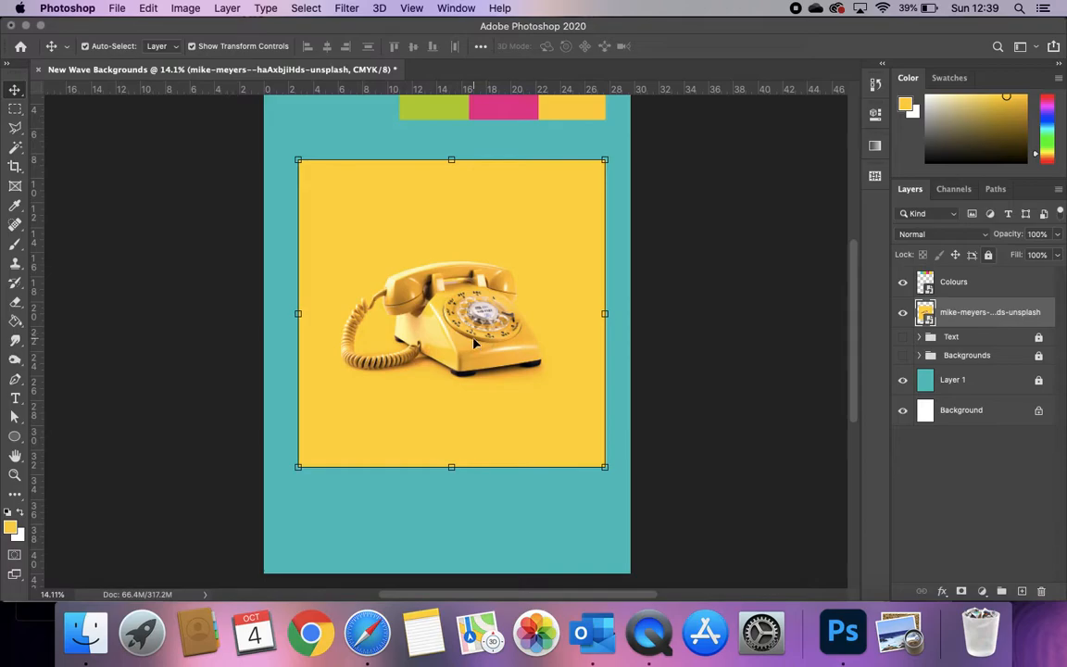
- Outline the telephone and its cord loosely with a closed Polygonal Lasso selection, leaving an angular yellow margin around them
{"action": "scroll", "coordinate": [474, 342], "scroll_direction": "down", "scroll_amount": 1}
{"action": "scroll", "coordinate": [474, 343], "scroll_direction": "up", "scroll_amount": 6}
{"action": "scroll", "coordinate": [474, 343], "scroll_direction": "down", "scroll_amount": 2}
{"action": "scroll", "coordinate": [474, 343], "scroll_direction": "up", "scroll_amount": 2}
{"action": "scroll", "coordinate": [474, 343], "scroll_direction": "right", "scroll_amount": 3}
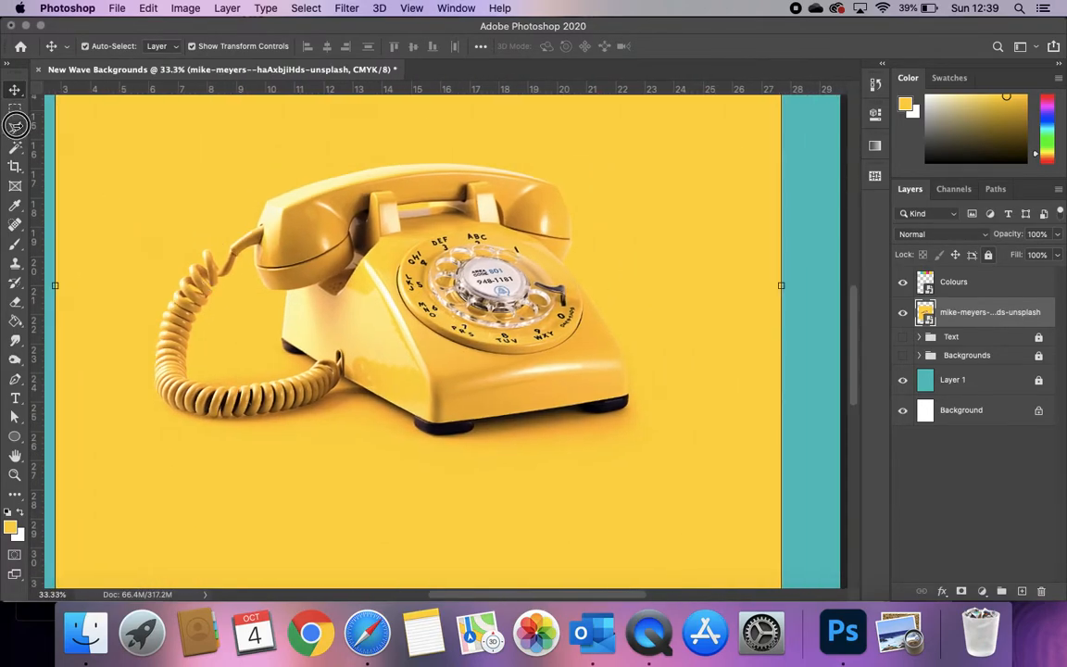
{"action": "left_click", "coordinate": [15, 127]}
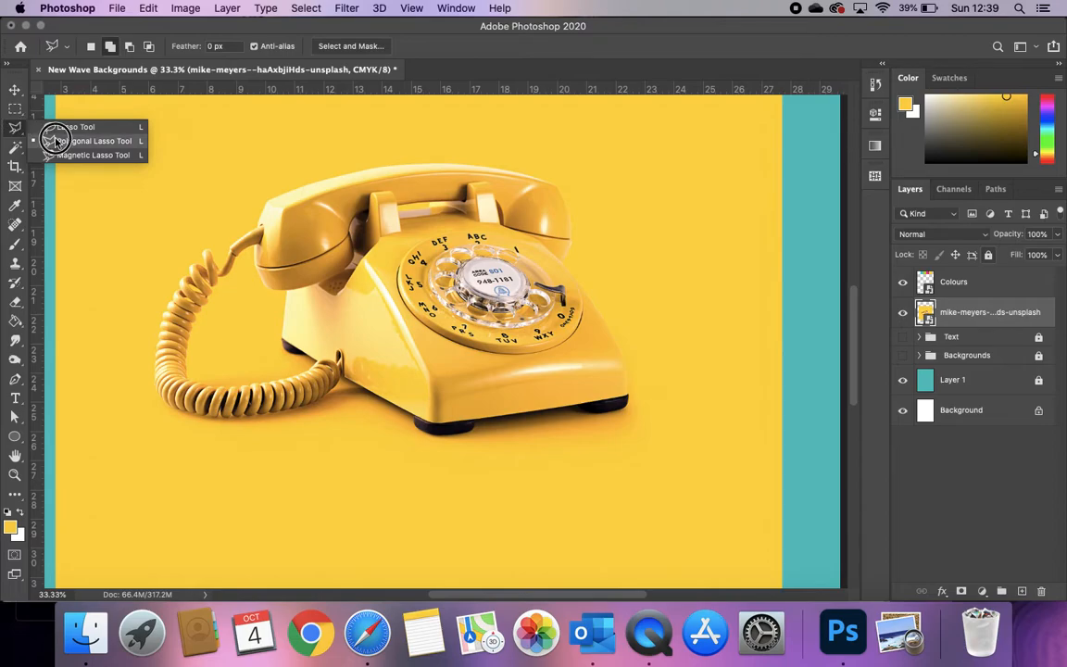
{"action": "left_click", "coordinate": [56, 140]}
{"action": "left_click", "coordinate": [79, 142]}
{"action": "key", "text": "Escape"}
{"action": "left_click", "coordinate": [350, 152]}
{"action": "left_click", "coordinate": [234, 190]}
{"action": "left_click", "coordinate": [141, 313]}
{"action": "left_click", "coordinate": [143, 449]}
{"action": "left_click", "coordinate": [405, 477]}
{"action": "left_click", "coordinate": [553, 460]}
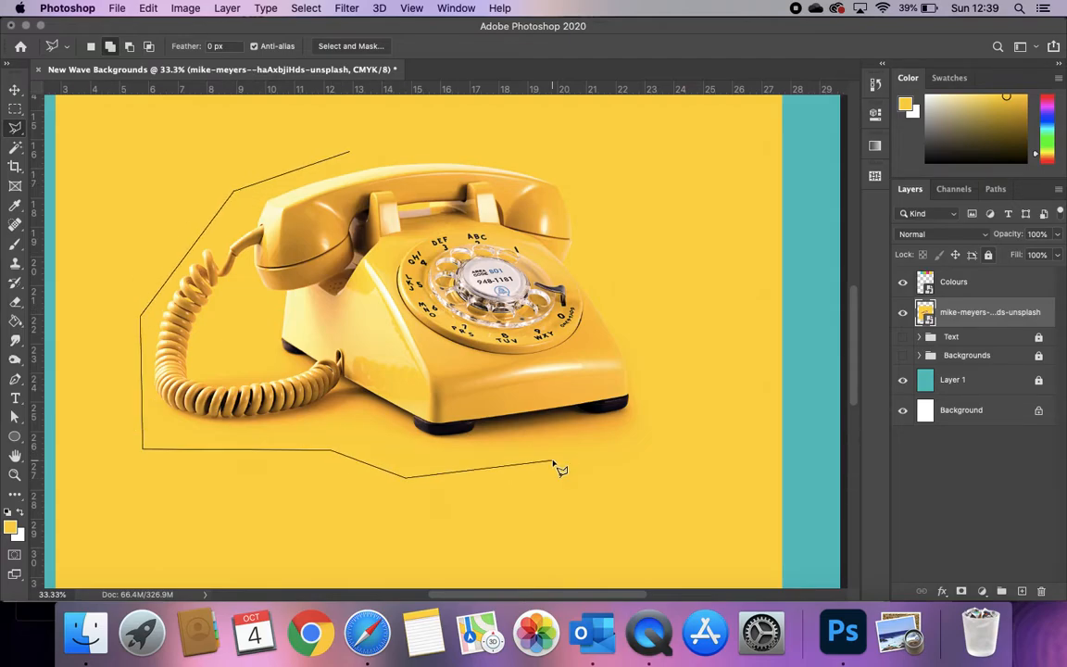
{"action": "left_click", "coordinate": [686, 432]}
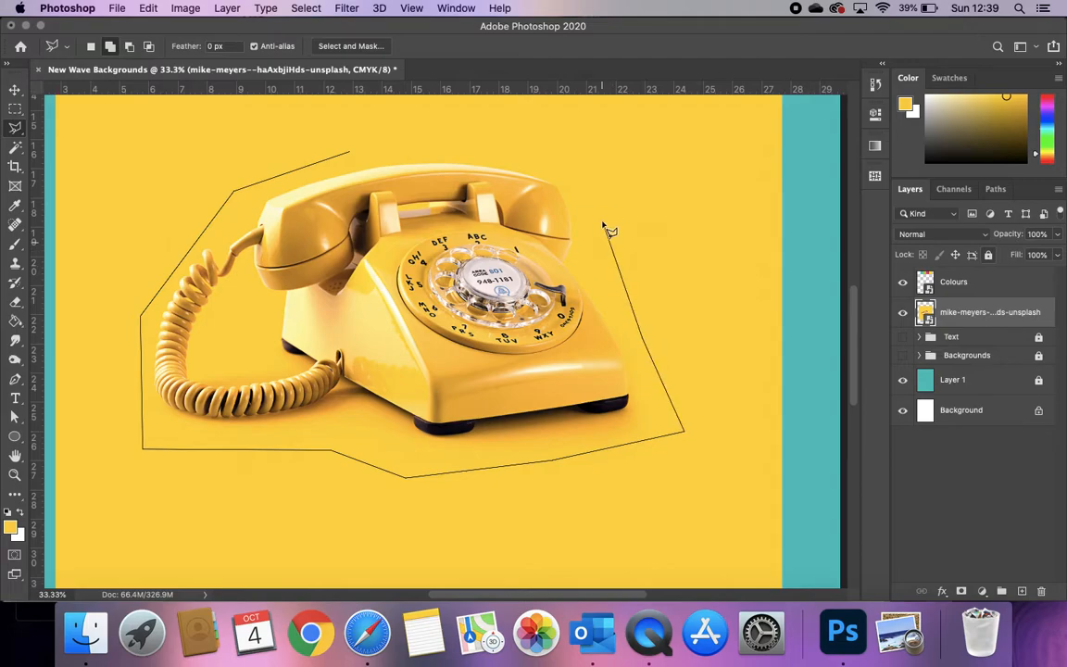
{"action": "left_click", "coordinate": [574, 143]}
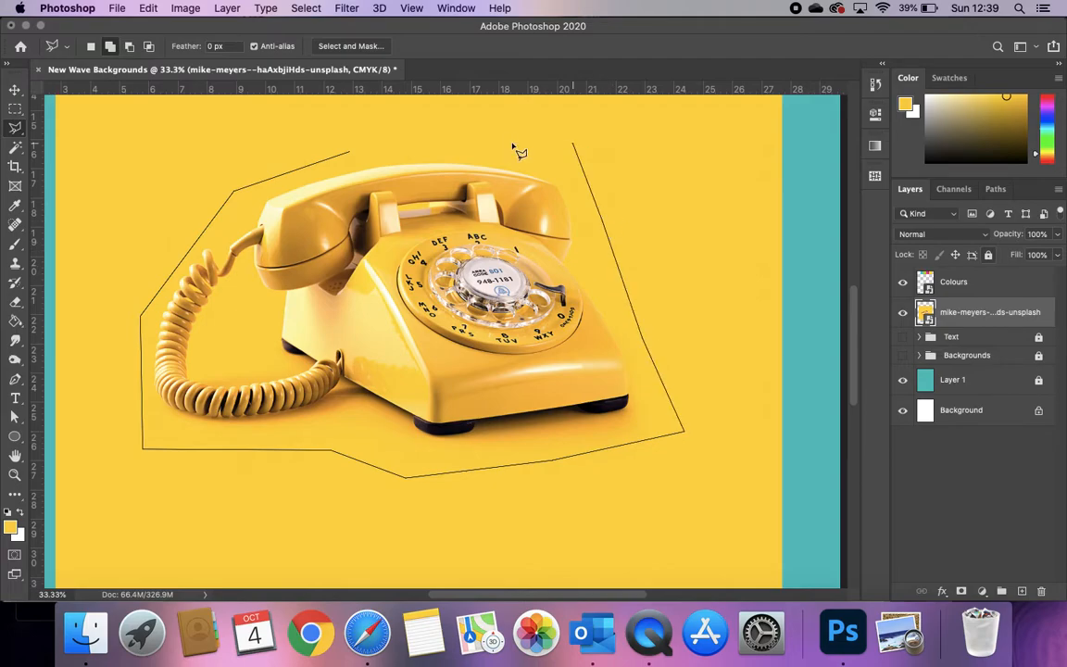
{"action": "left_click", "coordinate": [355, 155]}
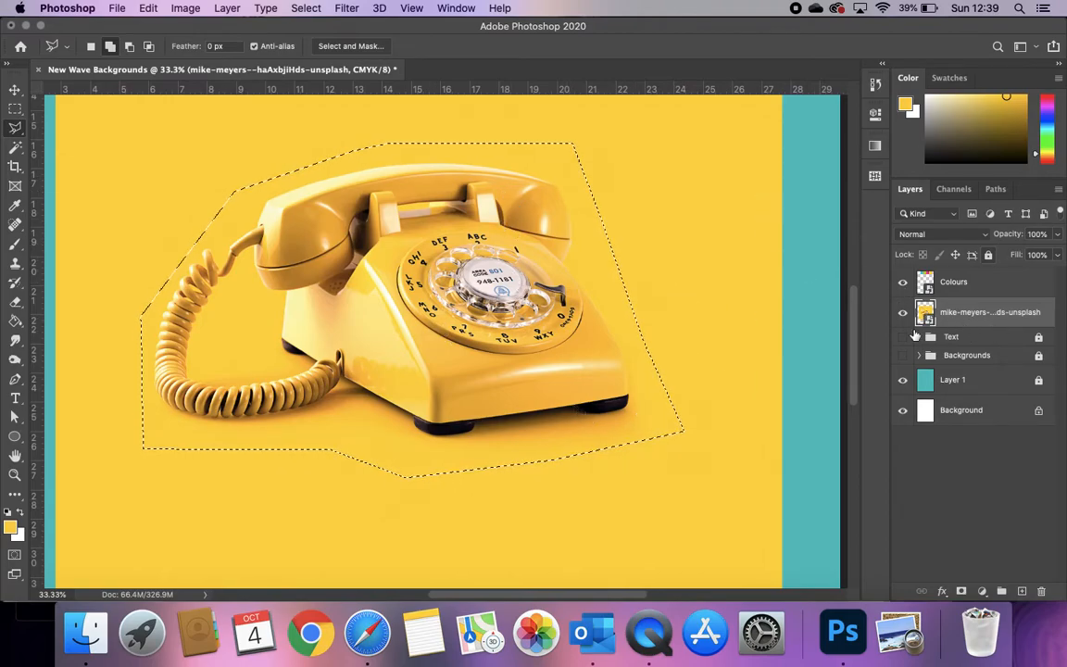
- Copy the selected telephone cutout to a new layer and hide the original photo layer
{"action": "key", "text": "super+j"}
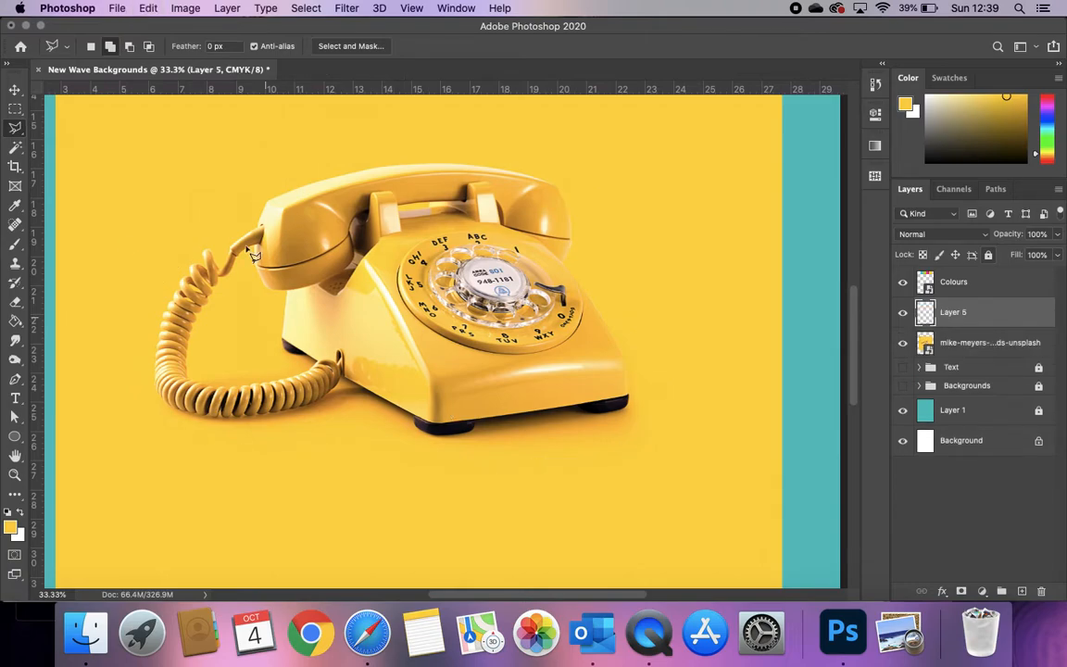
{"action": "left_click", "coordinate": [904, 344]}
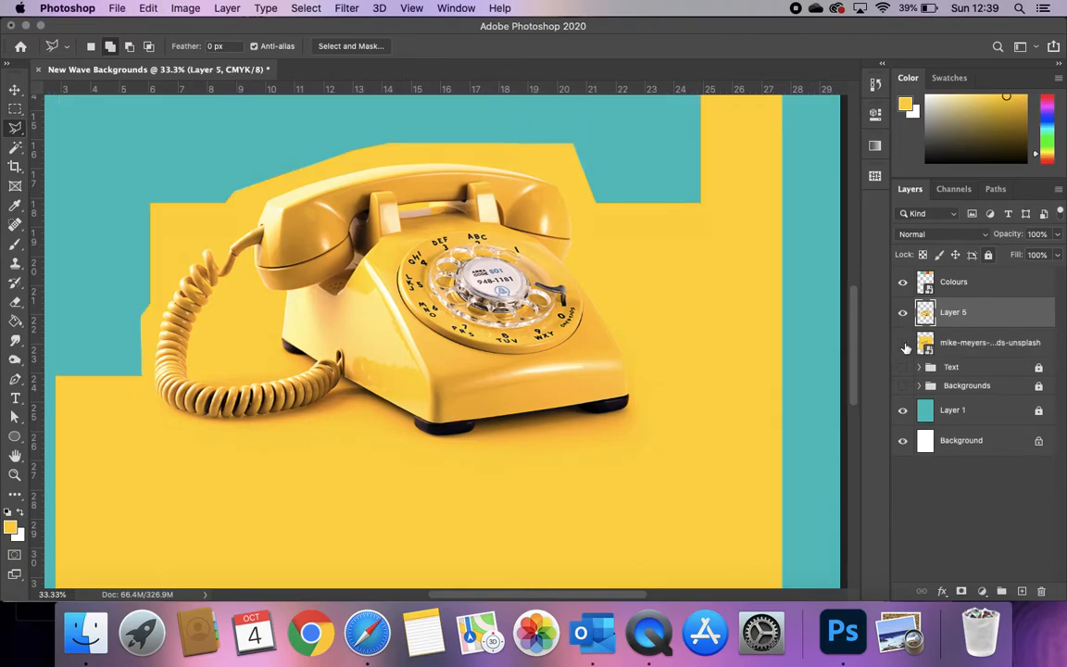
{"action": "key", "text": "super+minus"}
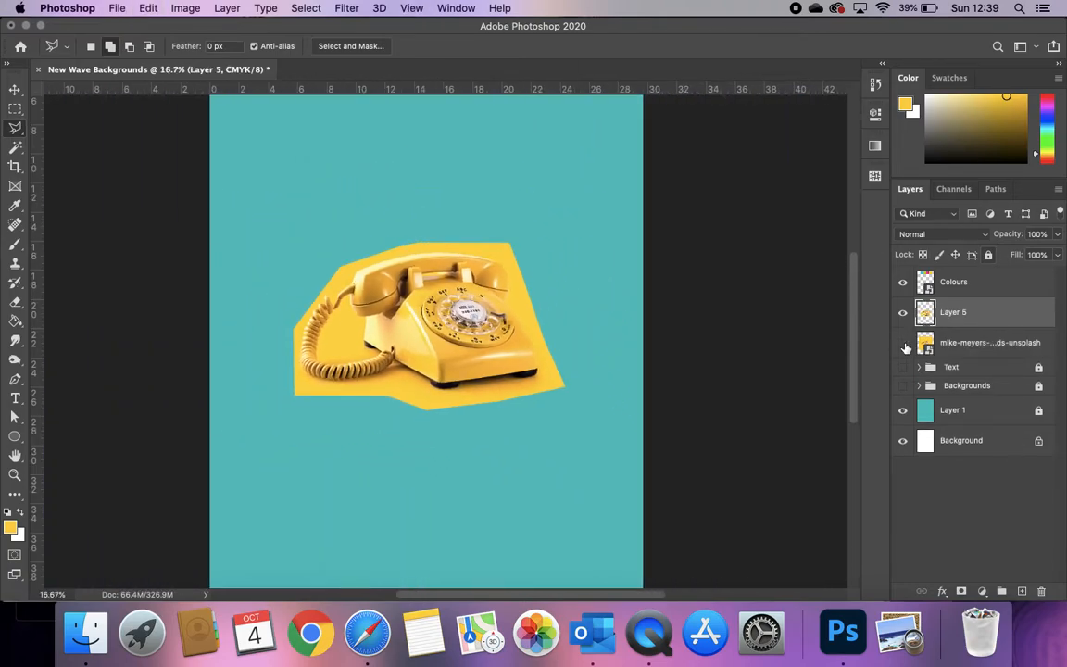
- Switch from the Polygonal Lasso to the Magnetic Lasso for cutting out the telephone on Layer 5
{"action": "key", "text": "super+plus"}
{"action": "key", "text": "super+plus"}
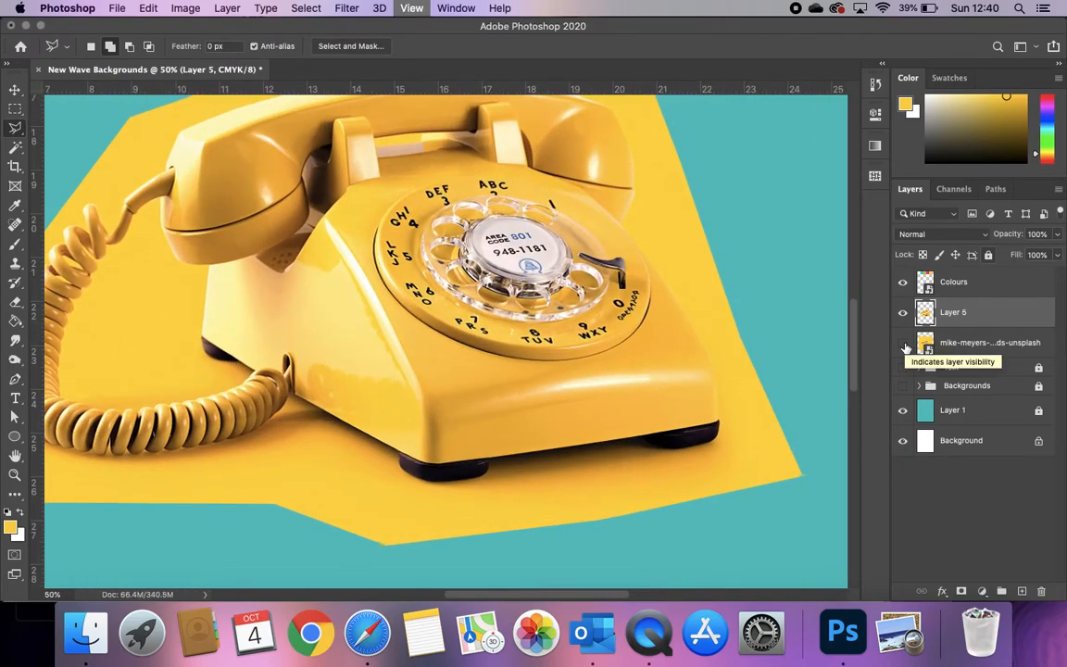
{"action": "key", "text": "super+minus"}
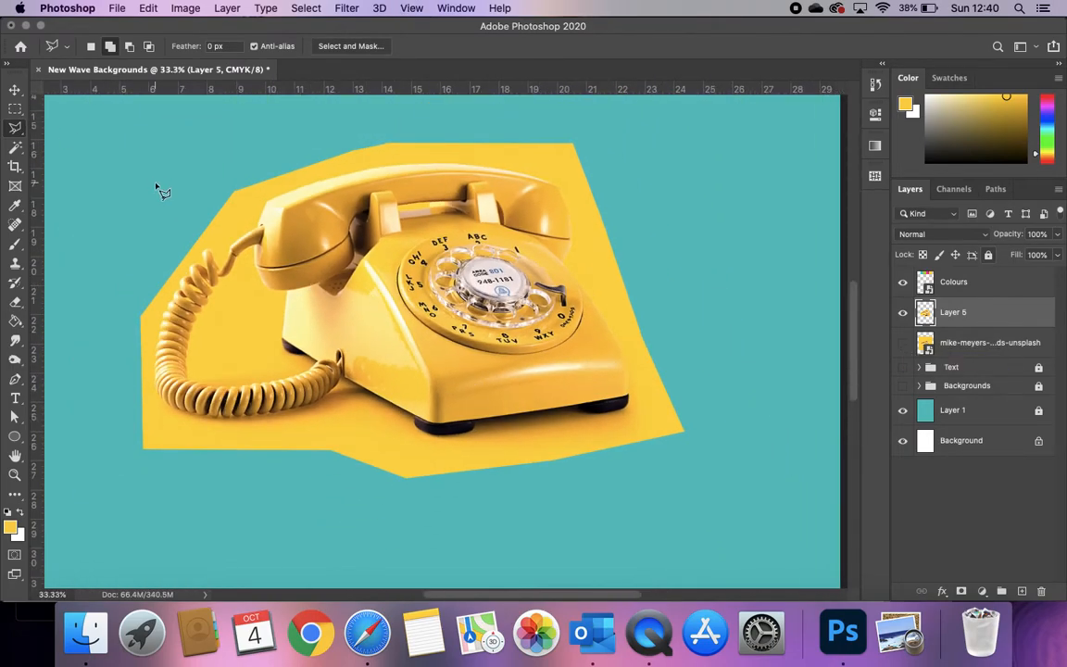
{"action": "right_click", "coordinate": [14, 126]}
{"action": "left_click", "coordinate": [73, 154]}
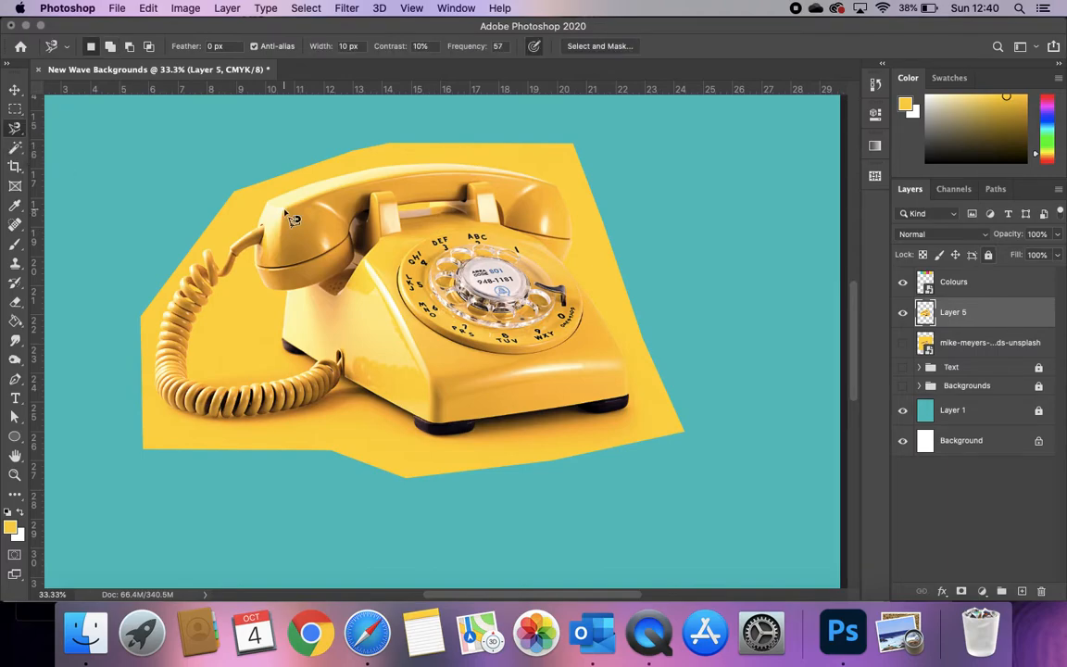
{"action": "scroll", "coordinate": [292, 218], "scroll_direction": "up", "scroll_amount": 2}
{"action": "scroll", "coordinate": [292, 219], "scroll_direction": "left", "scroll_amount": 1}
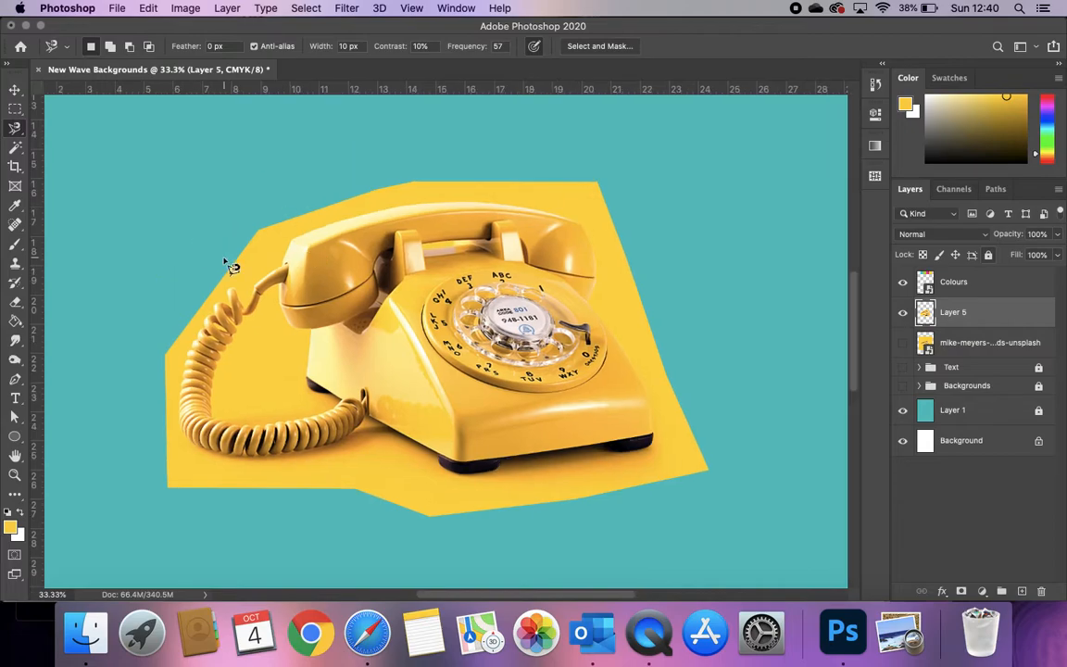
- Try to remove the yellow margin around the telephone using the Magic Wand with tolerance 5 and Contiguous enabled
{"action": "left_click", "coordinate": [14, 148], "text": "alt"}
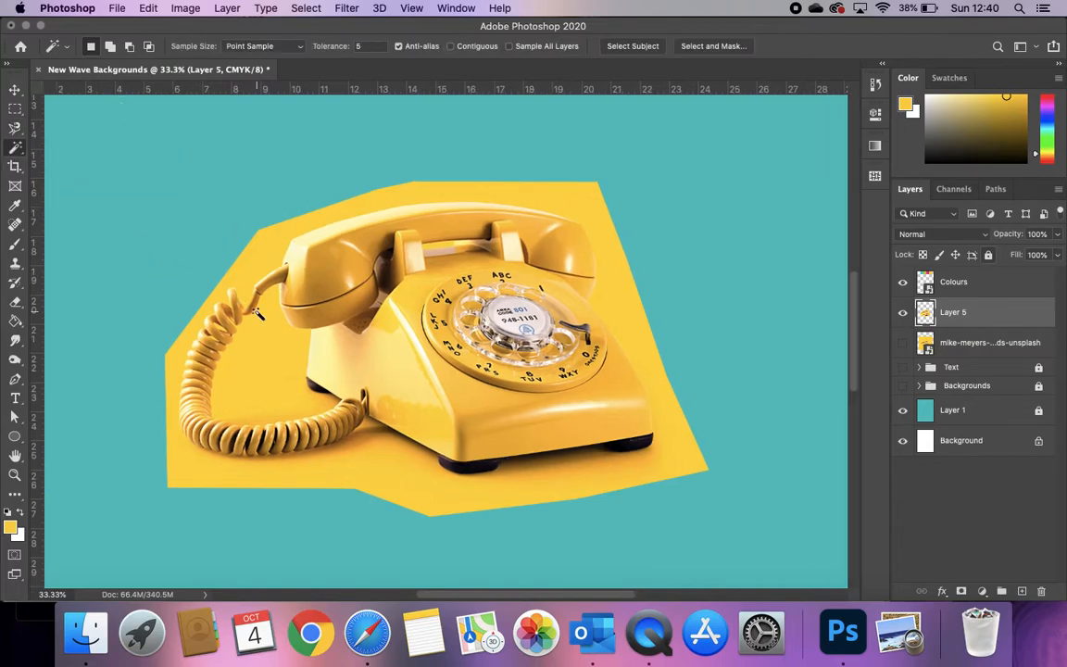
{"action": "left_click", "coordinate": [268, 386]}
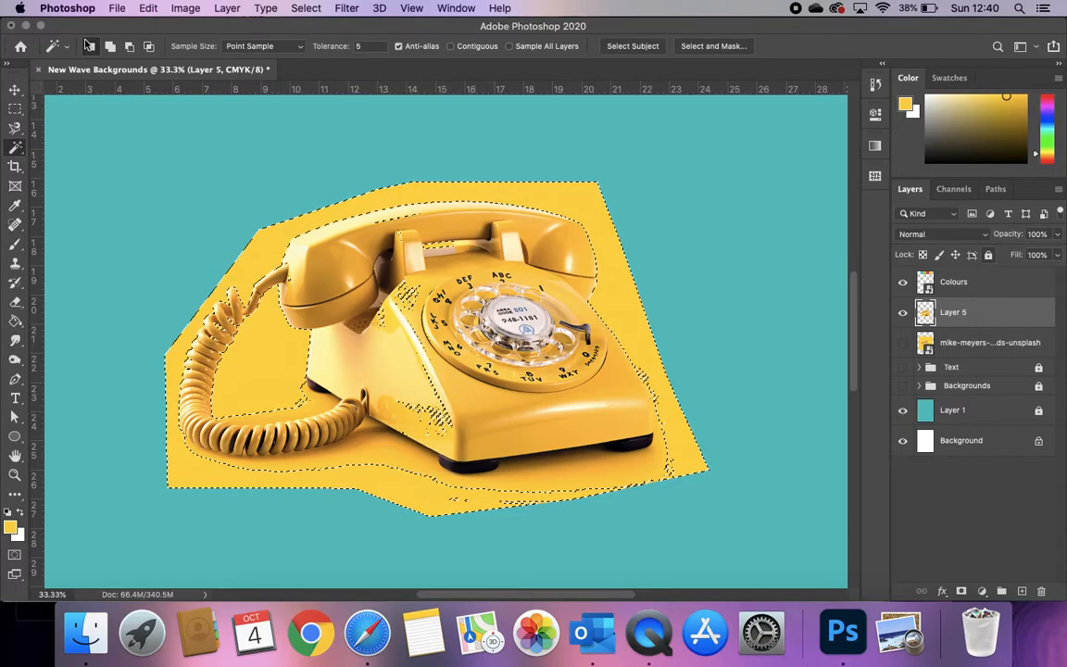
{"action": "double_click", "coordinate": [362, 46]}
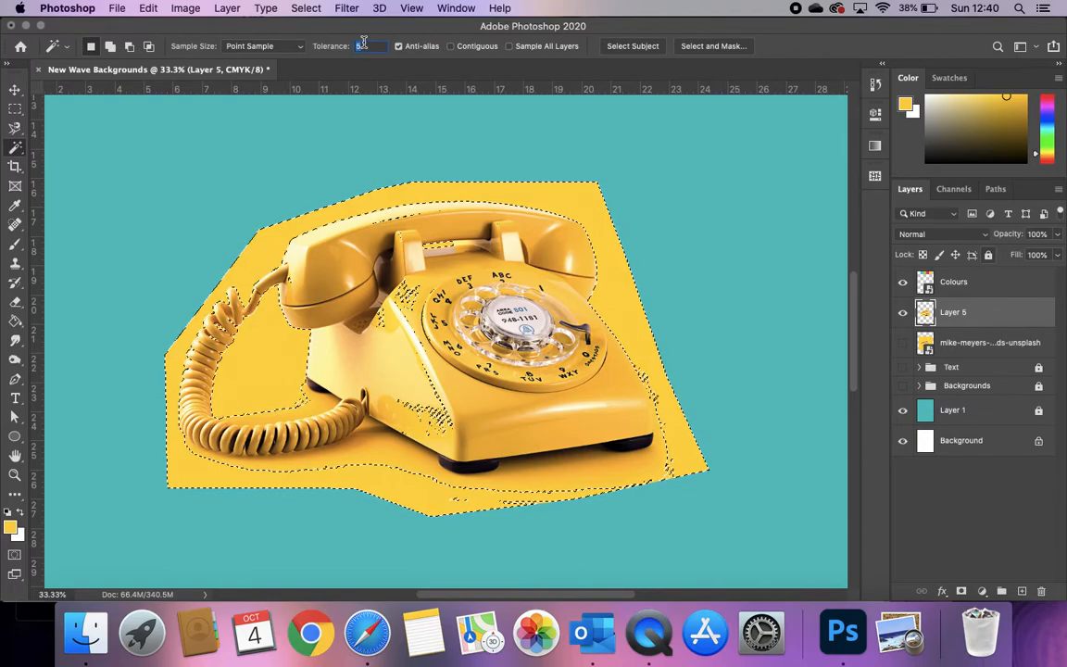
{"action": "left_click", "coordinate": [451, 46]}
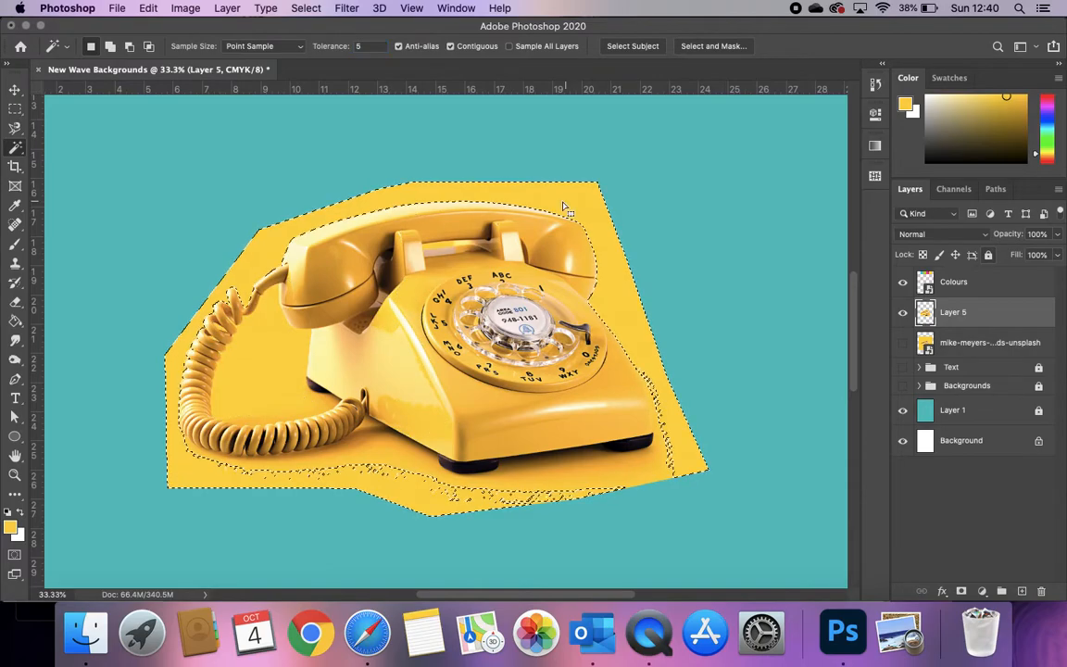
{"action": "key", "text": "Delete"}
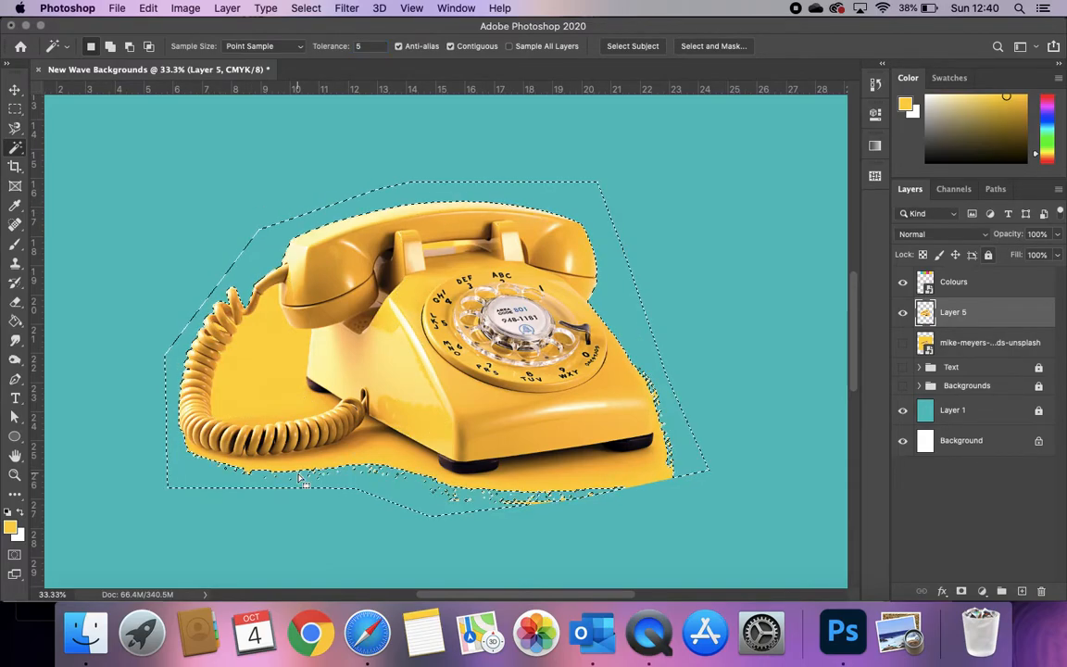
{"action": "key", "text": "super+d"}
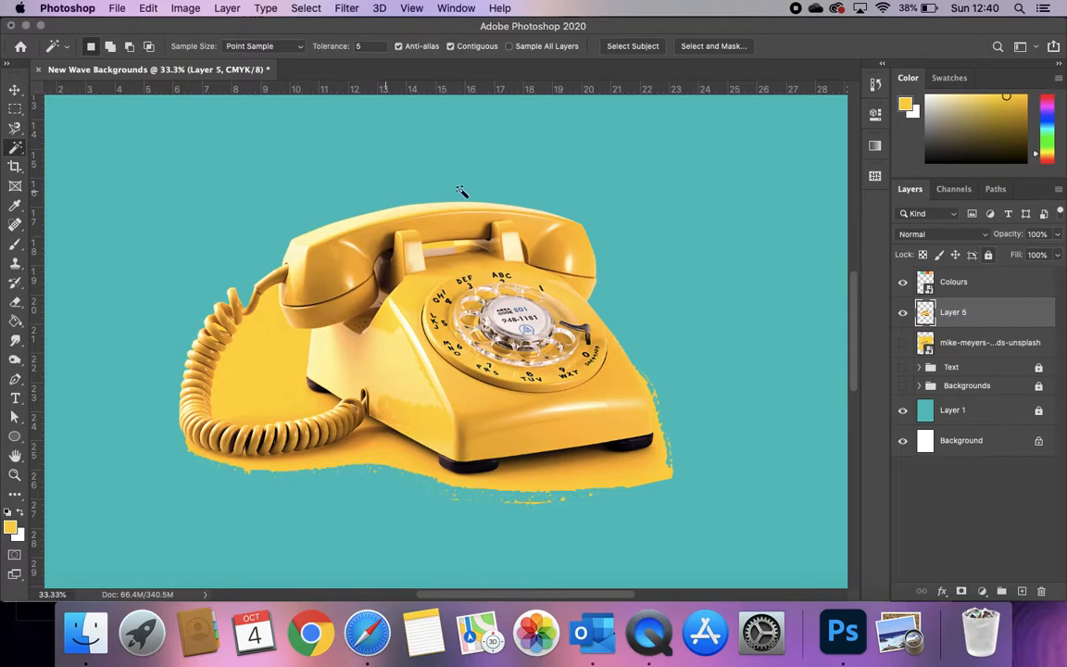
- Try to clear the remaining yellow under the handset and inside the cord loop with Magic Wand selections
{"action": "left_click", "coordinate": [433, 249]}
{"action": "left_click", "coordinate": [598, 469]}
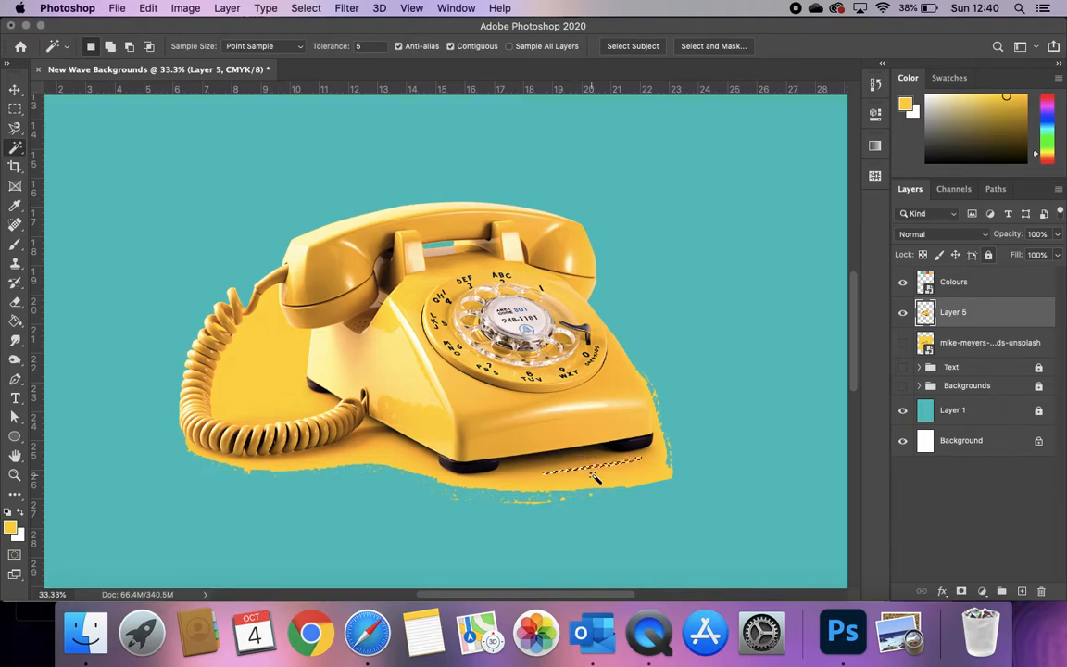
{"action": "left_click", "coordinate": [607, 481], "text": "shift"}
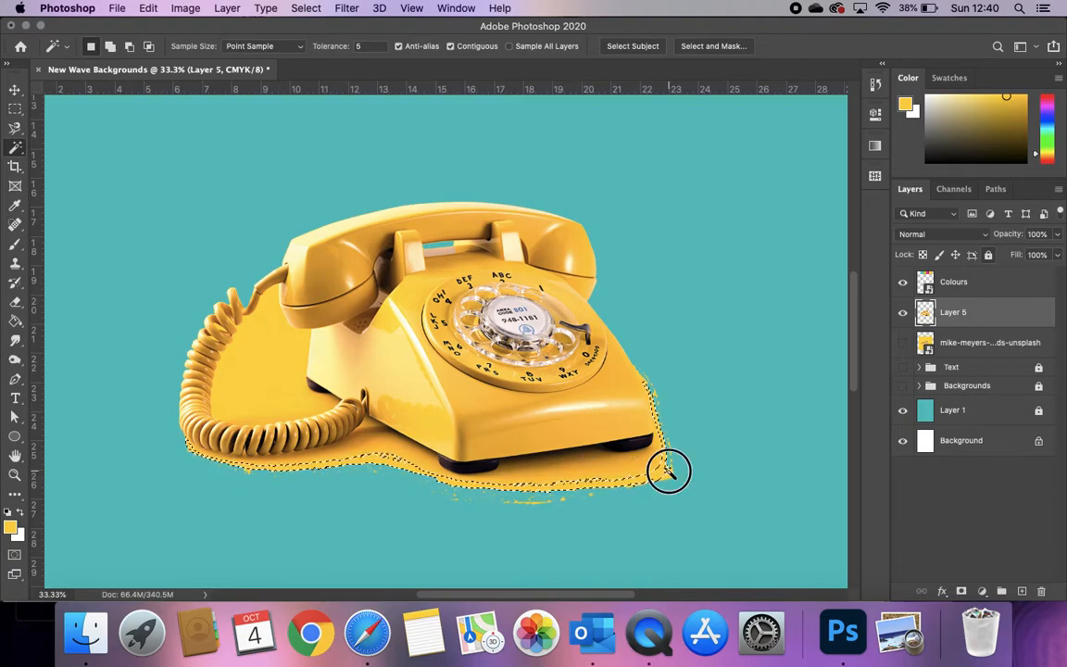
{"action": "left_click", "coordinate": [349, 451]}
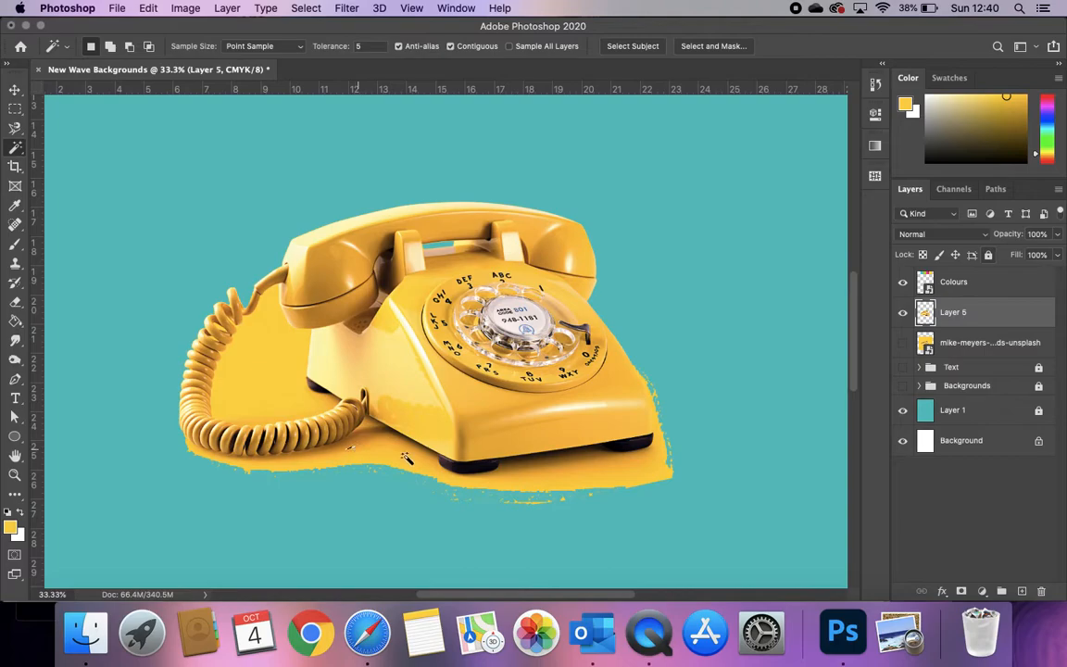
{"action": "left_click", "coordinate": [250, 364]}
{"action": "key", "text": "Delete"}
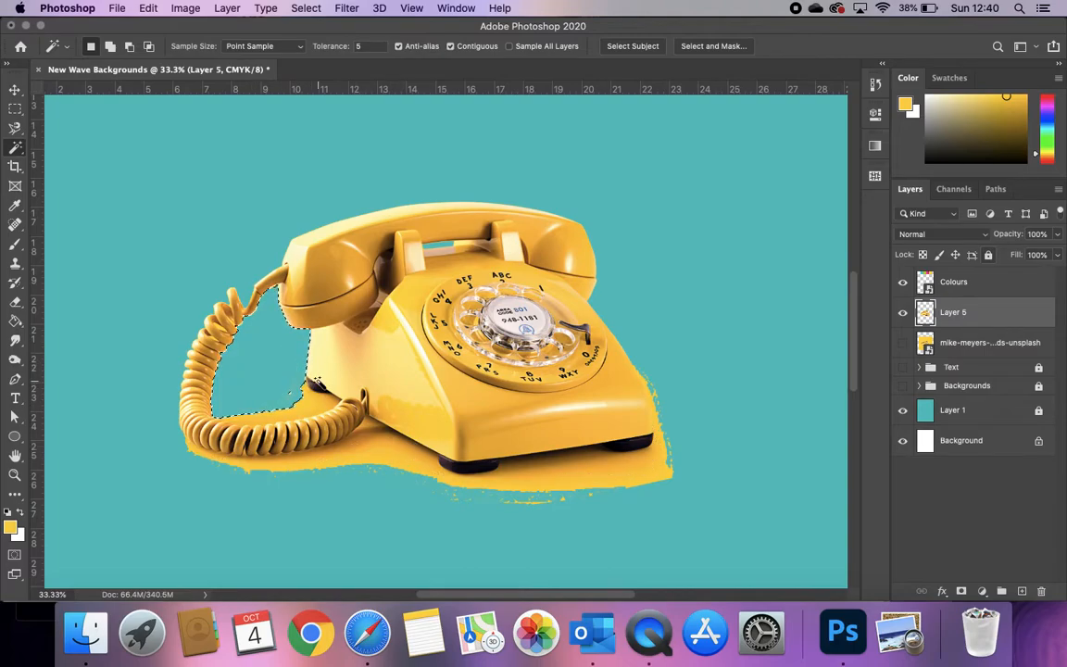
{"action": "key", "text": "super+d"}
- Undo all the Magic Wand deletions on the telephone cutout and clear the selection
{"action": "key", "text": "super+z"}
{"action": "key", "text": "super+z"}
{"action": "key", "text": "super+z"}
{"action": "key", "text": "super+z"}
{"action": "key", "text": "super+z"}
{"action": "key", "text": "super+z"}
{"action": "key", "text": "super+z"}
{"action": "key", "text": "super+z"}
{"action": "key", "text": "super+z"}
{"action": "key", "text": "super+z"}
{"action": "key", "text": "super+z"}
{"action": "key", "text": "super+z"}
{"action": "key", "text": "super+z"}
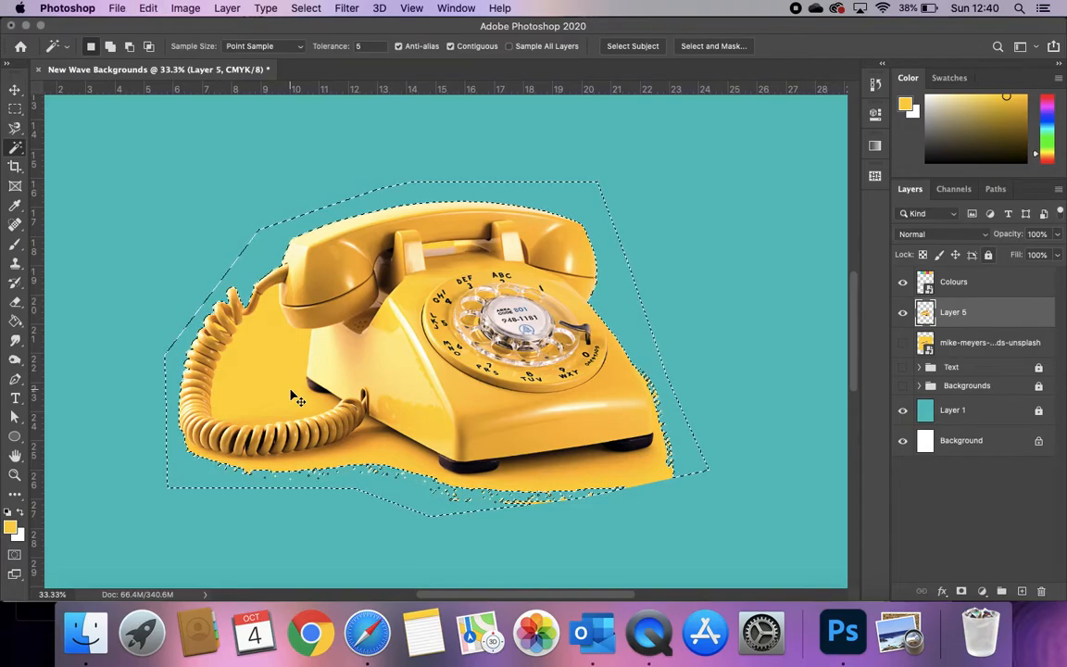
{"action": "key", "text": "super+d"}
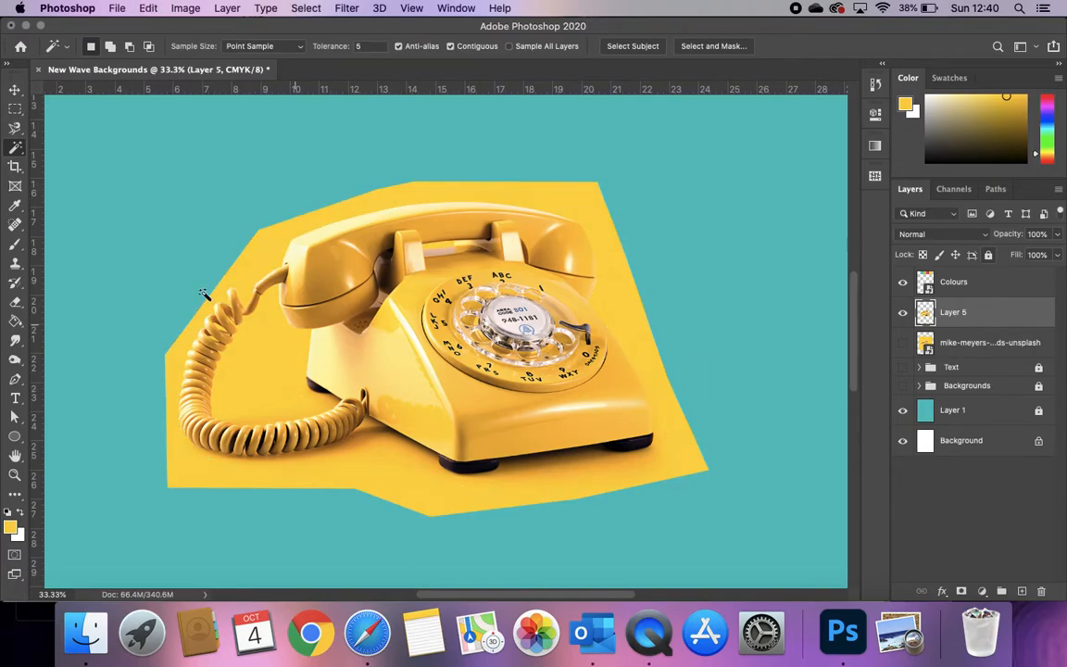
- Start a Magnetic Lasso outline at the handset's upper right corner and trace down the right side of the telephone body
{"action": "left_click", "coordinate": [17, 130]}
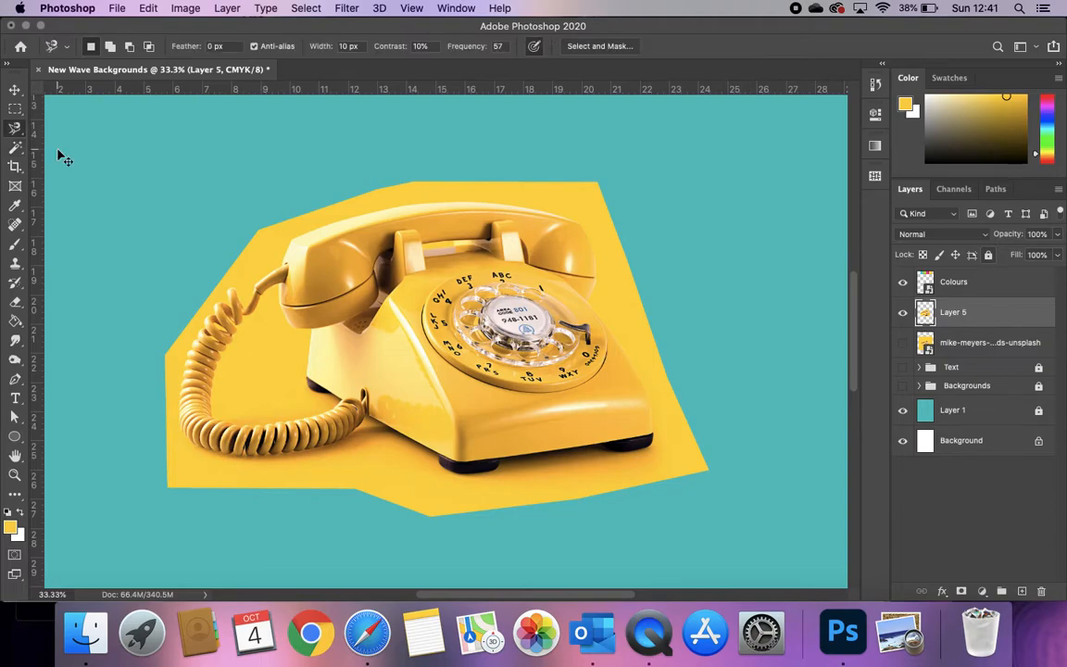
{"action": "key", "text": "super+plus"}
{"action": "key", "text": "super+plus"}
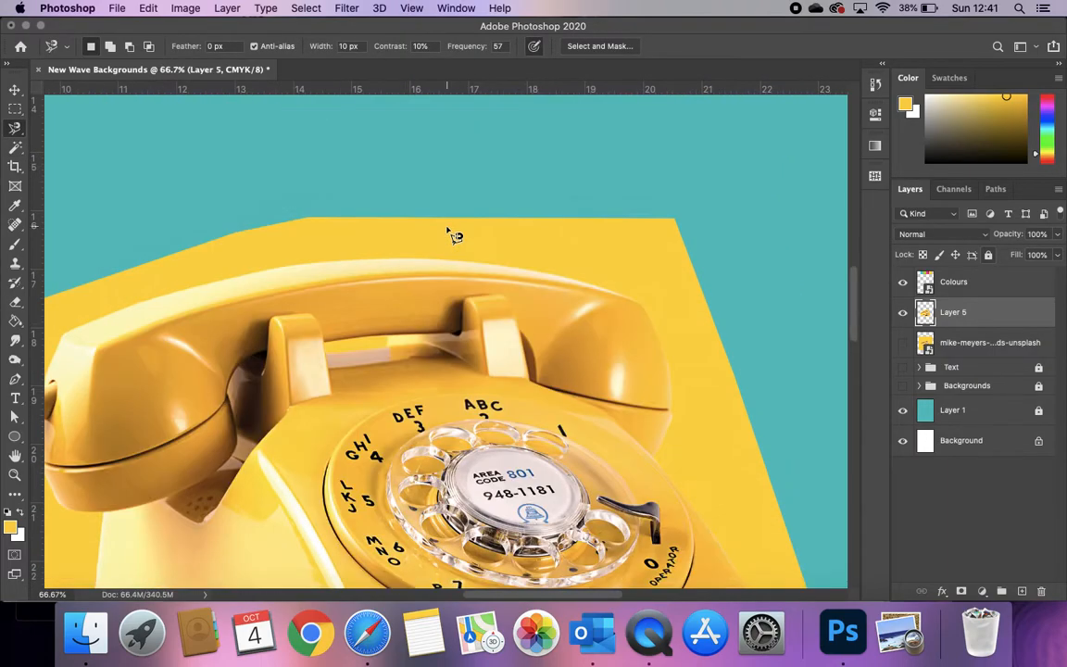
{"action": "scroll", "coordinate": [454, 237], "scroll_direction": "up", "scroll_amount": 2}
{"action": "scroll", "coordinate": [454, 236], "scroll_direction": "right", "scroll_amount": 2}
{"action": "scroll", "coordinate": [627, 339], "scroll_direction": "down", "scroll_amount": 5}
{"action": "scroll", "coordinate": [627, 339], "scroll_direction": "right", "scroll_amount": 2}
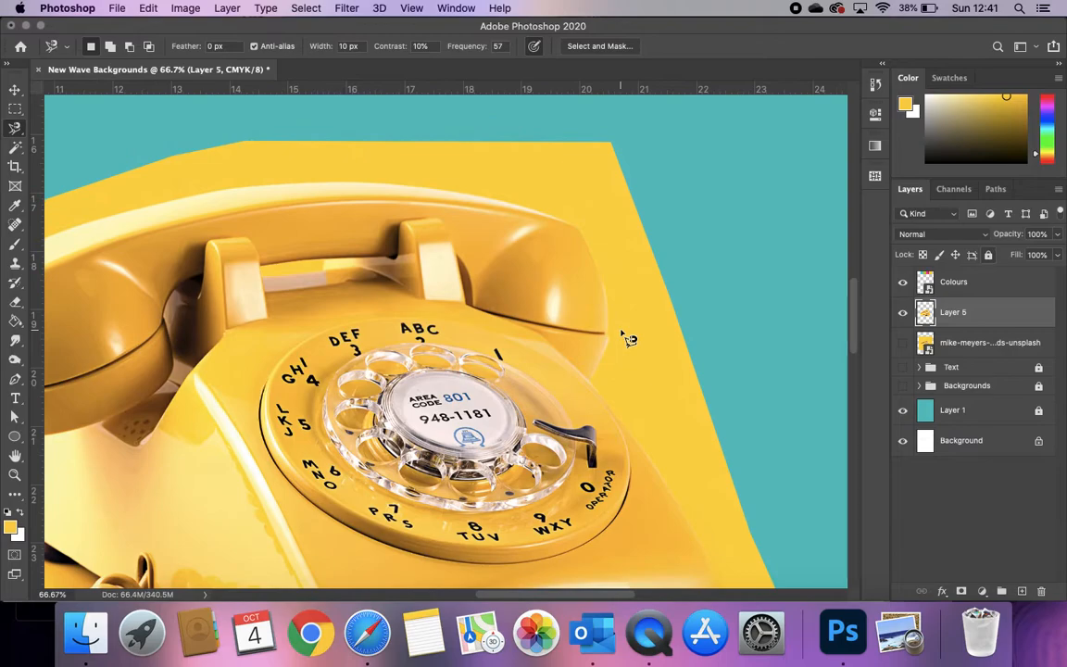
{"action": "left_click", "coordinate": [578, 226]}
{"action": "scroll", "coordinate": [601, 391], "scroll_direction": "down", "scroll_amount": 2}
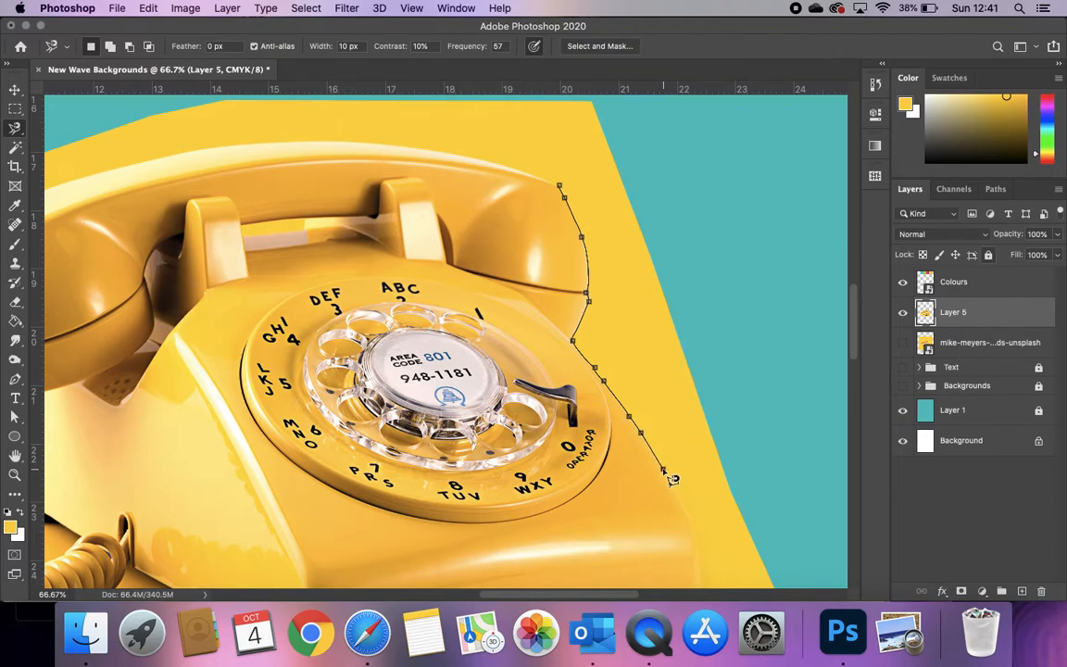
{"action": "scroll", "coordinate": [664, 470], "scroll_direction": "down", "scroll_amount": 1}
{"action": "scroll", "coordinate": [664, 471], "scroll_direction": "right", "scroll_amount": 1}
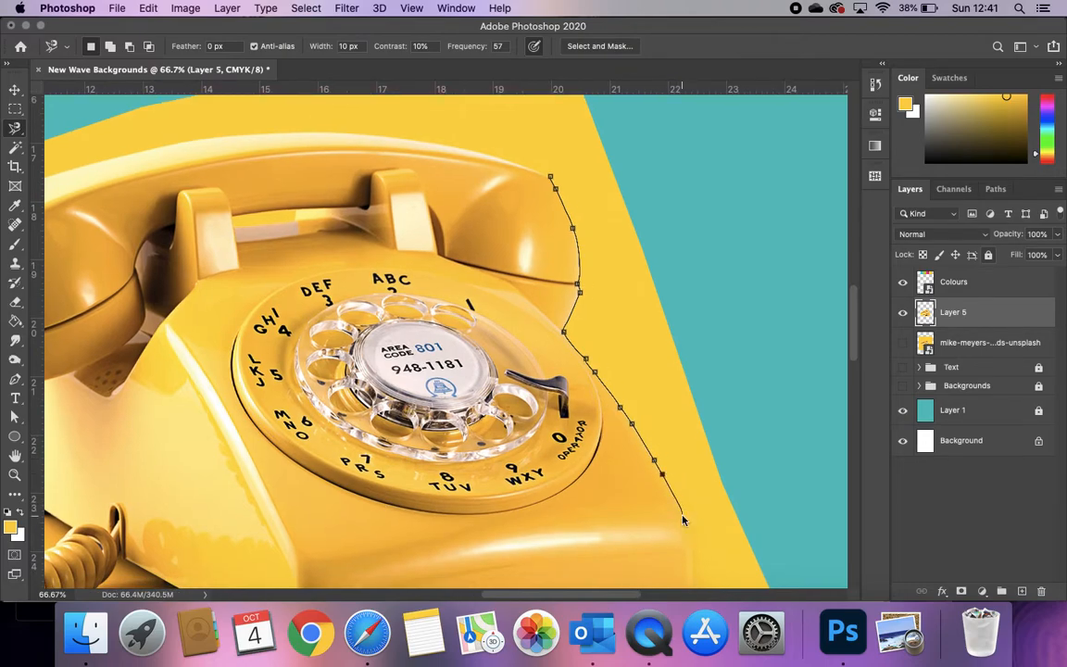
{"action": "scroll", "coordinate": [688, 527], "scroll_direction": "down", "scroll_amount": 3}
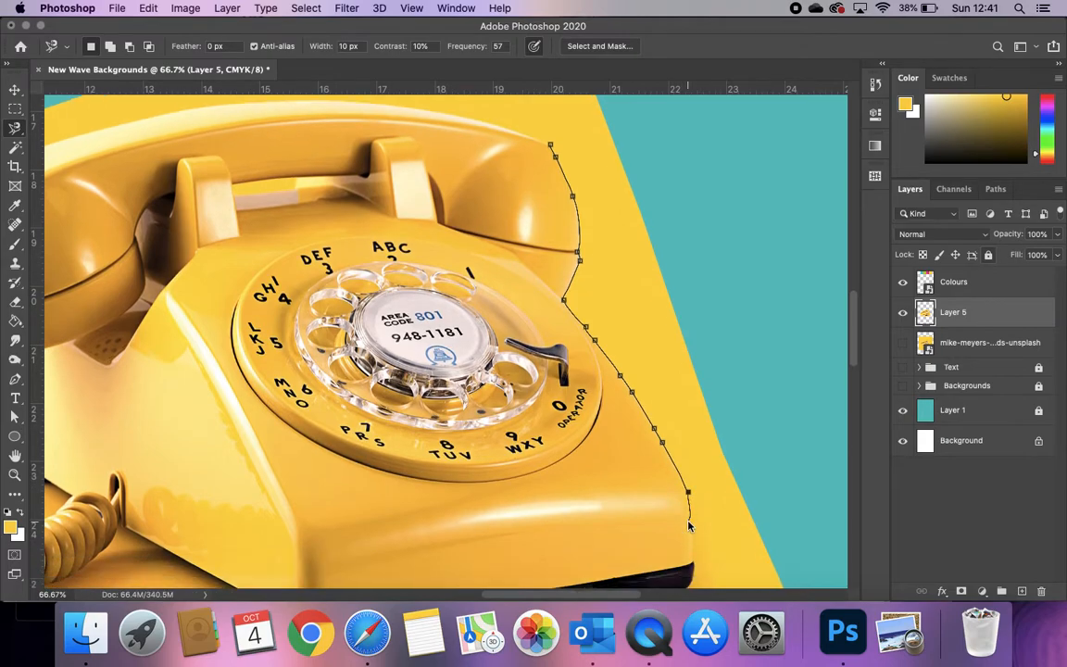
{"action": "scroll", "coordinate": [688, 537], "scroll_direction": "down", "scroll_amount": 1}
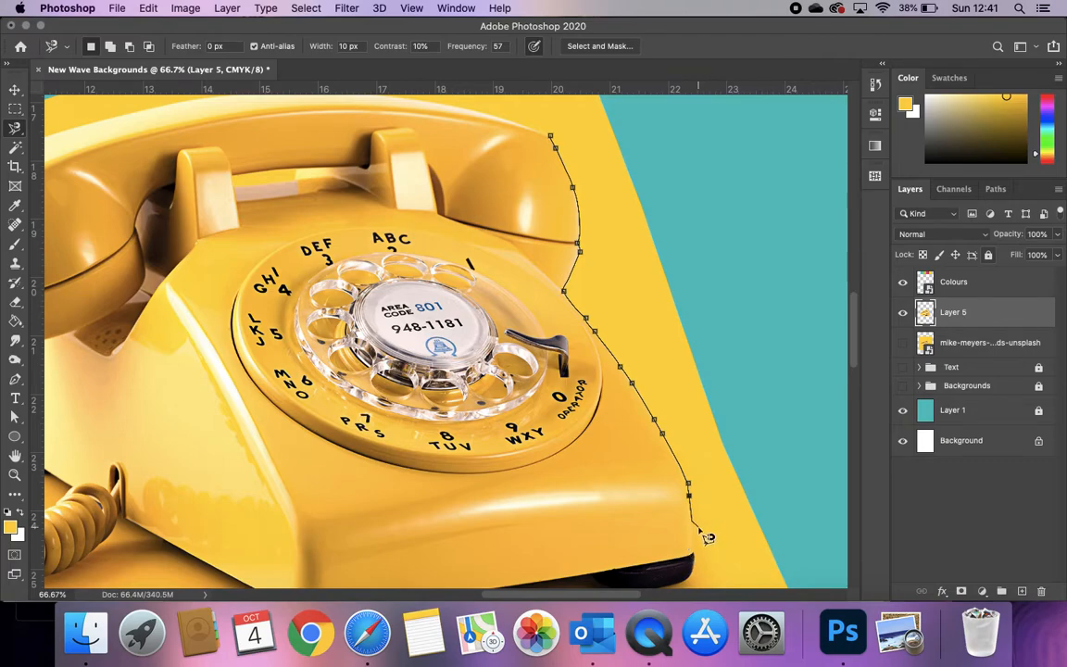
- Continue the outline around the right foot, along the lower edge and front foot, and up to the cord's attachment
{"action": "left_click", "coordinate": [692, 525]}
{"action": "scroll", "coordinate": [699, 560], "scroll_direction": "down", "scroll_amount": 2}
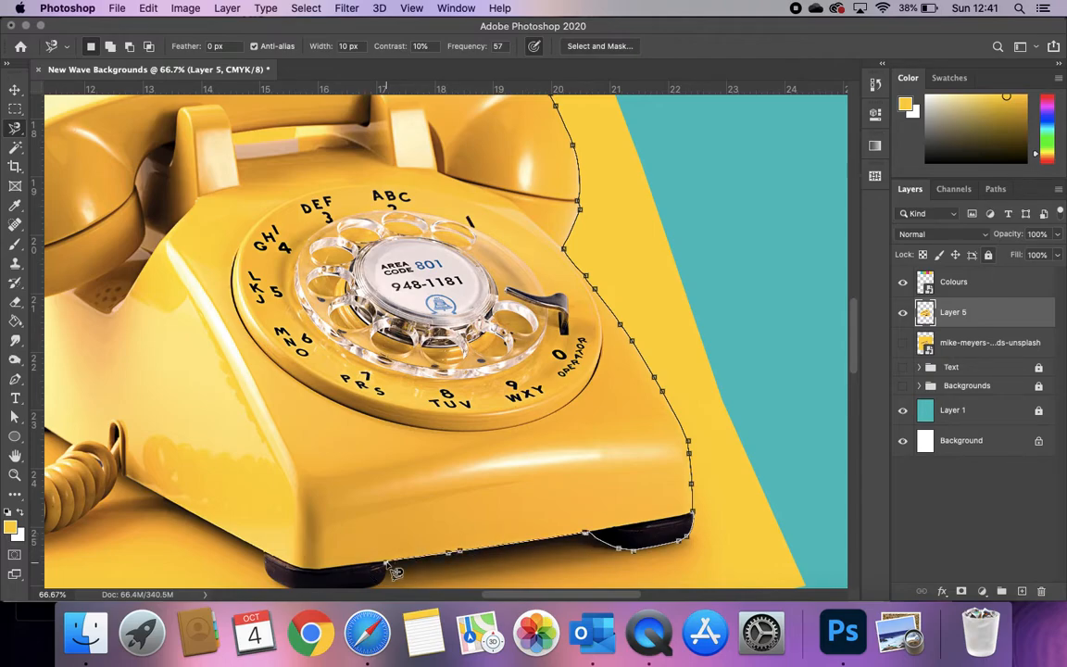
{"action": "scroll", "coordinate": [395, 570], "scroll_direction": "down", "scroll_amount": 1}
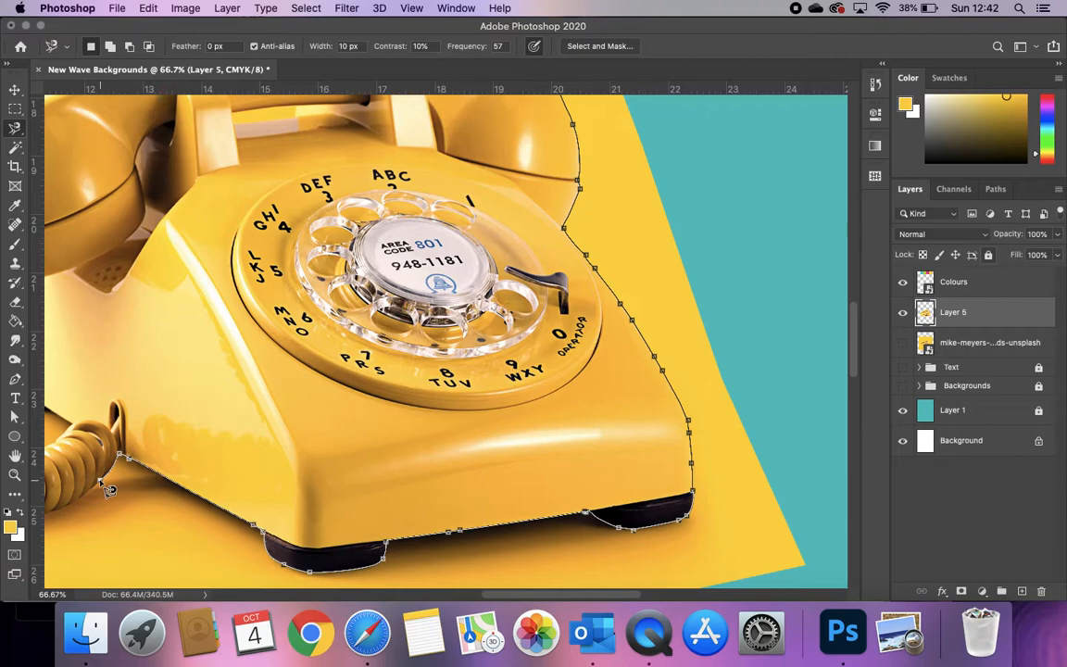
- Trace the outline along the outer edge of the coiled cord up to where it joins the handset
{"action": "scroll", "coordinate": [109, 490], "scroll_direction": "left", "scroll_amount": 5}
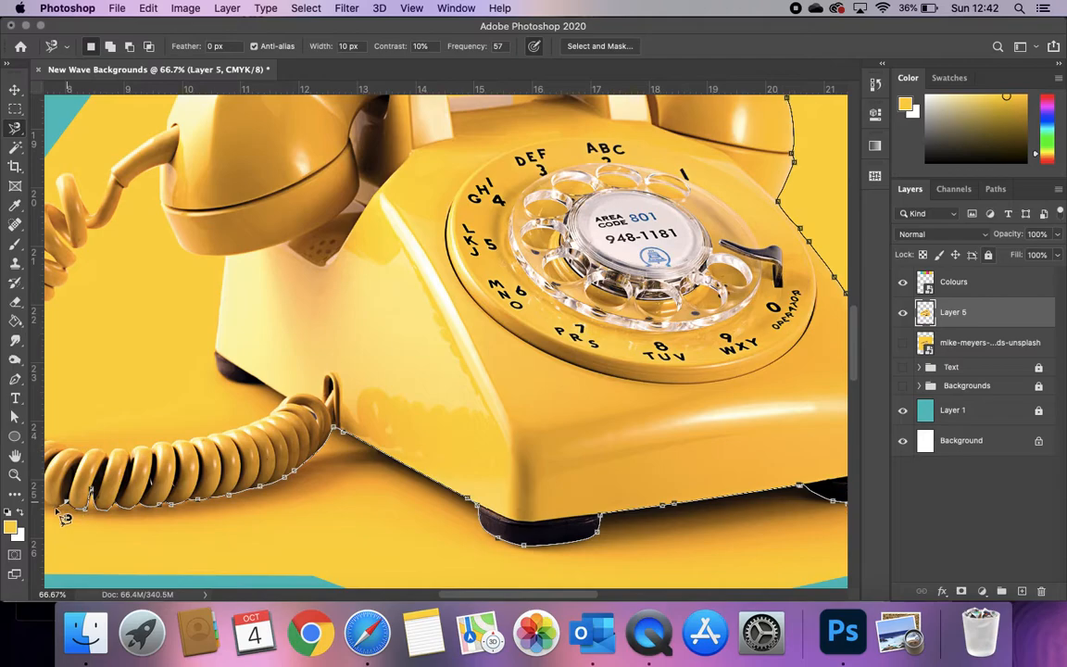
{"action": "scroll", "coordinate": [61, 512], "scroll_direction": "left", "scroll_amount": 5}
{"action": "scroll", "coordinate": [74, 505], "scroll_direction": "left", "scroll_amount": 1}
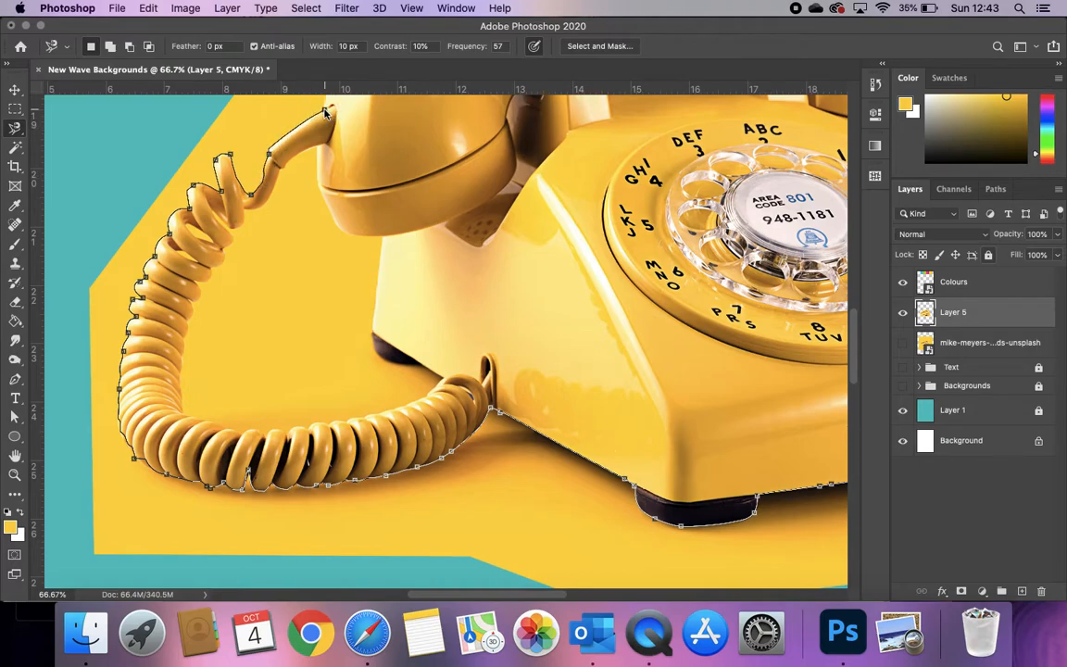
- Trace the handset's left end and upper edge, removing stray anchor points, and close the selection at its starting point
{"action": "scroll", "coordinate": [319, 115], "scroll_direction": "up", "scroll_amount": 2}
{"action": "scroll", "coordinate": [324, 111], "scroll_direction": "up", "scroll_amount": 2}
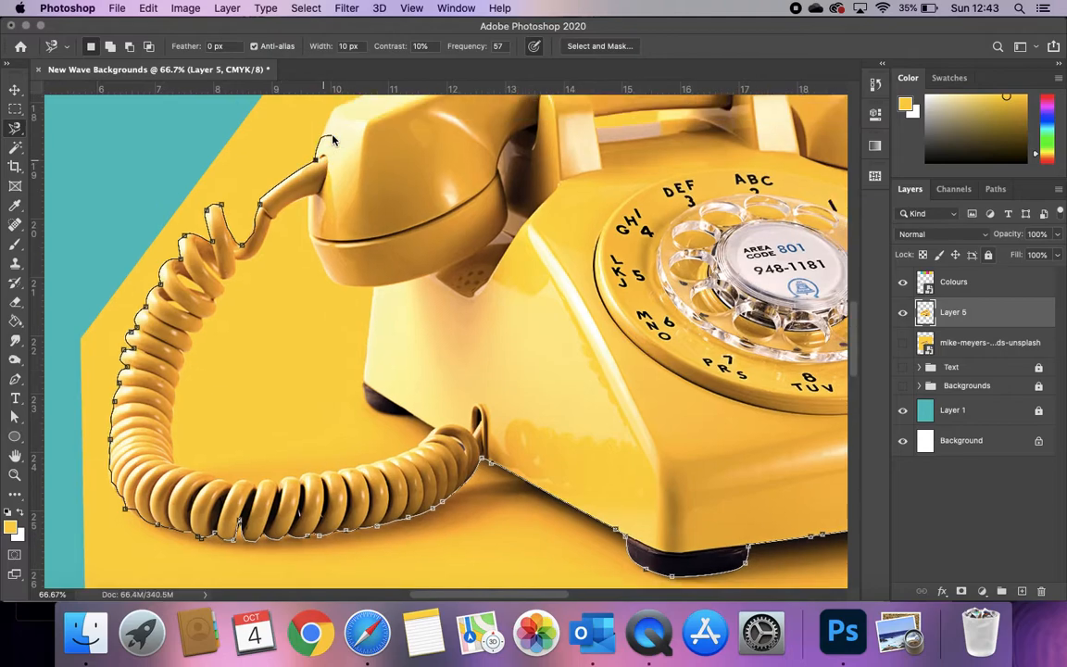
{"action": "scroll", "coordinate": [324, 116], "scroll_direction": "up", "scroll_amount": 2}
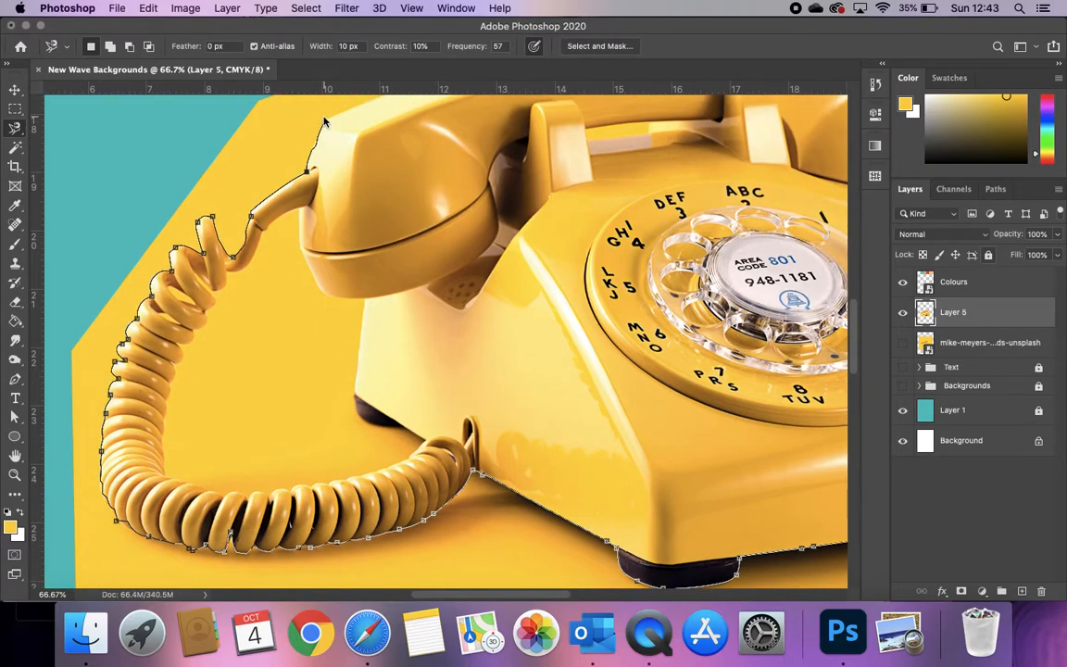
{"action": "scroll", "coordinate": [334, 123], "scroll_direction": "up", "scroll_amount": 5}
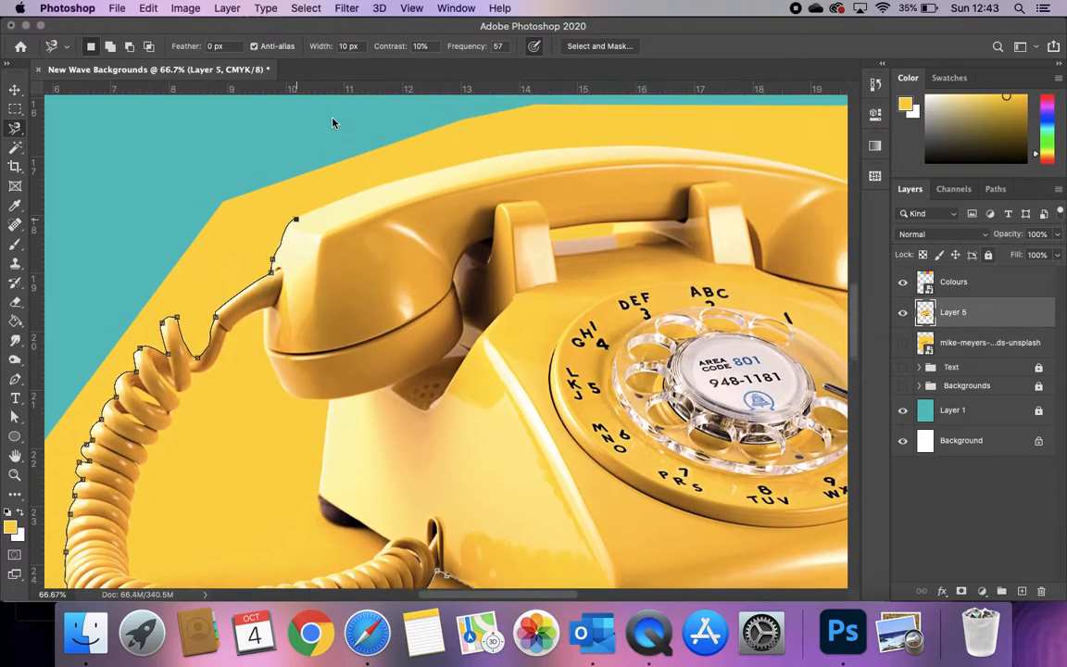
{"action": "scroll", "coordinate": [402, 108], "scroll_direction": "up", "scroll_amount": 1}
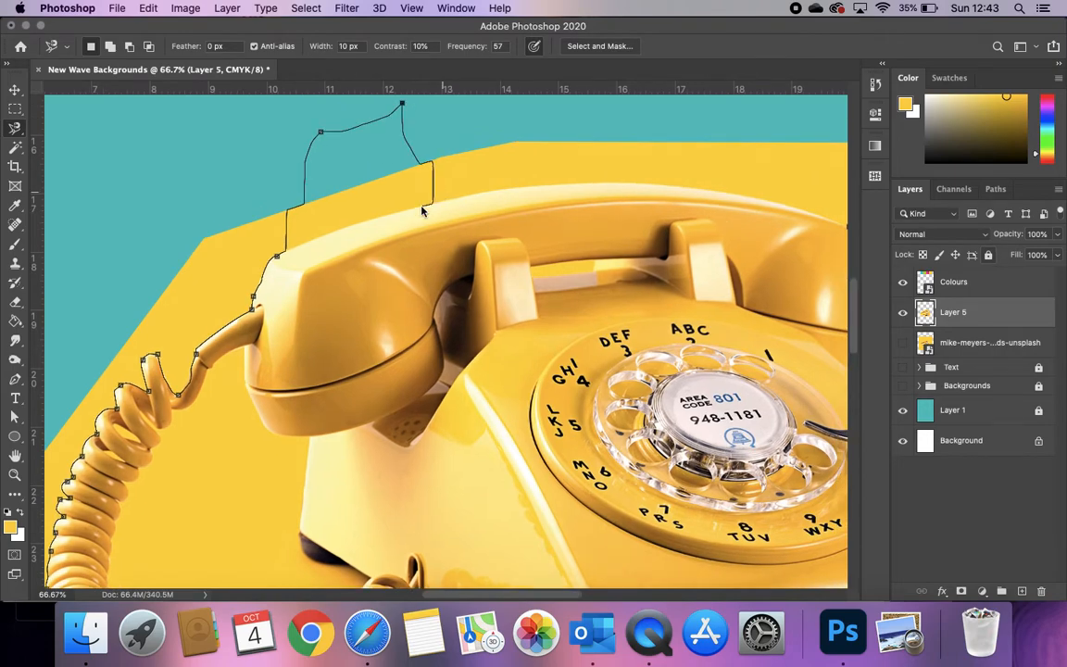
{"action": "key", "text": "BackSpace"}
{"action": "key", "text": "BackSpace"}
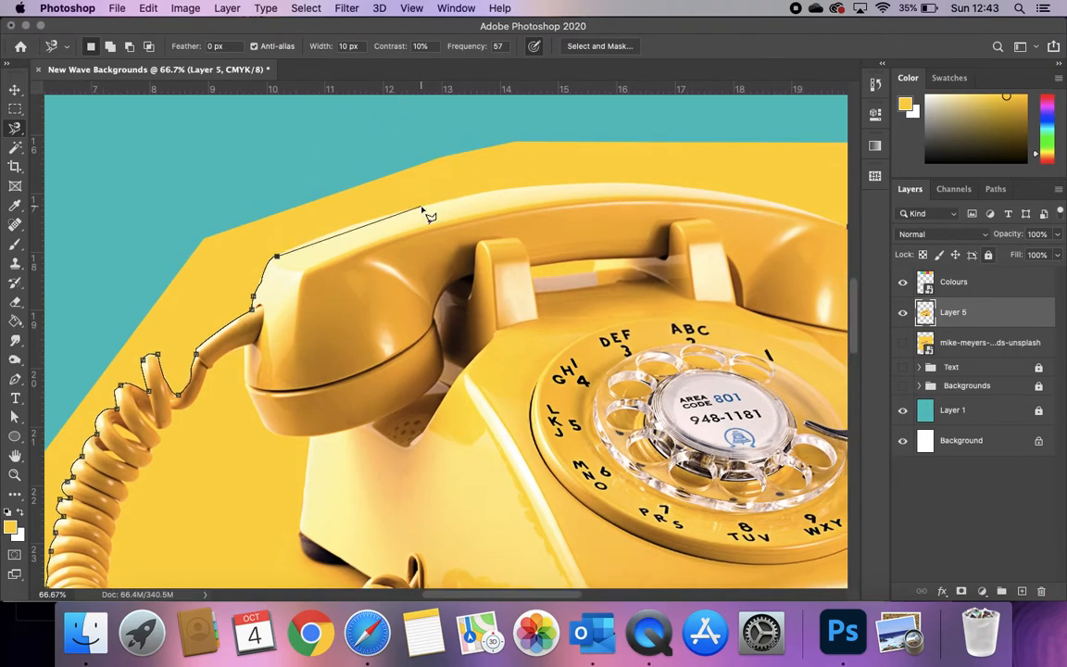
{"action": "left_click", "coordinate": [326, 235]}
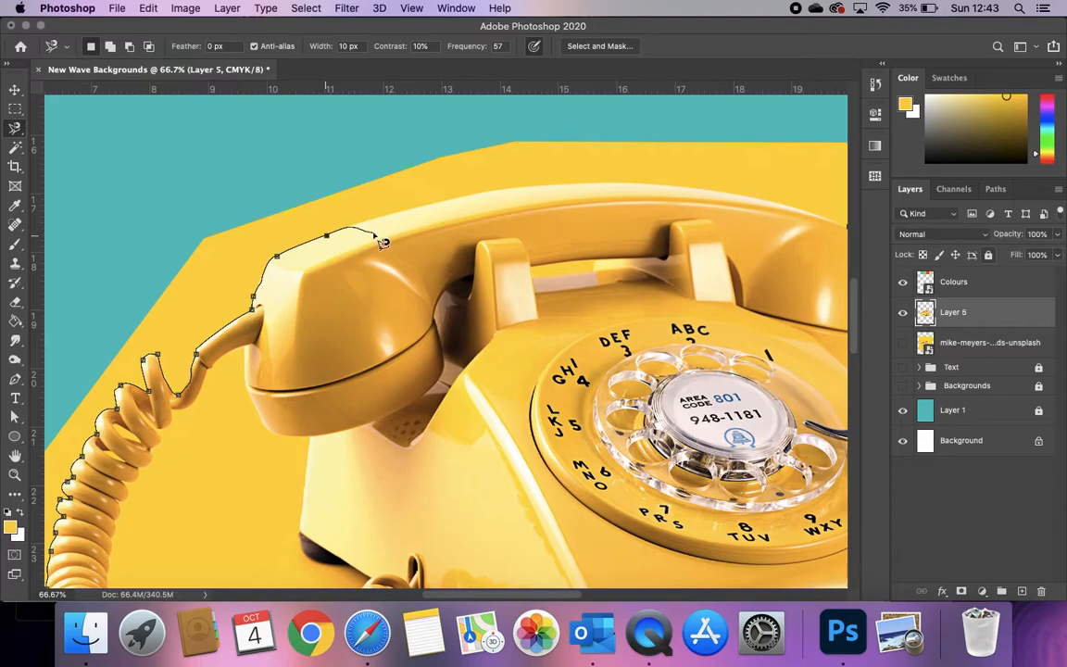
{"action": "key", "text": "BackSpace"}
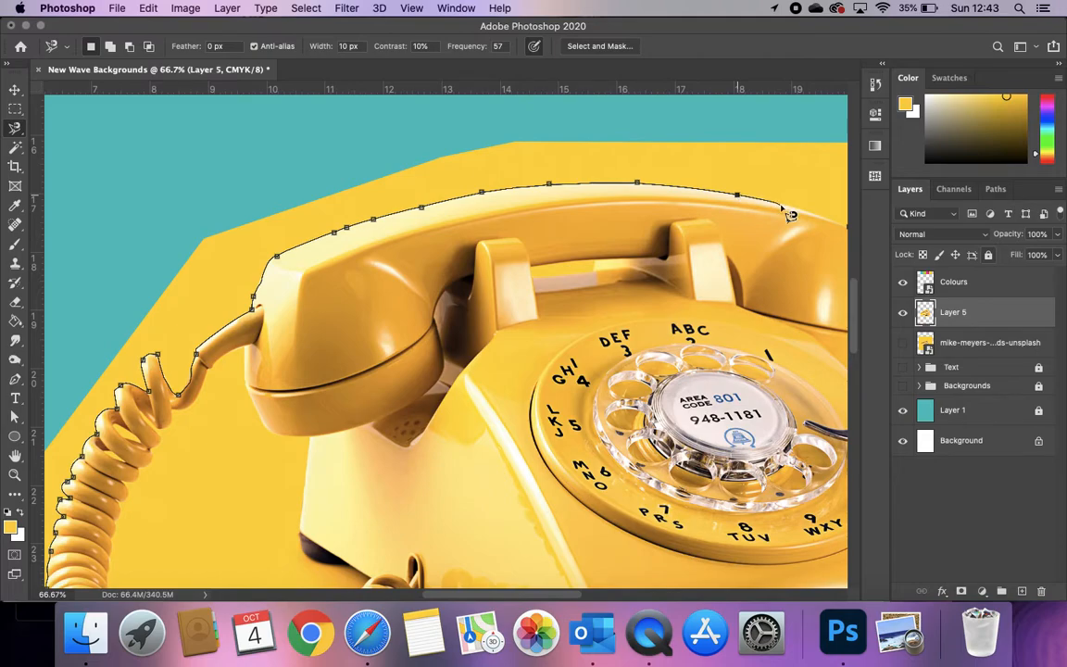
{"action": "double_click", "coordinate": [854, 236]}
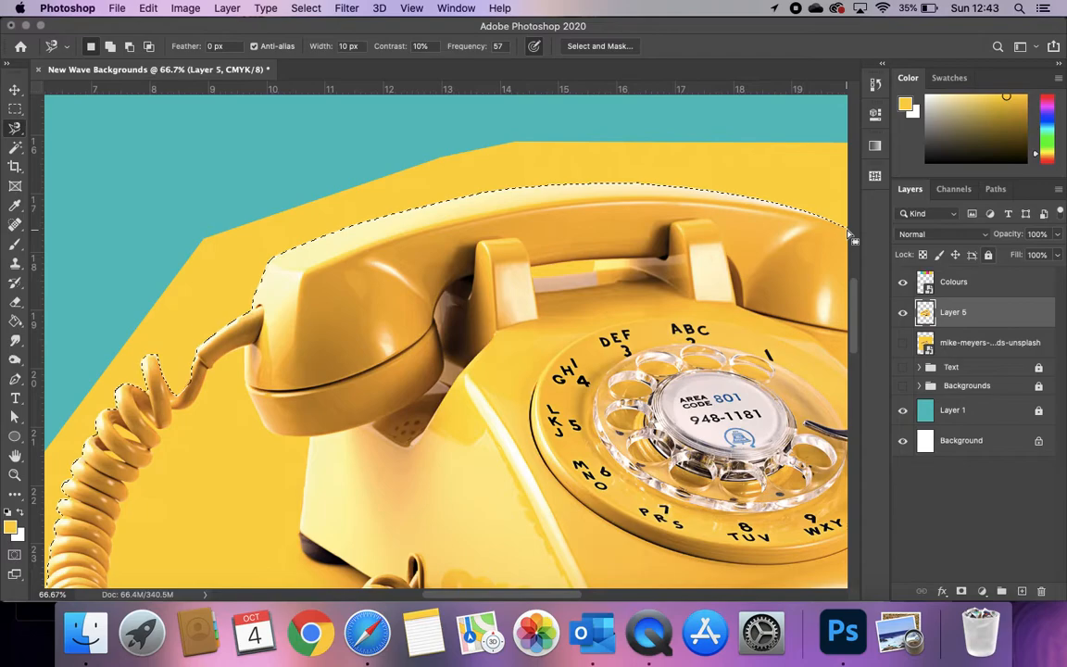
- Copy the selected telephone onto its own new layer and hide Layer 5 with the rough cut-out
{"action": "scroll", "coordinate": [574, 315], "scroll_direction": "right", "scroll_amount": 5}
{"action": "scroll", "coordinate": [574, 315], "scroll_direction": "down", "scroll_amount": 3}
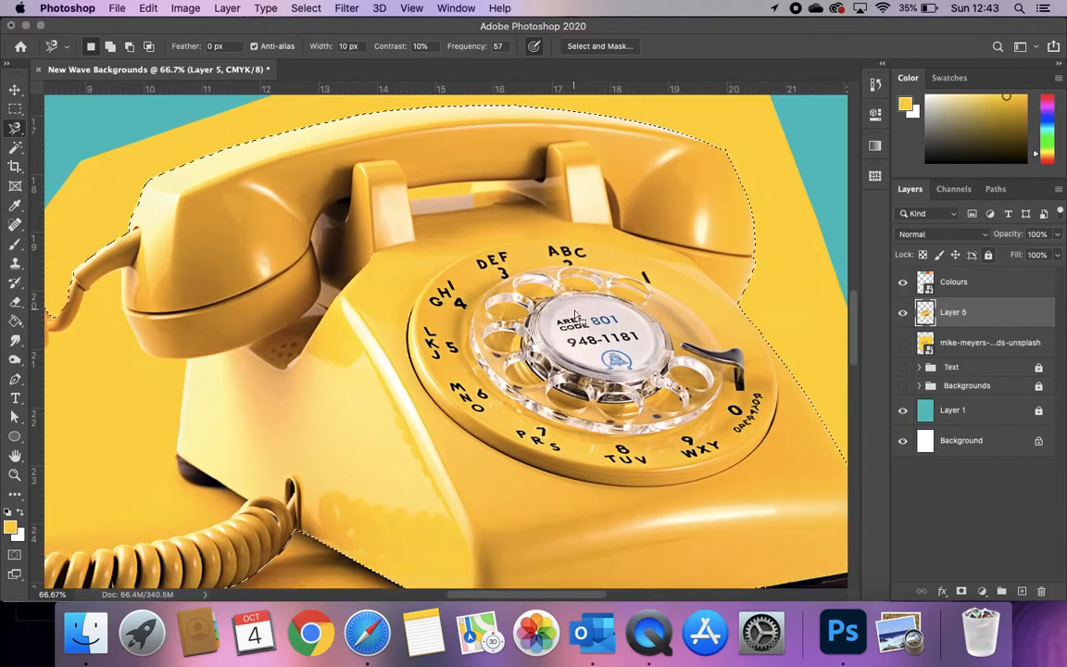
{"action": "key", "text": "super+minus"}
{"action": "key", "text": "super+minus"}
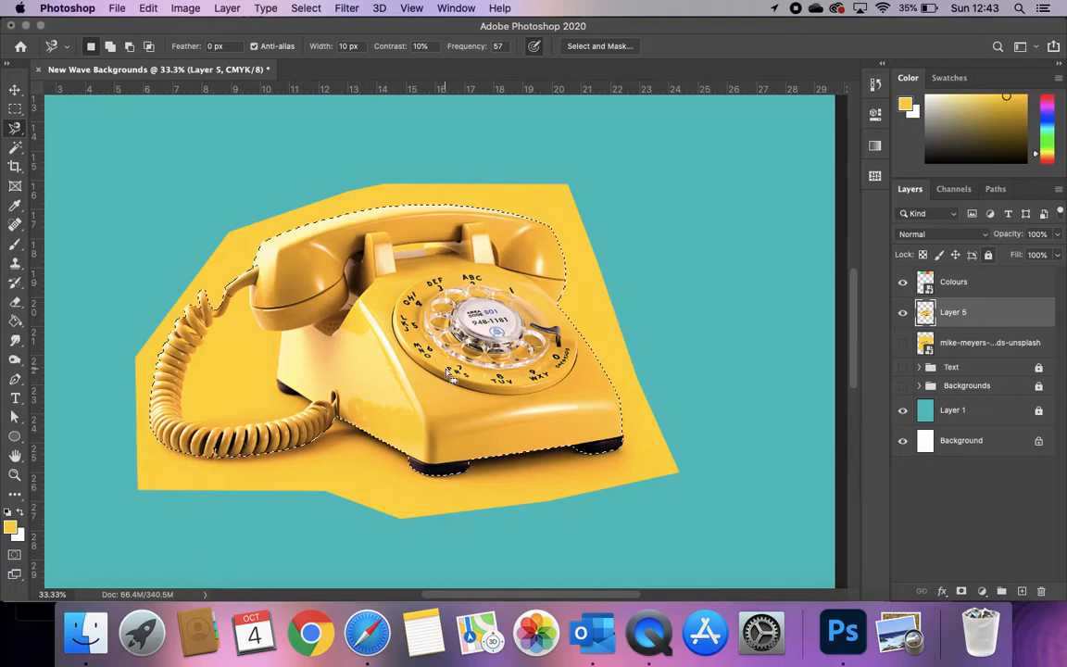
{"action": "key", "text": "super+c"}
{"action": "key", "text": "super+v"}
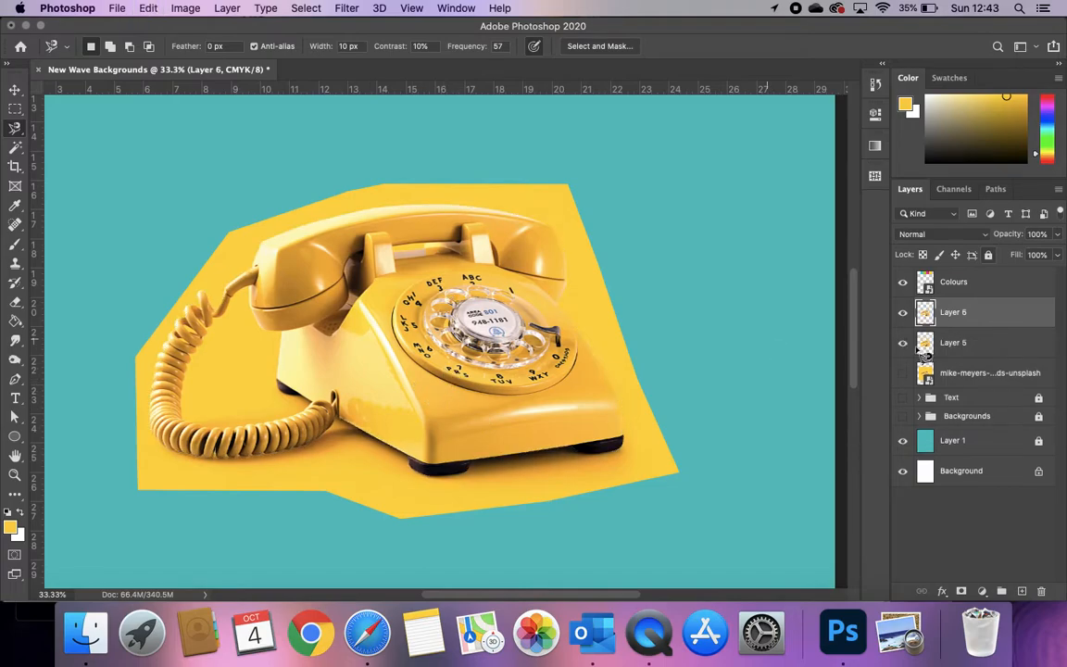
{"action": "left_click", "coordinate": [963, 345]}
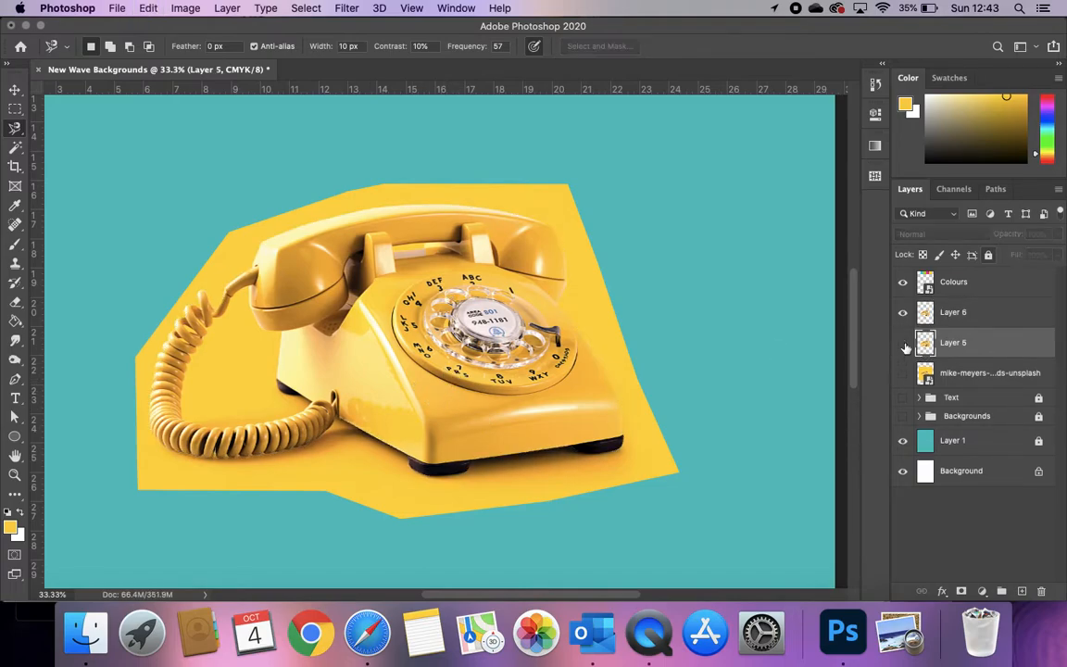
{"action": "left_click", "coordinate": [903, 342]}
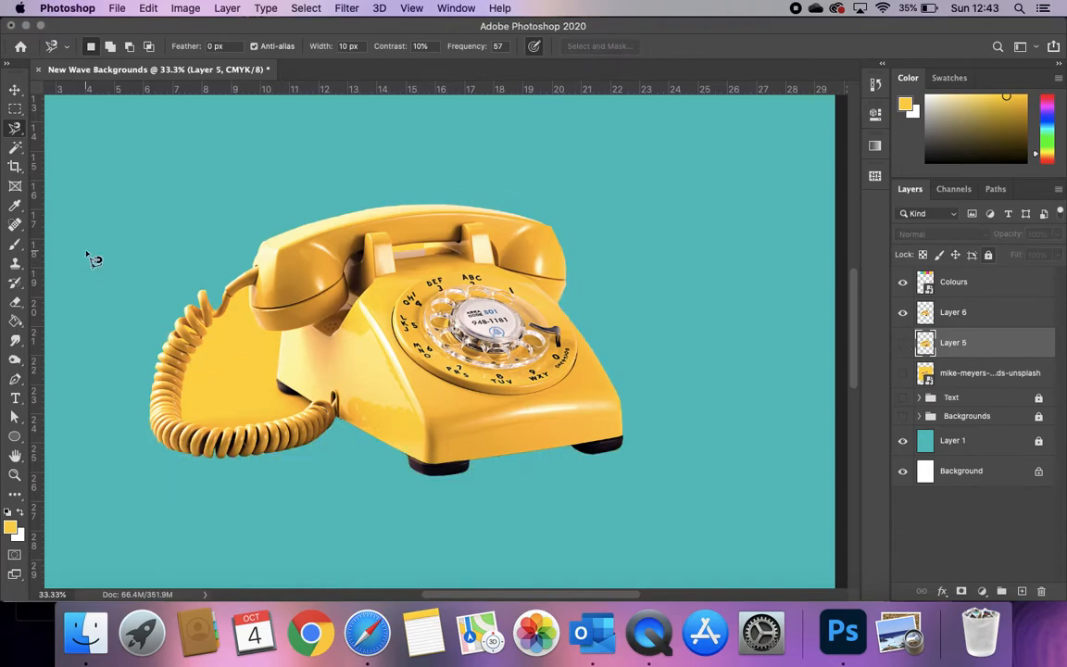
- Try selecting the yellow background inside the cord using the Magic Wand with Contiguous off, restore Contiguous and deselect
{"action": "left_click", "coordinate": [15, 148]}
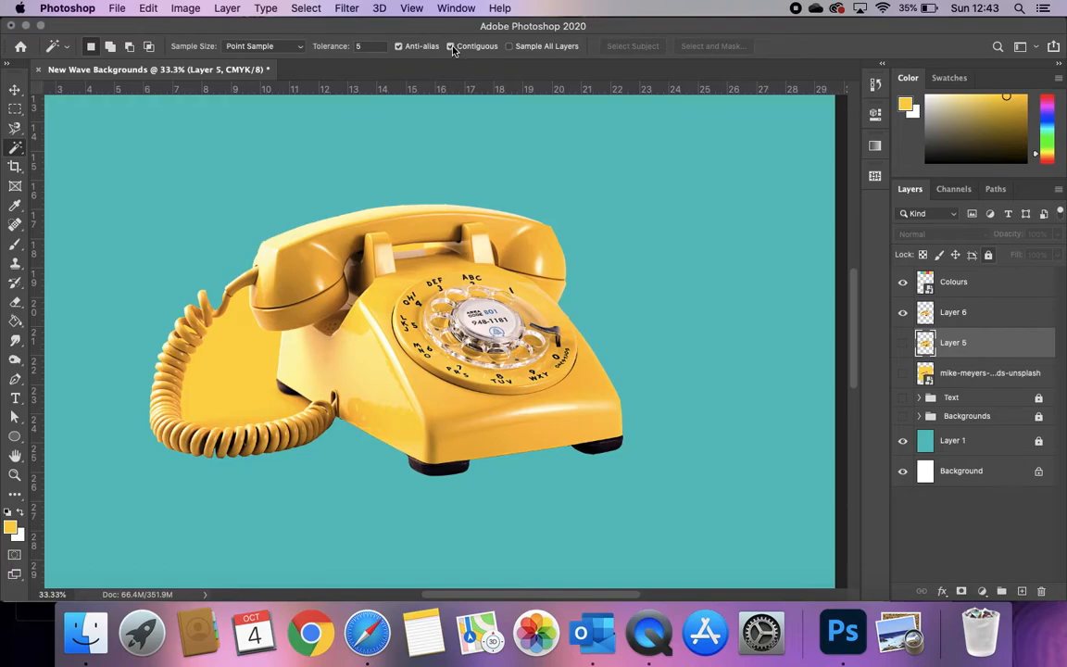
{"action": "left_click", "coordinate": [236, 359]}
{"action": "left_click", "coordinate": [450, 47]}
{"action": "left_click", "coordinate": [263, 342]}
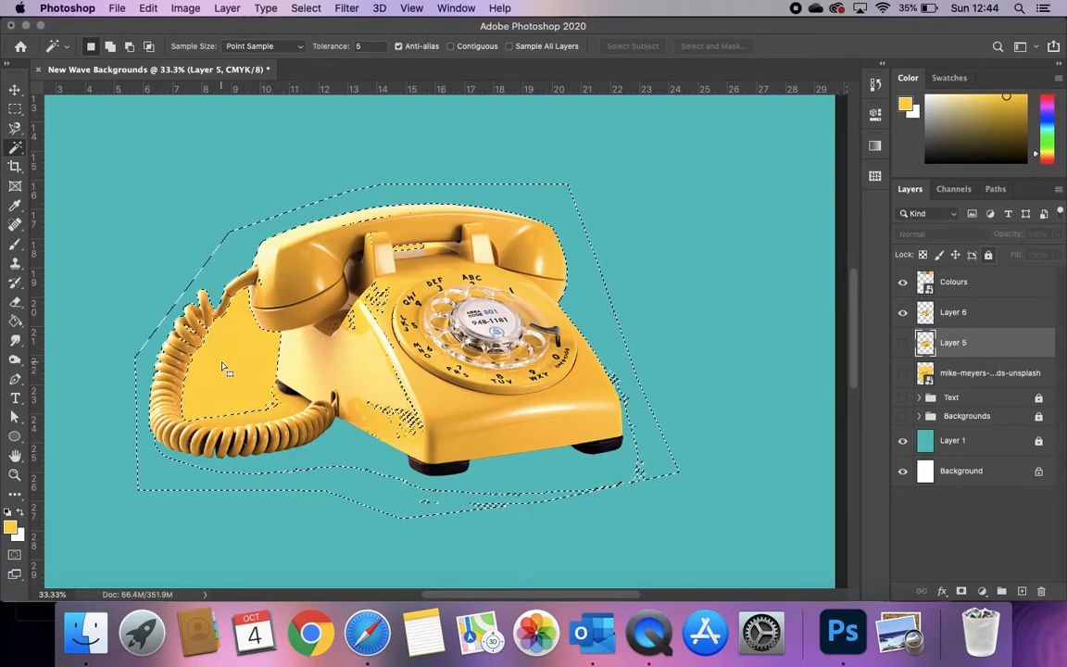
{"action": "left_click", "coordinate": [450, 46]}
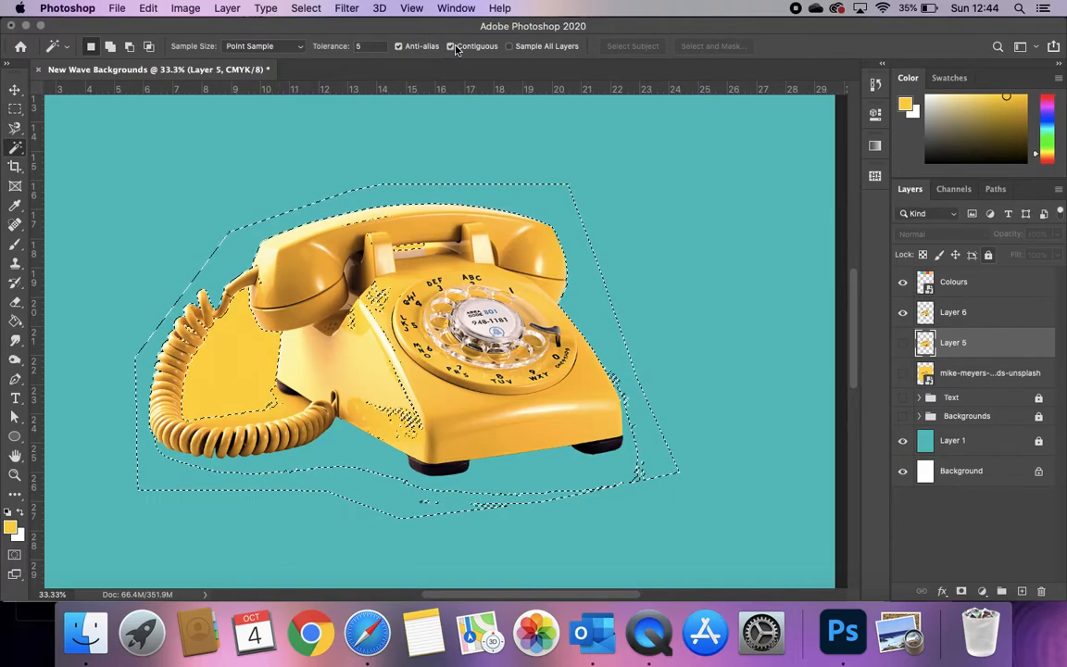
{"action": "key", "text": "super+d"}
- Select the yellow background inside the cord loop with the contiguous Magic Wand, raising Tolerance through 15 and 25 to 35
{"action": "left_click", "coordinate": [231, 353]}
{"action": "left_click", "coordinate": [362, 47]}
{"action": "type", "text": "15"}
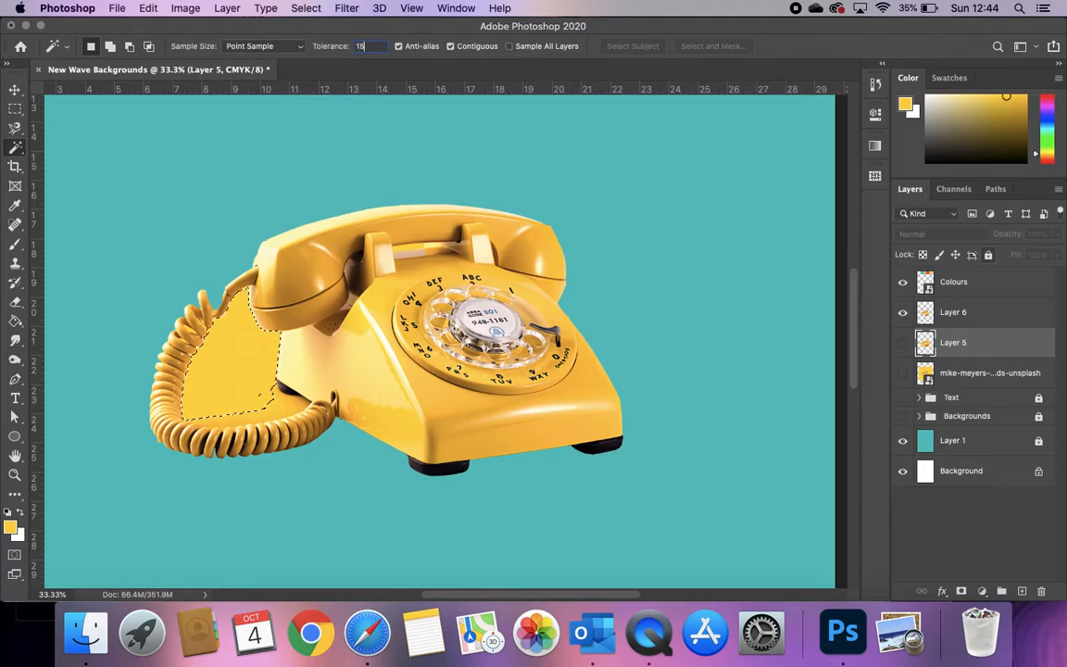
{"action": "left_click", "coordinate": [221, 374]}
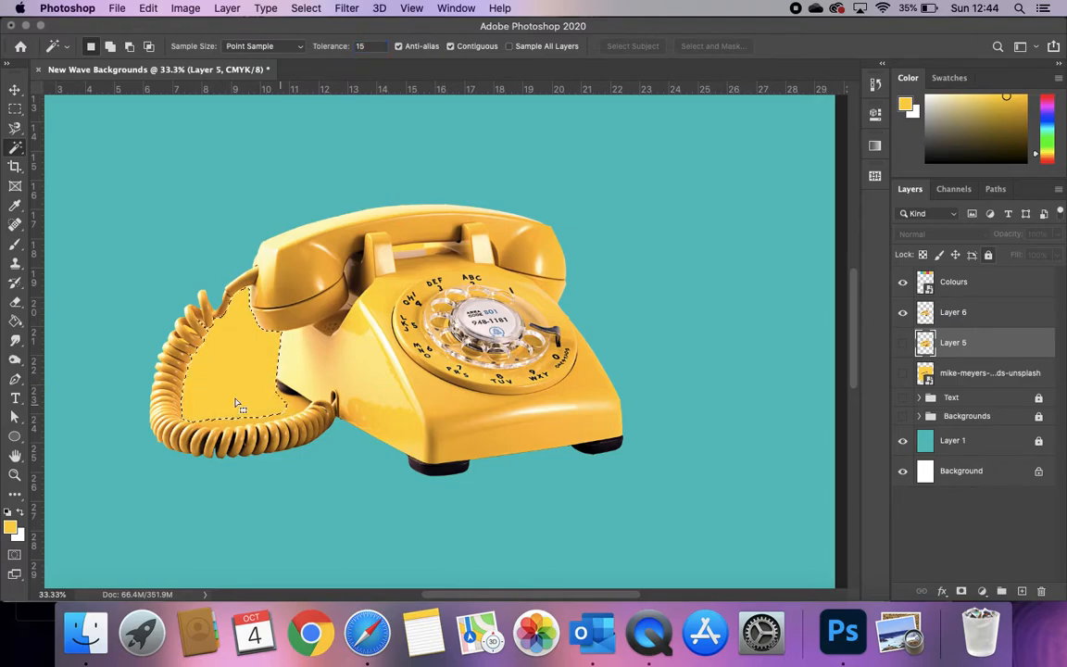
{"action": "left_click", "coordinate": [349, 51]}
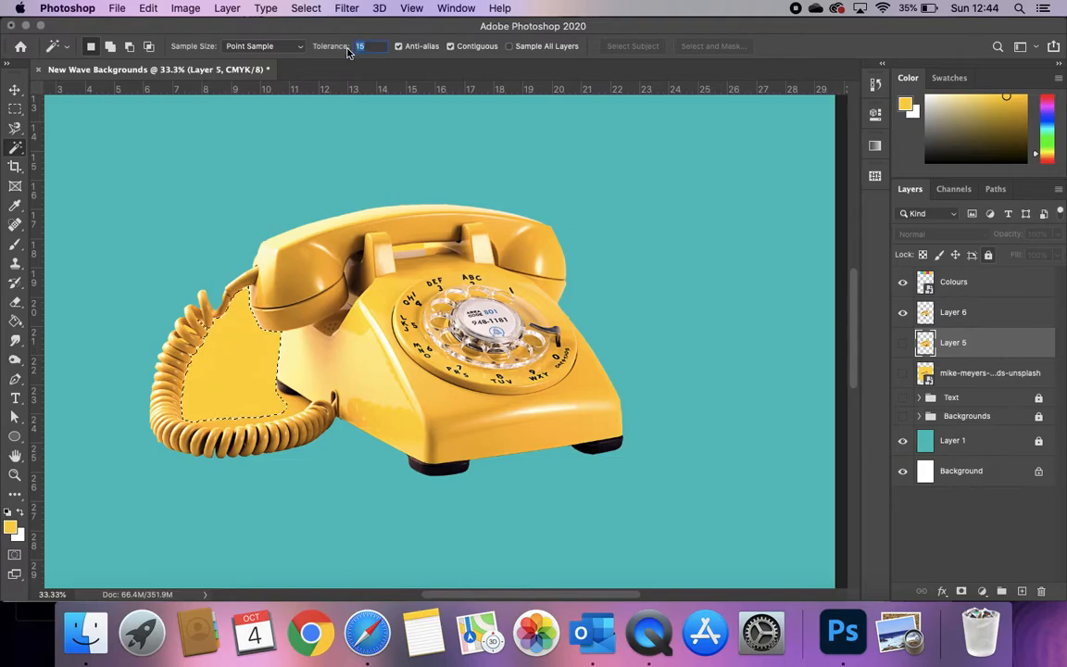
{"action": "type", "text": "25"}
{"action": "left_click", "coordinate": [258, 370]}
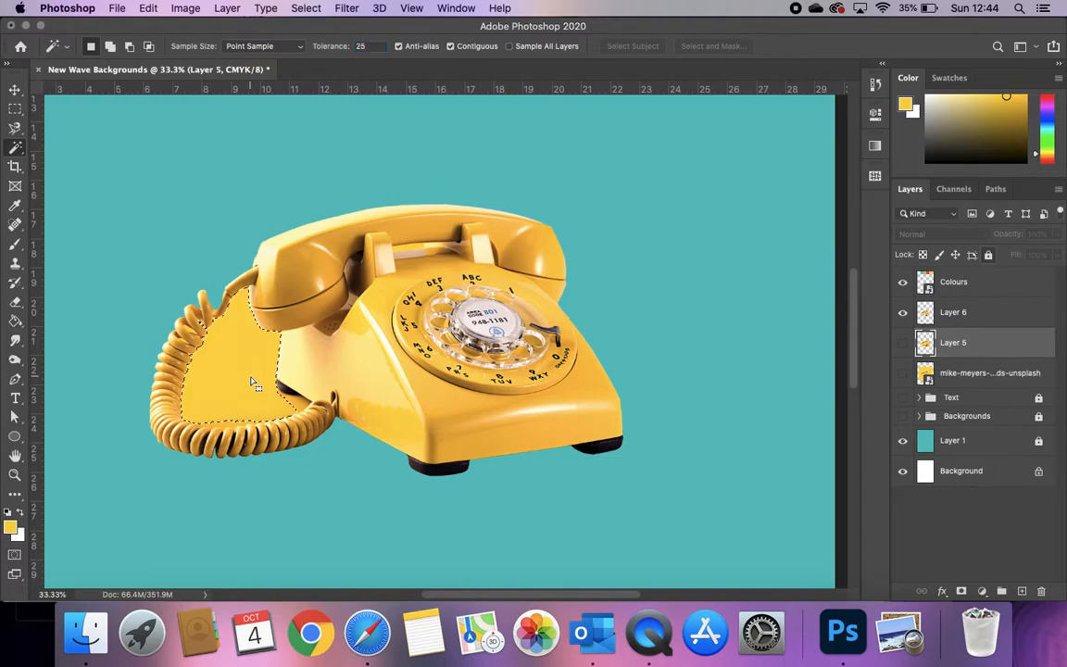
{"action": "key", "text": "XF86AudioLowerVolume"}
{"action": "left_click", "coordinate": [359, 46]}
{"action": "type", "text": "35"}
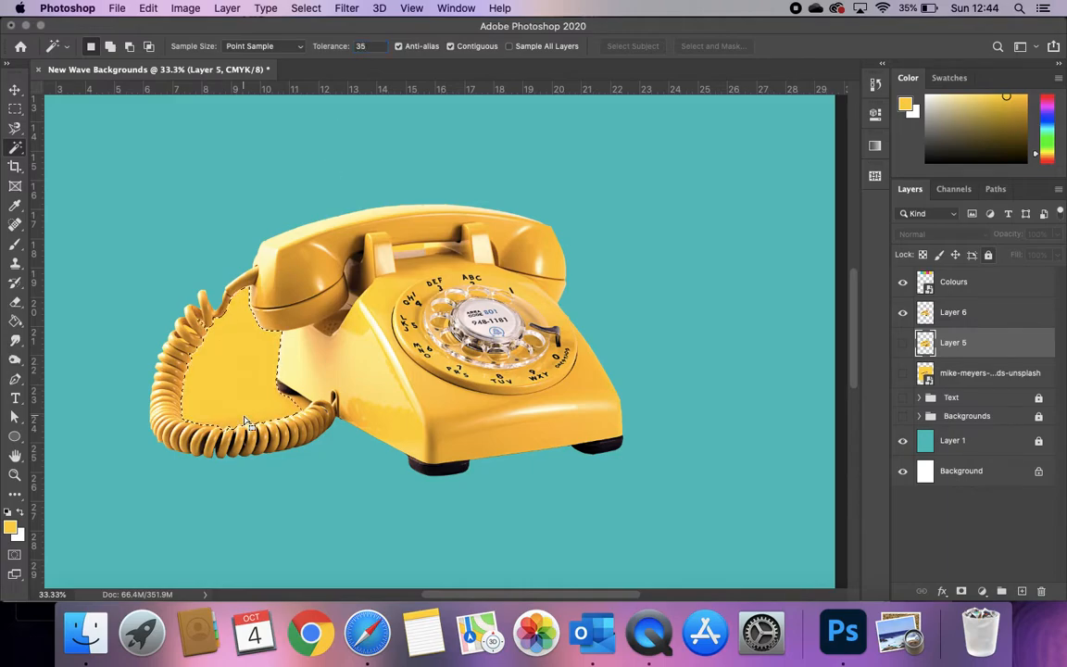
- Delete the background inside the cord and in the gap beneath the handset from Layer 6, and clear the selection
{"action": "left_click", "coordinate": [968, 315]}
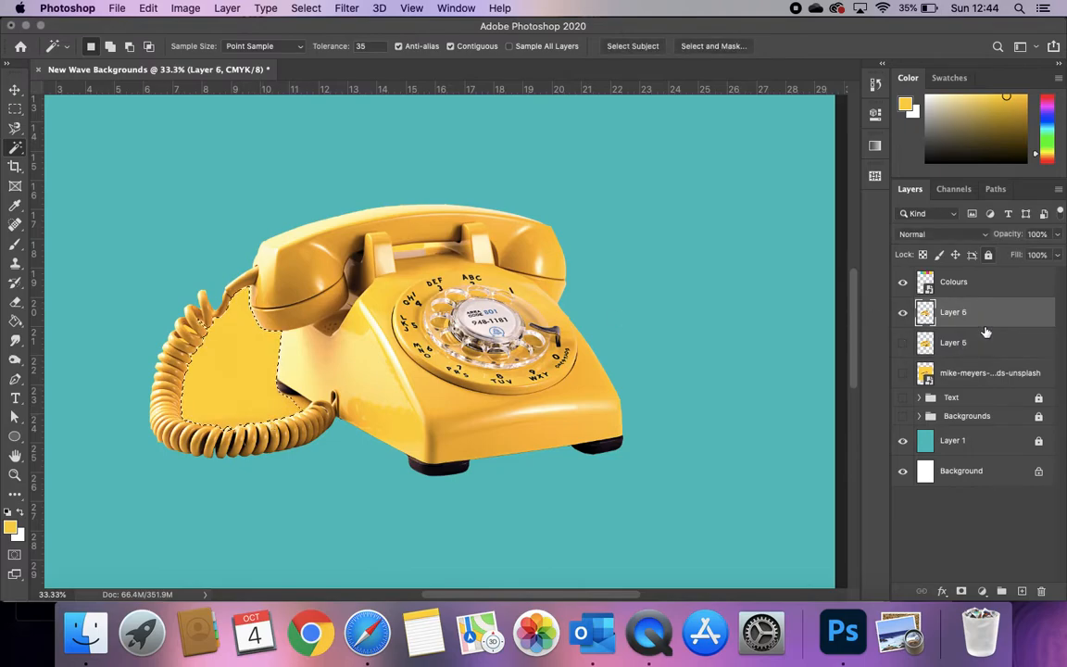
{"action": "key", "text": "Delete"}
{"action": "key", "text": "ctrl+d"}
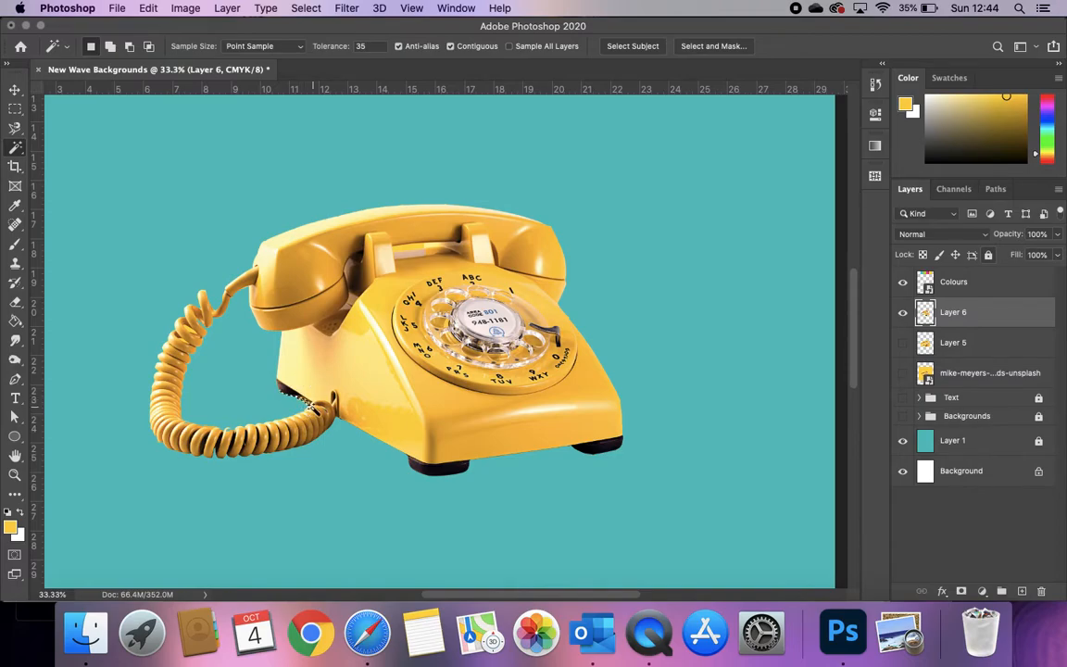
{"action": "left_click", "coordinate": [416, 250]}
{"action": "key", "text": "super+d"}
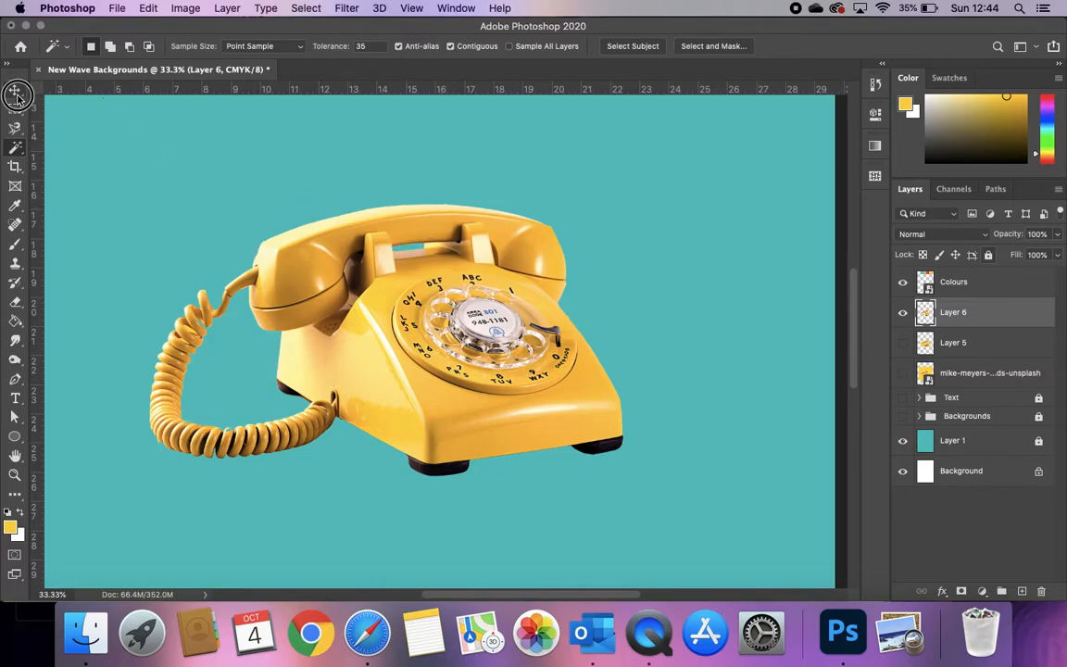
- Move the cut-out telephone slightly upward on the poster and rotate it by -6.42 degrees
{"action": "left_click", "coordinate": [16, 92]}
{"action": "key", "text": "super+minus"}
{"action": "left_click_drag", "start_coordinate": [482, 352], "coordinate": [470, 317]}
{"action": "left_click_drag", "start_coordinate": [539, 233], "coordinate": [535, 210]}
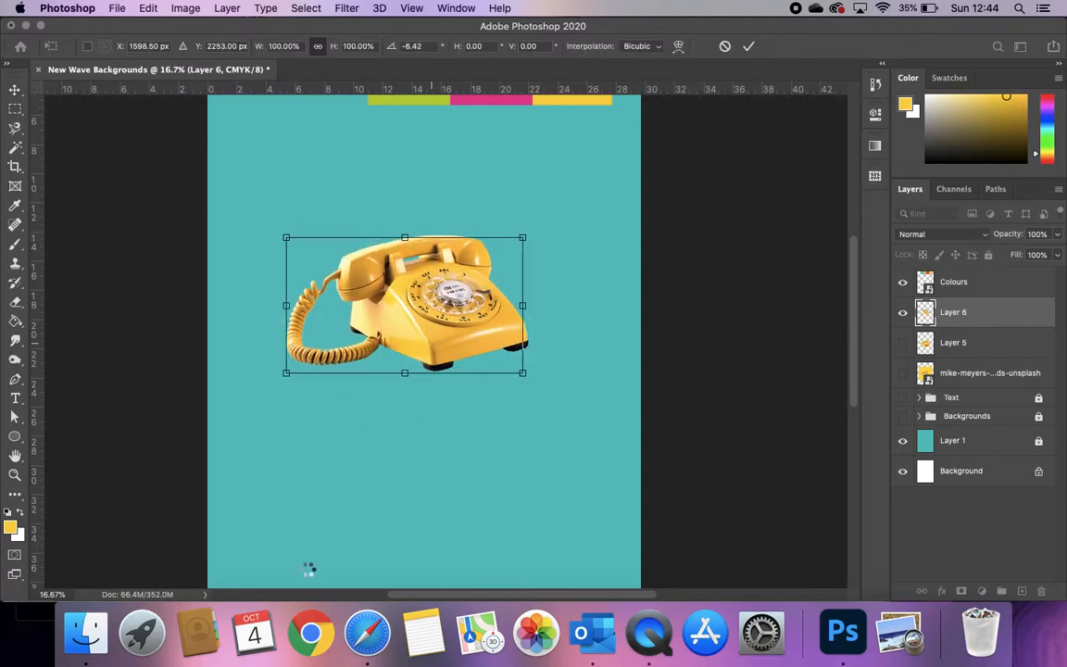
{"action": "key", "text": "Return"}
- Check the New Wave Inspiration slide in Safari, return to Photoshop and try Hue/Saturation with hue +38 and saturation +35 on the phone
{"action": "left_click", "coordinate": [366, 632]}
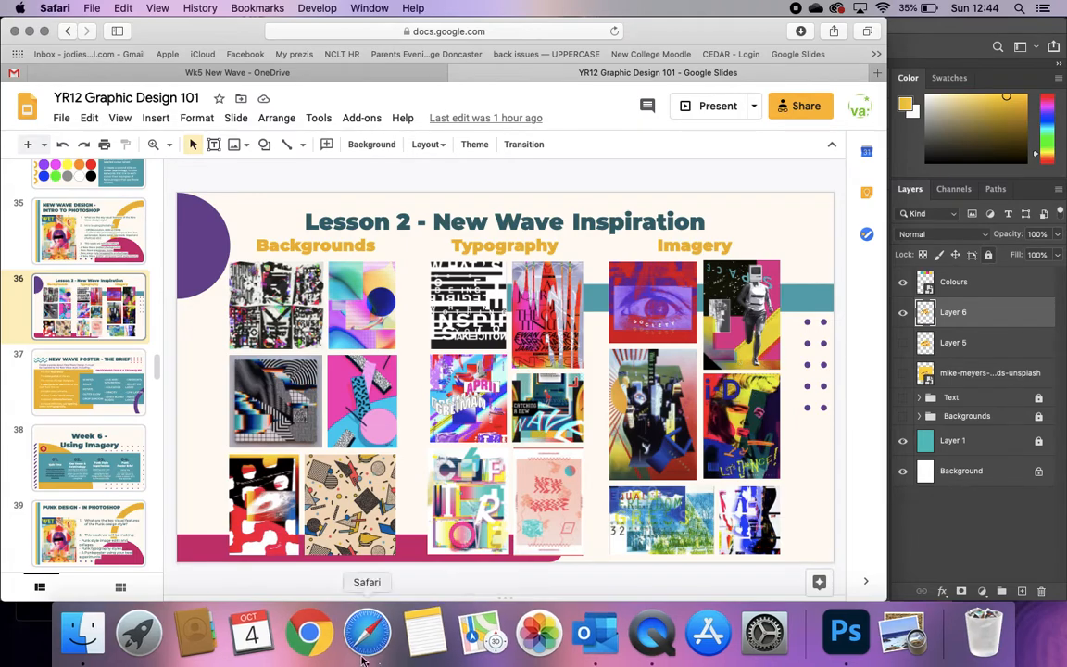
{"action": "left_click", "coordinate": [837, 644]}
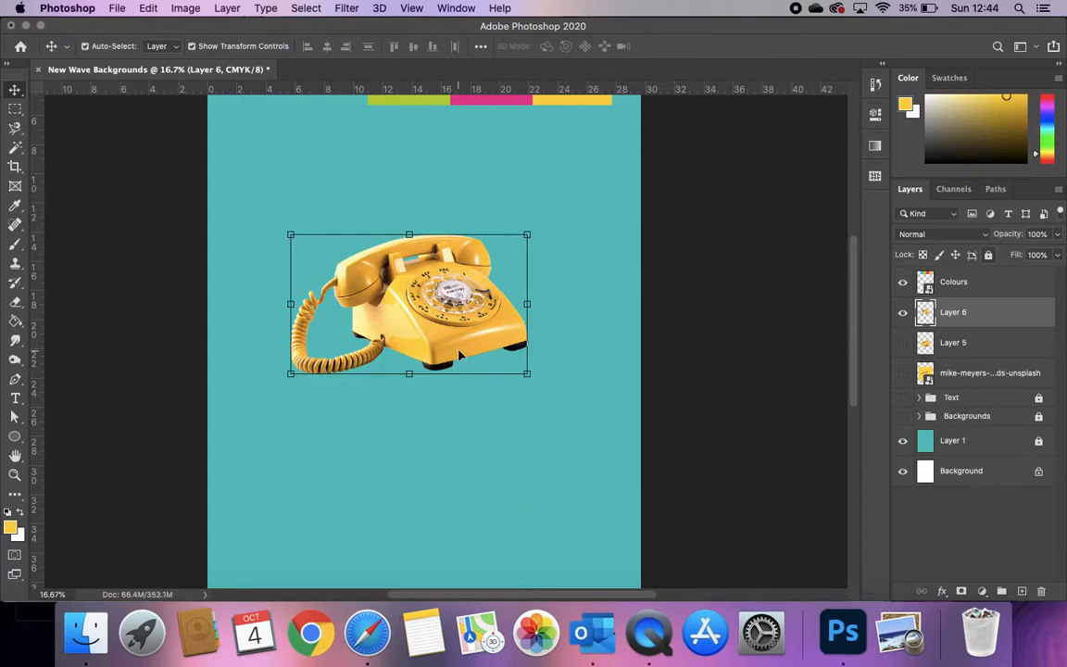
{"action": "left_click", "coordinate": [185, 8]}
{"action": "left_click", "coordinate": [190, 8]}
{"action": "left_click", "coordinate": [190, 8]}
{"action": "mouse_move", "coordinate": [300, 53]}
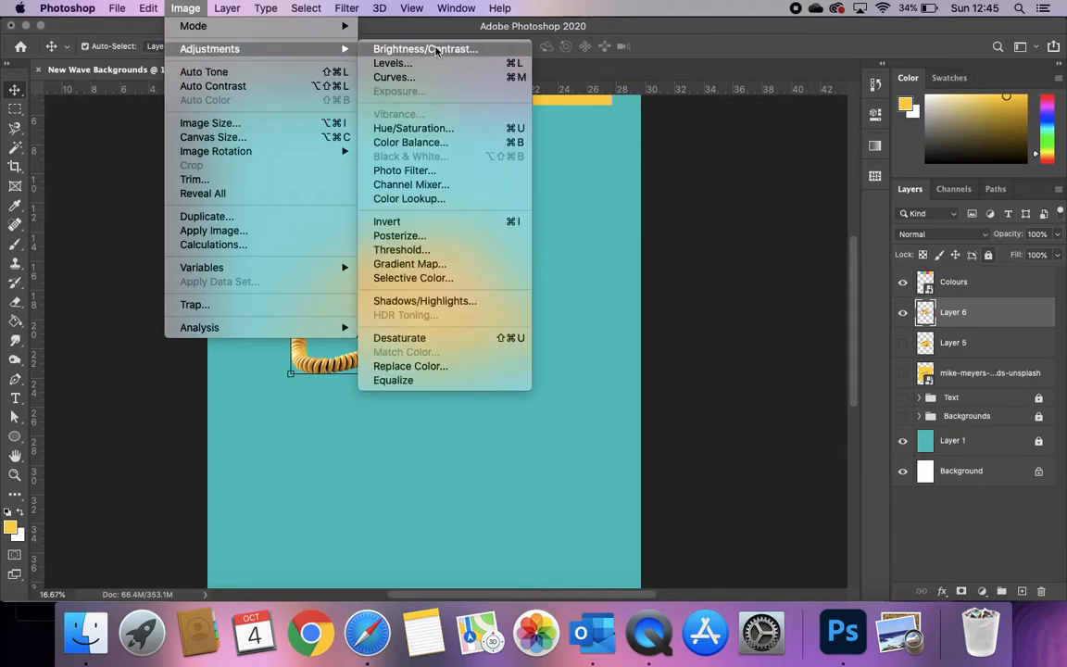
{"action": "left_click", "coordinate": [407, 128]}
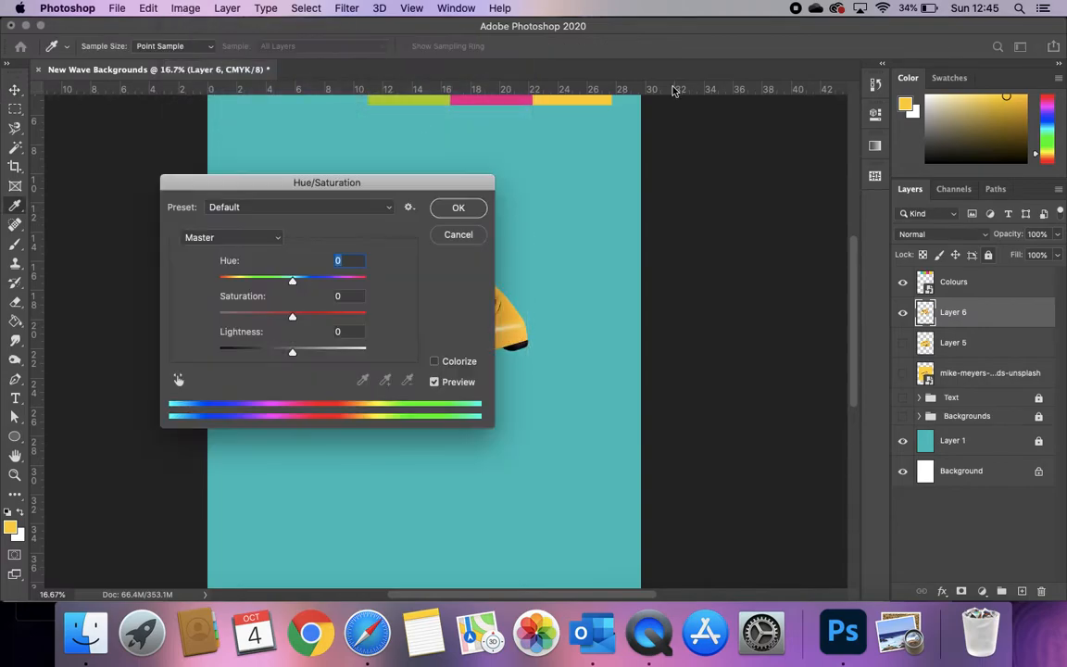
{"action": "left_click_drag", "start_coordinate": [404, 182], "coordinate": [814, 89]}
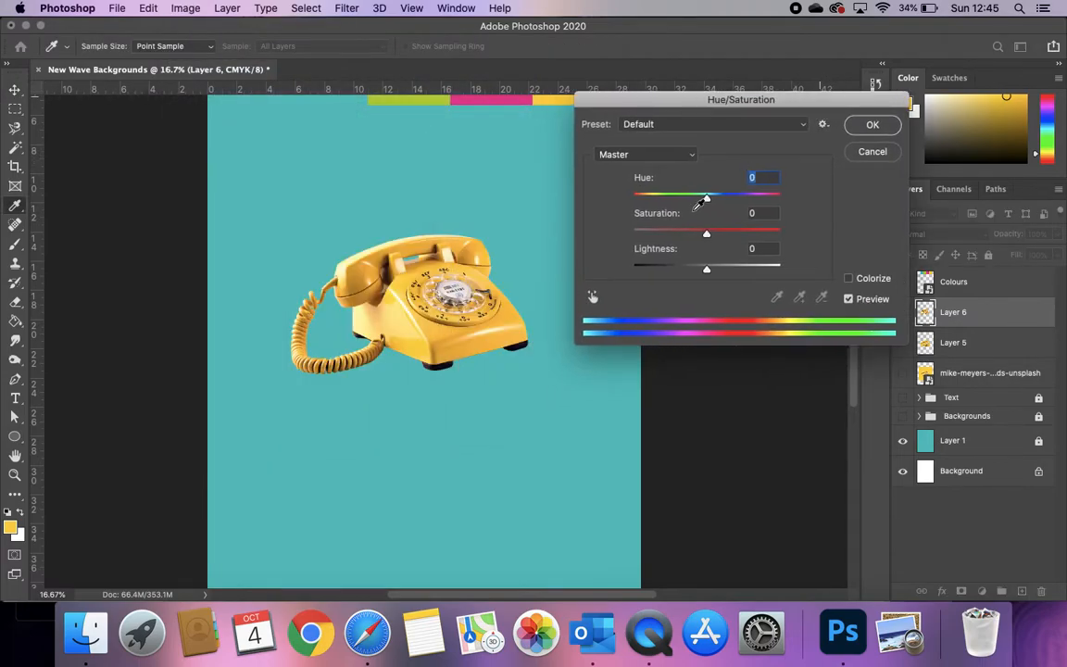
{"action": "left_click_drag", "start_coordinate": [705, 205], "coordinate": [734, 236]}
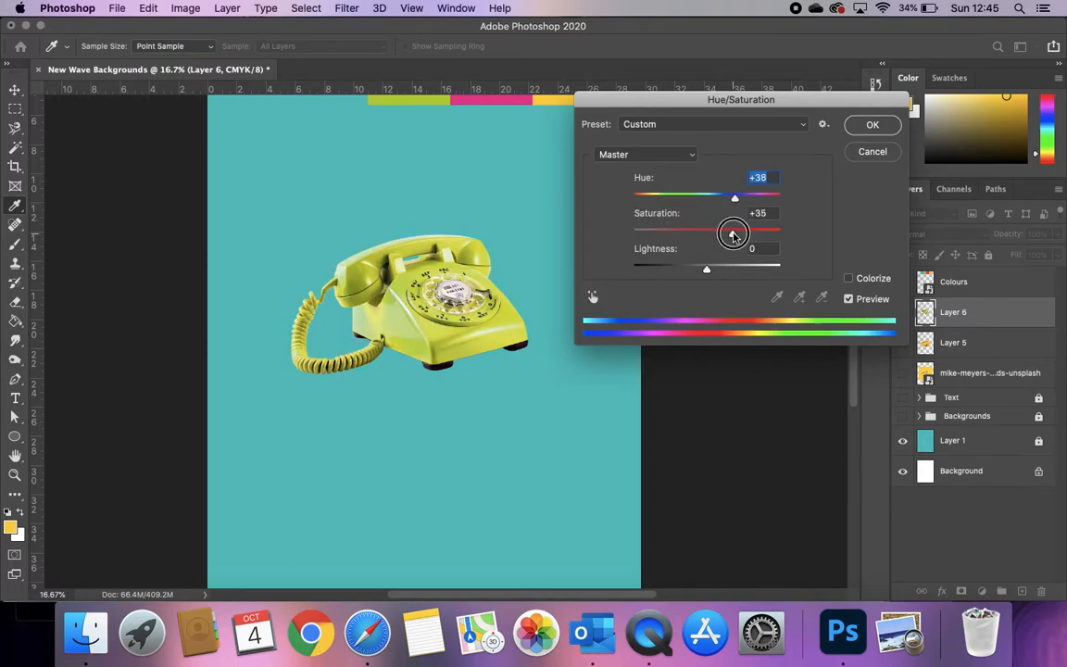
- Turn on Colorize for the phone and test hues 284 and 36 at saturation +68
{"action": "left_click", "coordinate": [849, 279]}
{"action": "left_click_drag", "start_coordinate": [653, 201], "coordinate": [734, 235]}
{"action": "left_click_drag", "start_coordinate": [707, 196], "coordinate": [750, 199]}
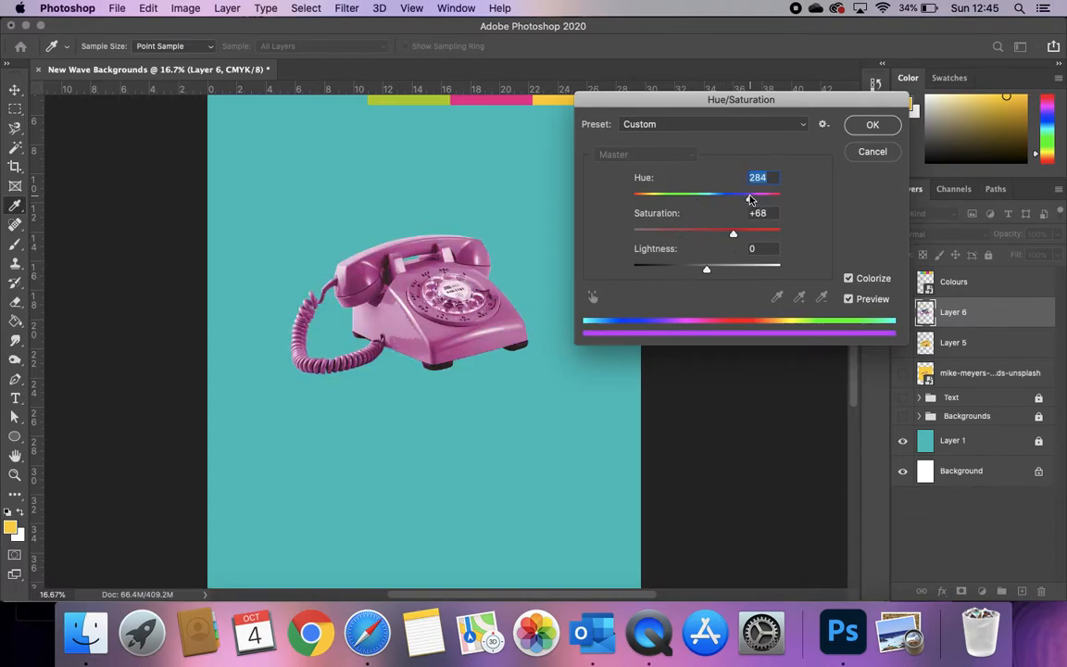
{"action": "left_click", "coordinate": [649, 197]}
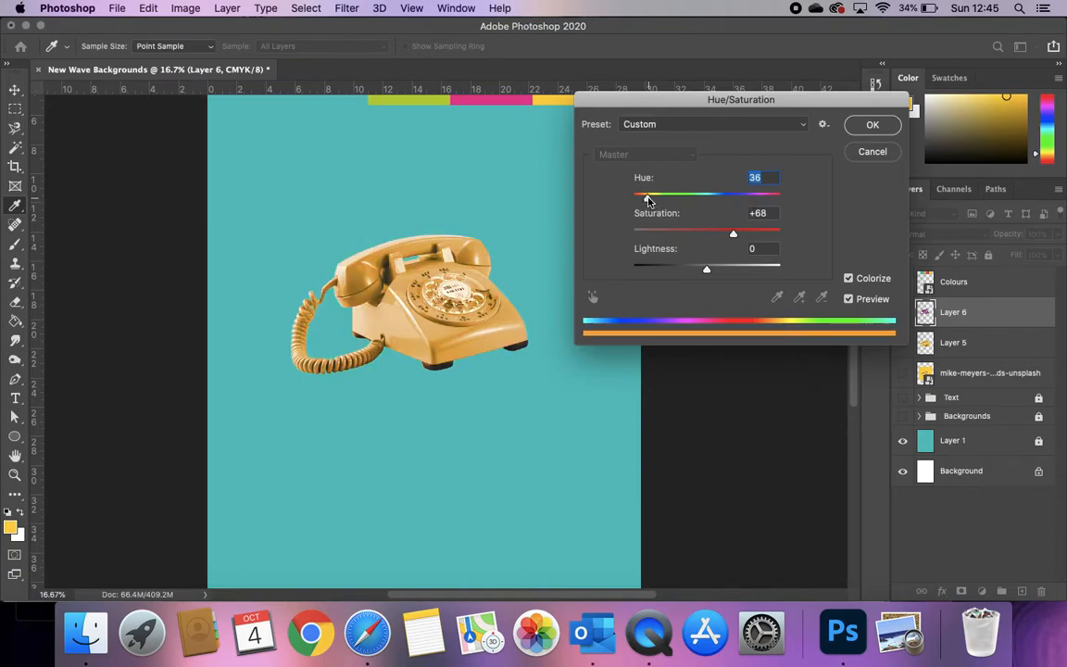
- Tint the telephone pink with hue 297, saturation +83 and lightness +16, and apply the adjustment
{"action": "left_click", "coordinate": [746, 197]}
{"action": "left_click_drag", "start_coordinate": [708, 269], "coordinate": [761, 234]}
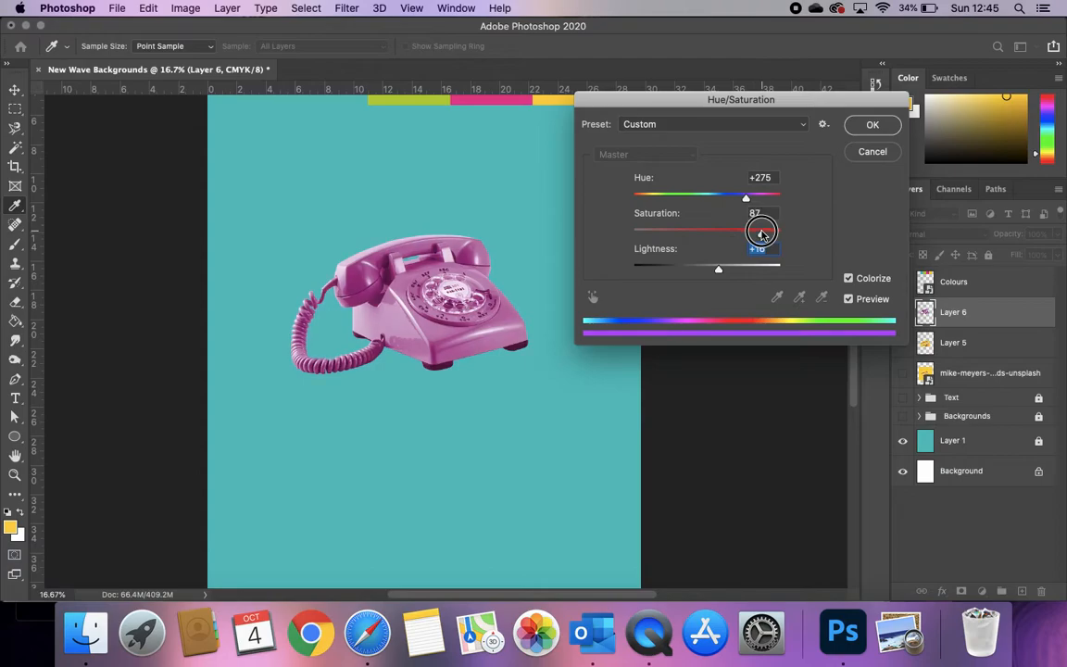
{"action": "left_click", "coordinate": [684, 233]}
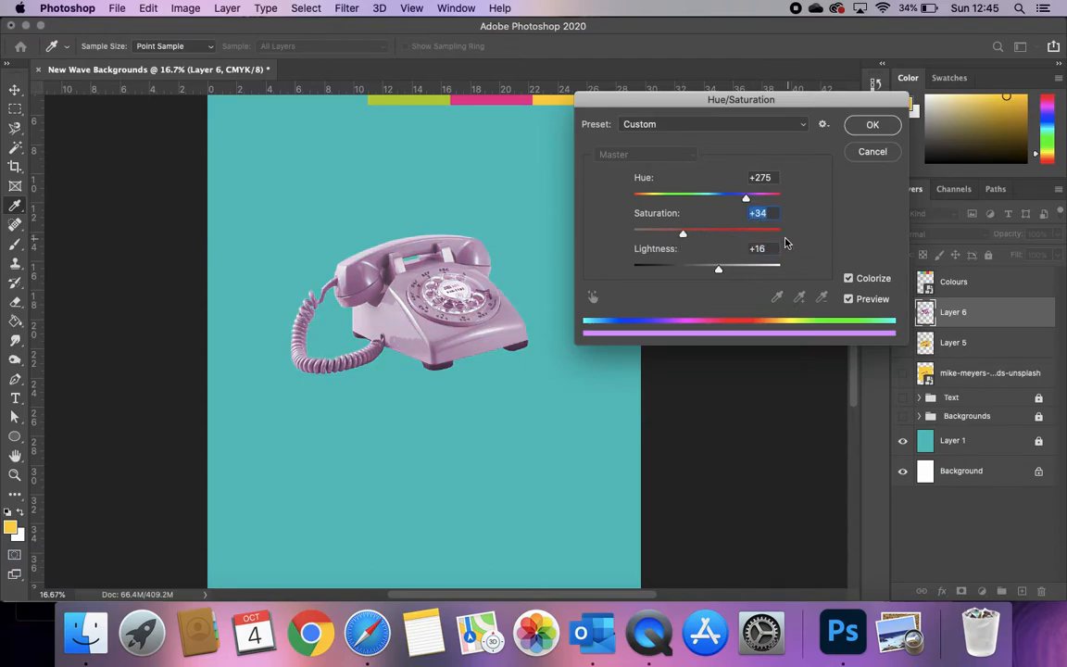
{"action": "left_click", "coordinate": [754, 232]}
{"action": "left_click_drag", "start_coordinate": [745, 197], "coordinate": [755, 198]}
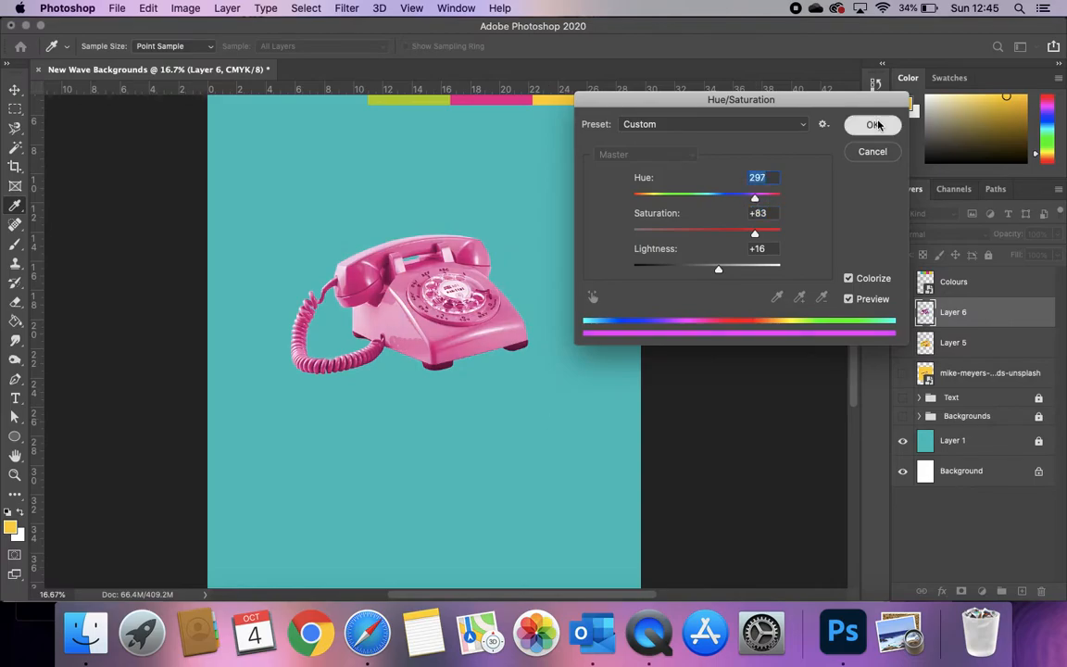
{"action": "left_click", "coordinate": [872, 124]}
- Enlarge the pink telephone by about a fifth and reposition it near the middle of the poster
{"action": "key", "text": "v"}
{"action": "left_click_drag", "start_coordinate": [421, 312], "coordinate": [402, 303]}
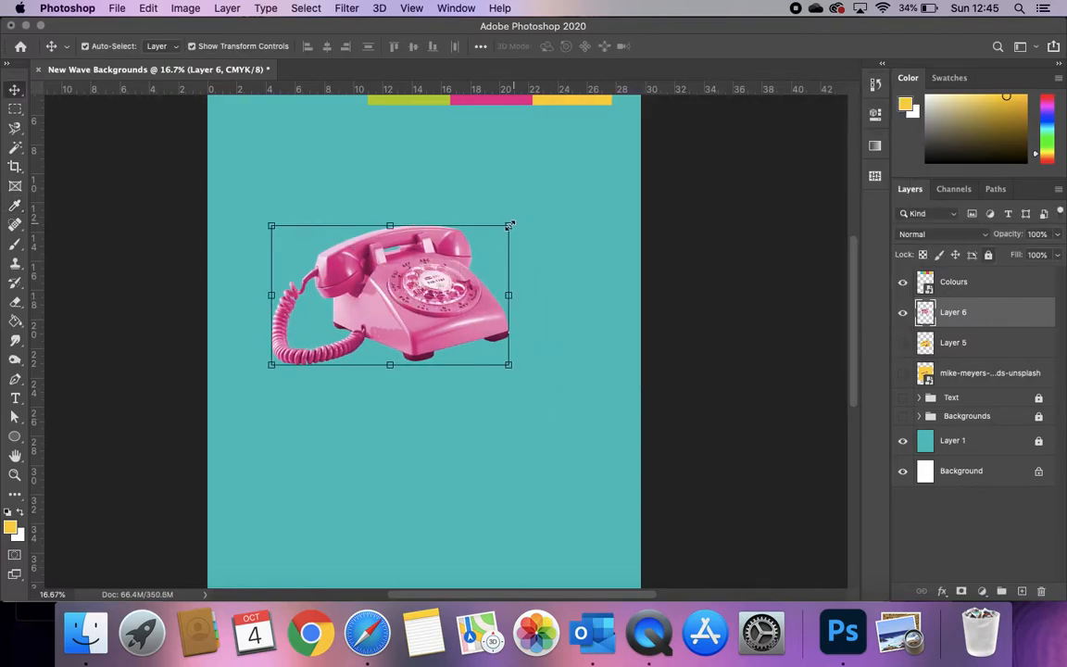
{"action": "left_click_drag", "start_coordinate": [508, 225], "coordinate": [549, 181]}
{"action": "key", "text": "Return"}
{"action": "left_click_drag", "start_coordinate": [473, 308], "coordinate": [469, 326]}
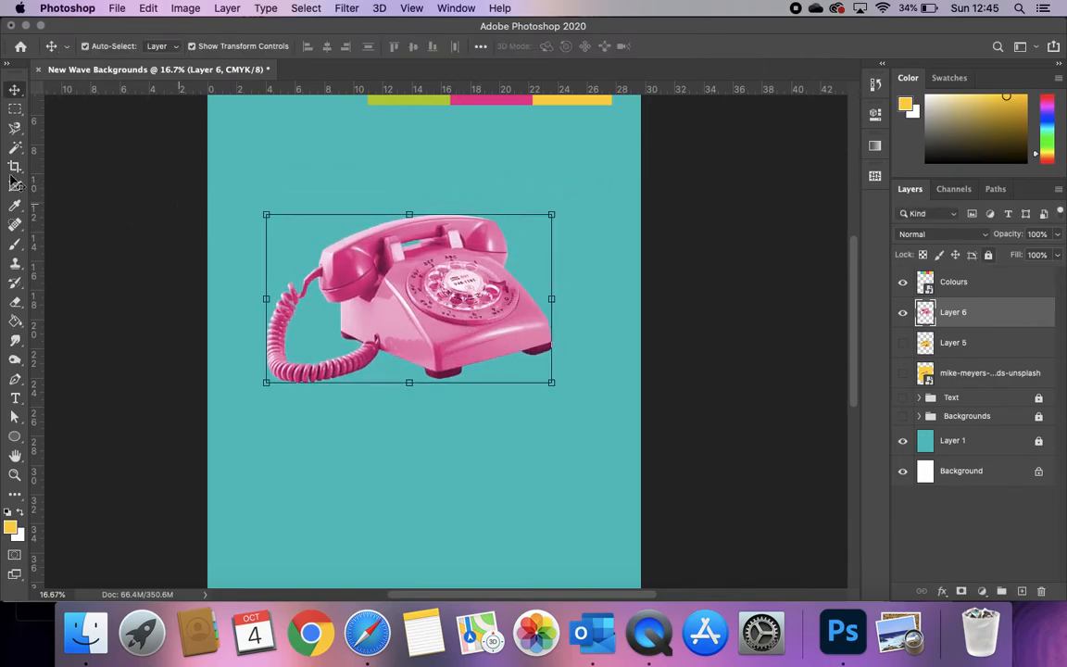
- Check the New Wave Inspiration slide in Safari, then return to the poster in Photoshop
{"action": "left_click", "coordinate": [368, 633]}
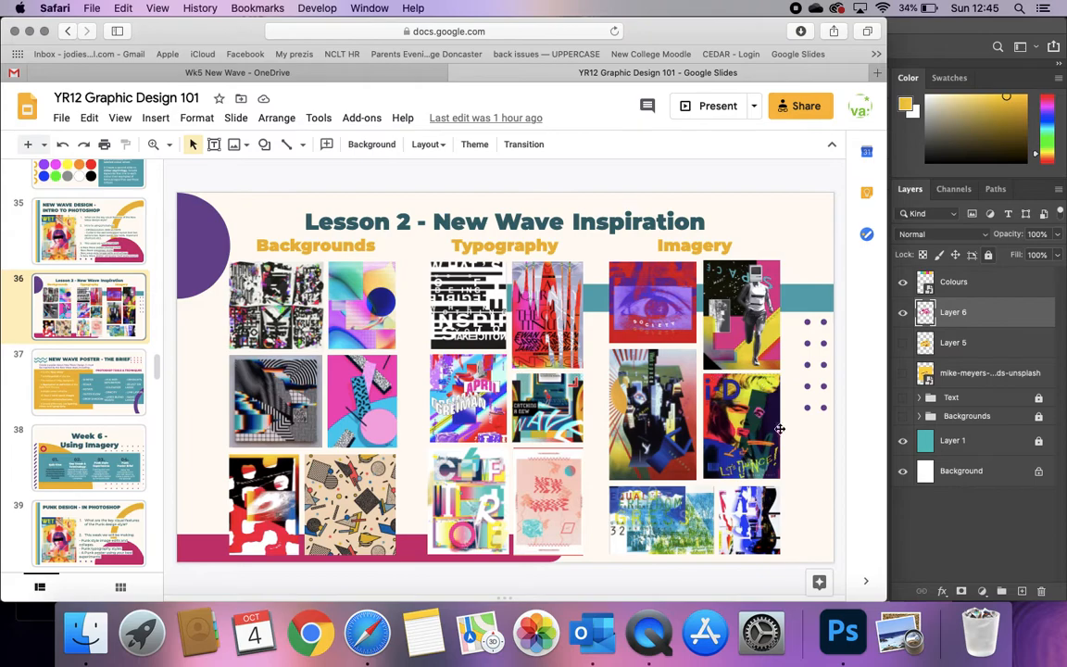
{"action": "left_click", "coordinate": [891, 556]}
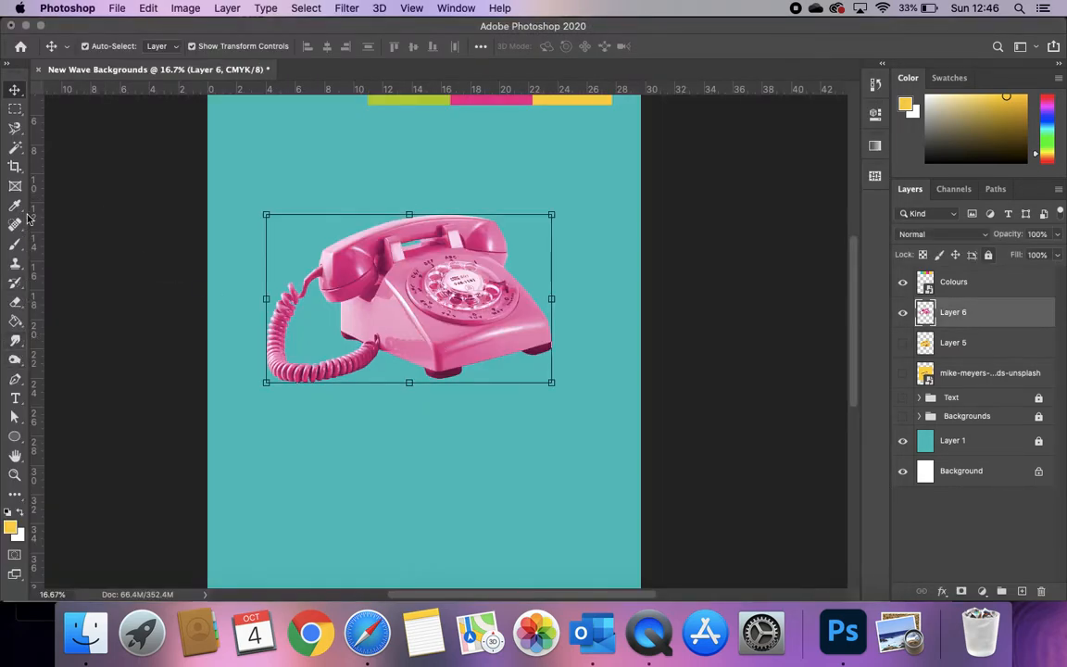
- Outline the pink telephone's handset with the Polygonal Lasso, following its lower edge around the cradle prongs and looping loosely above it
{"action": "left_click", "coordinate": [17, 132]}
{"action": "right_click", "coordinate": [17, 133]}
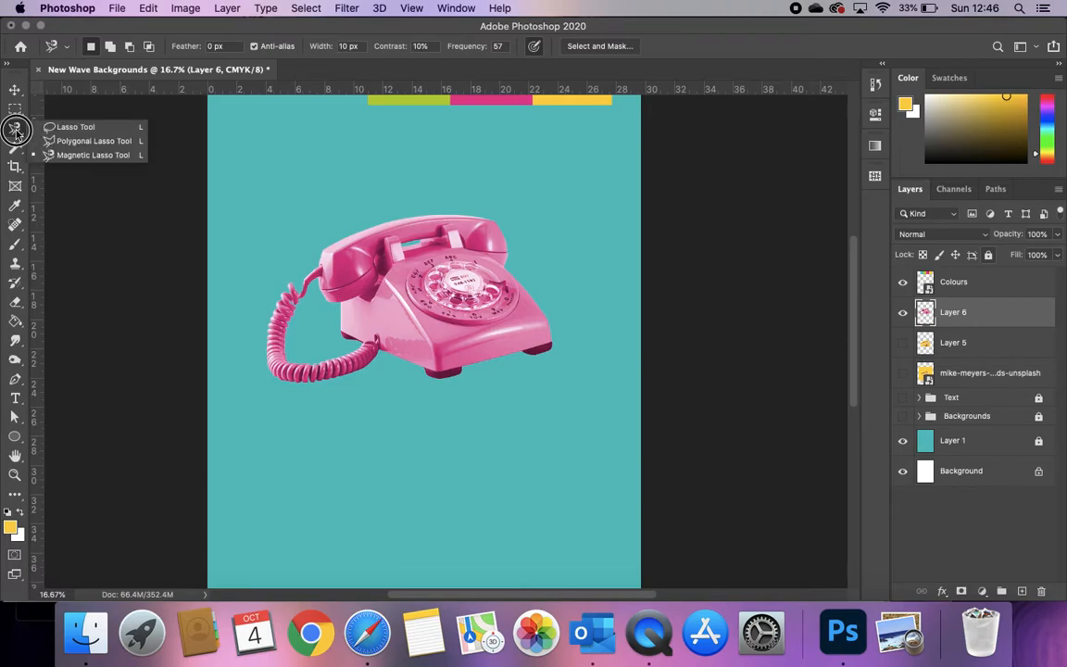
{"action": "left_click", "coordinate": [69, 138]}
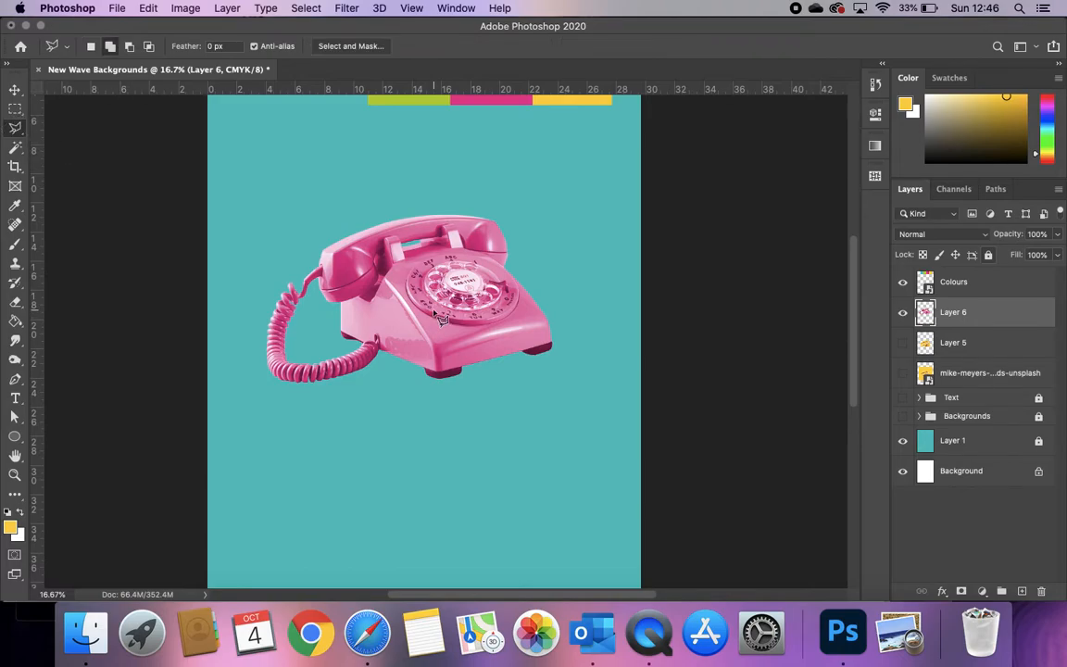
{"action": "scroll", "coordinate": [441, 317], "scroll_direction": "up", "scroll_amount": 3}
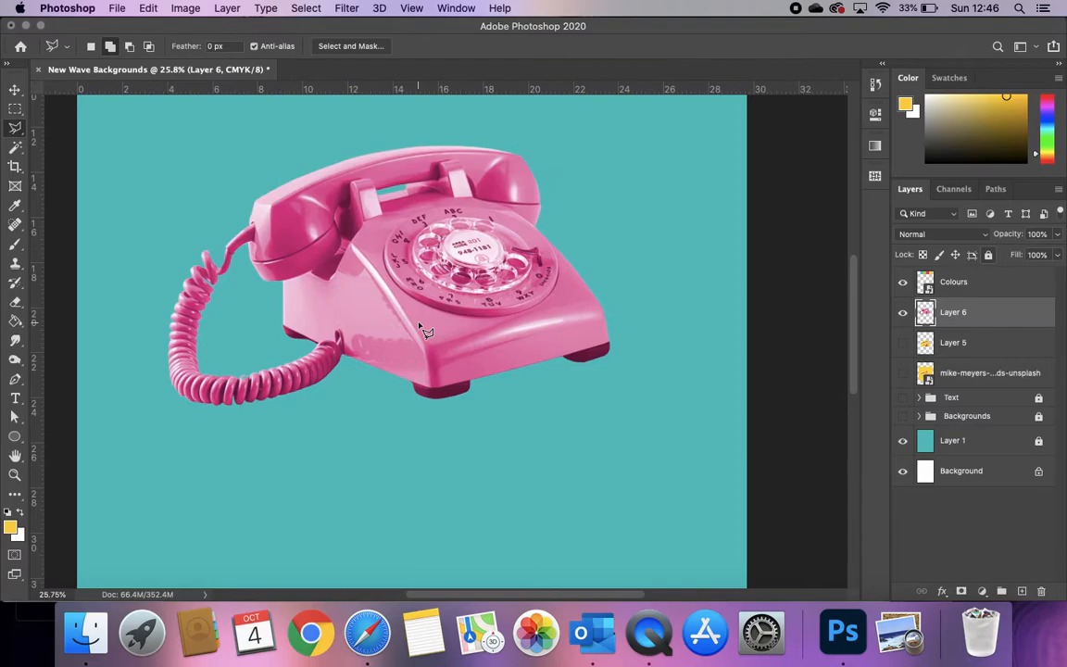
{"action": "scroll", "coordinate": [347, 367], "scroll_direction": "up", "scroll_amount": 1}
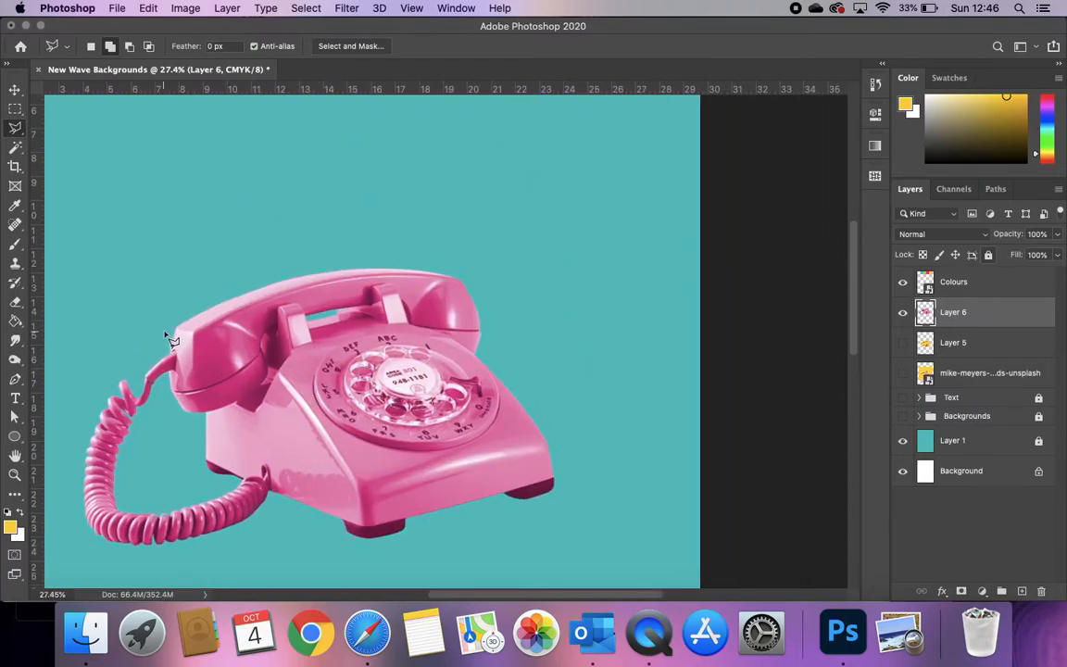
{"action": "left_click", "coordinate": [126, 348]}
{"action": "left_click", "coordinate": [163, 404]}
{"action": "left_click", "coordinate": [191, 414]}
{"action": "left_click", "coordinate": [242, 396]}
{"action": "left_click", "coordinate": [269, 389]}
{"action": "left_click", "coordinate": [270, 353]}
{"action": "left_click", "coordinate": [276, 310]}
{"action": "left_click", "coordinate": [306, 316]}
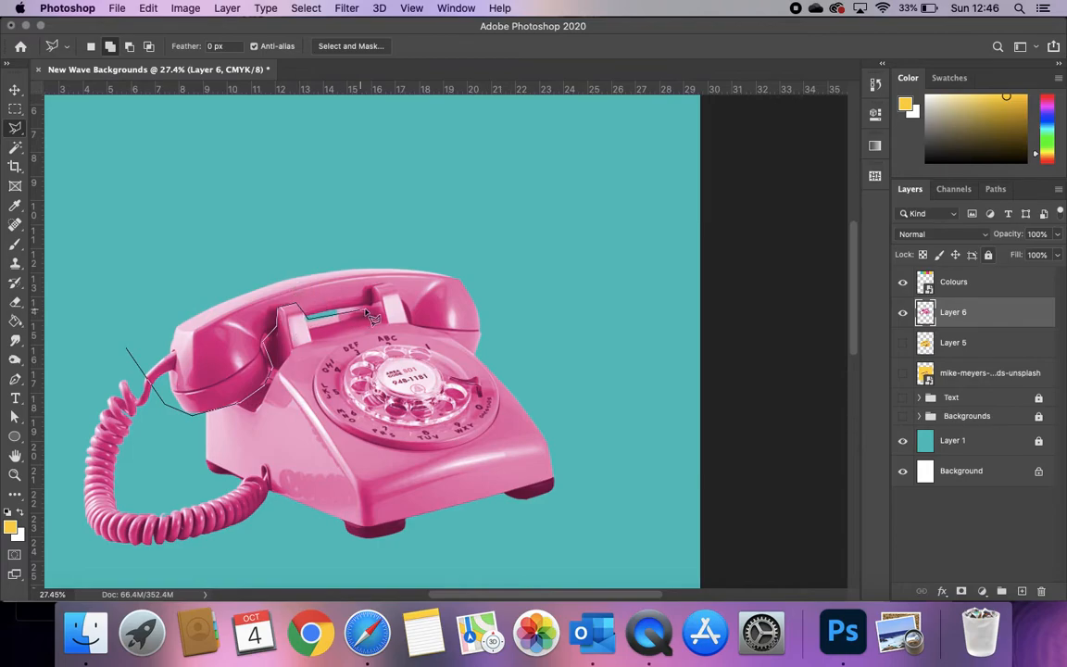
{"action": "left_click", "coordinate": [366, 302]}
{"action": "left_click", "coordinate": [375, 287]}
{"action": "left_click", "coordinate": [405, 318]}
{"action": "left_click", "coordinate": [453, 238]}
{"action": "left_click", "coordinate": [141, 264]}
{"action": "left_click", "coordinate": [128, 350]}
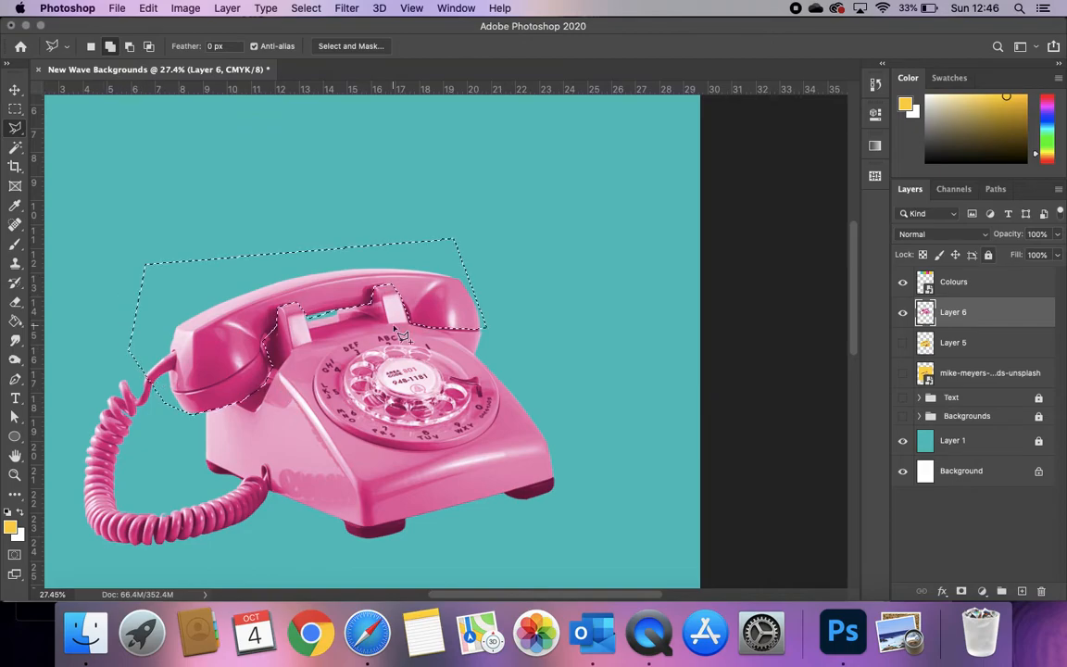
- Copy the selected handset onto its own layer and test moving it with the Move tool
{"action": "key", "text": "super+j"}
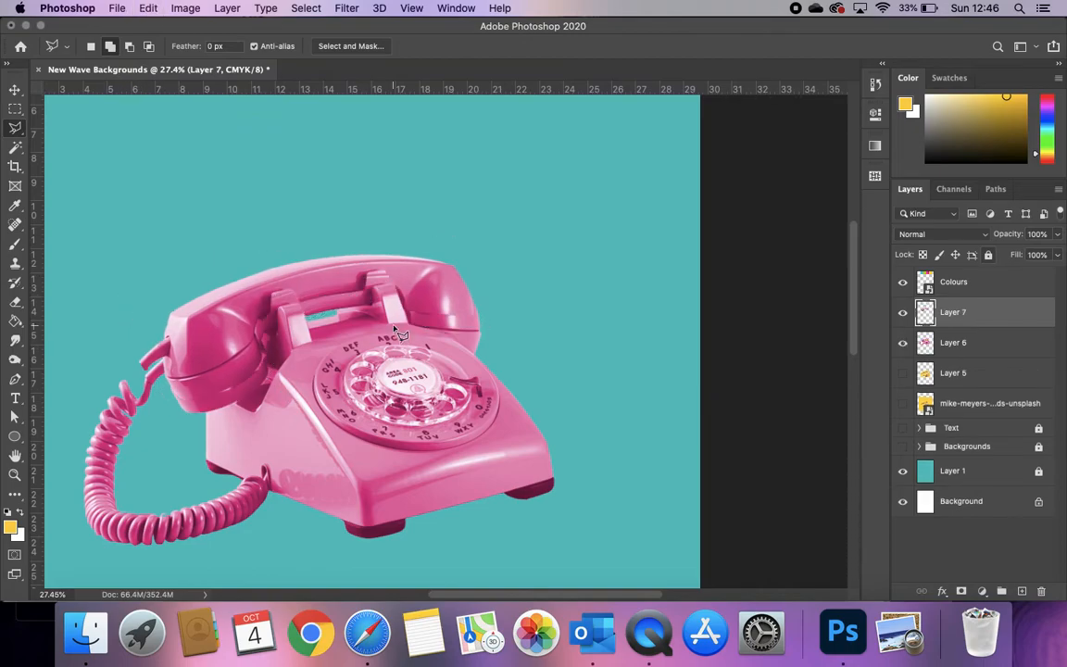
{"action": "left_click", "coordinate": [15, 90]}
{"action": "left_click_drag", "start_coordinate": [230, 307], "coordinate": [212, 289]}
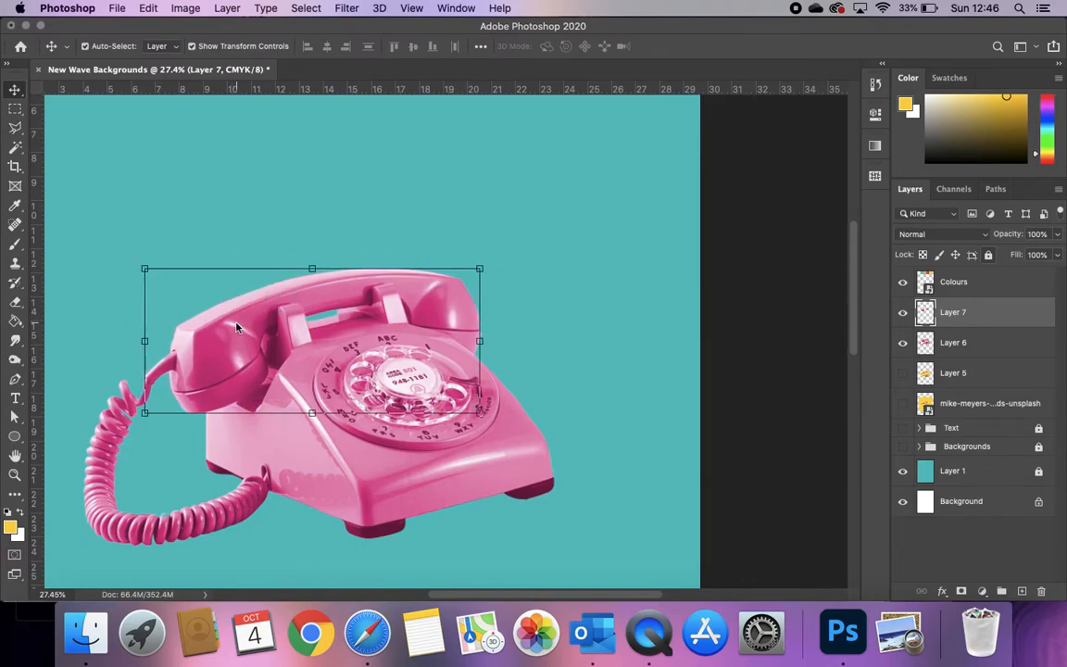
- Colorize the handset layer green with Hue/Saturation at hue 119, saturation 69 and lightness +13, apply it and deselect the layer
{"action": "left_click", "coordinate": [186, 8]}
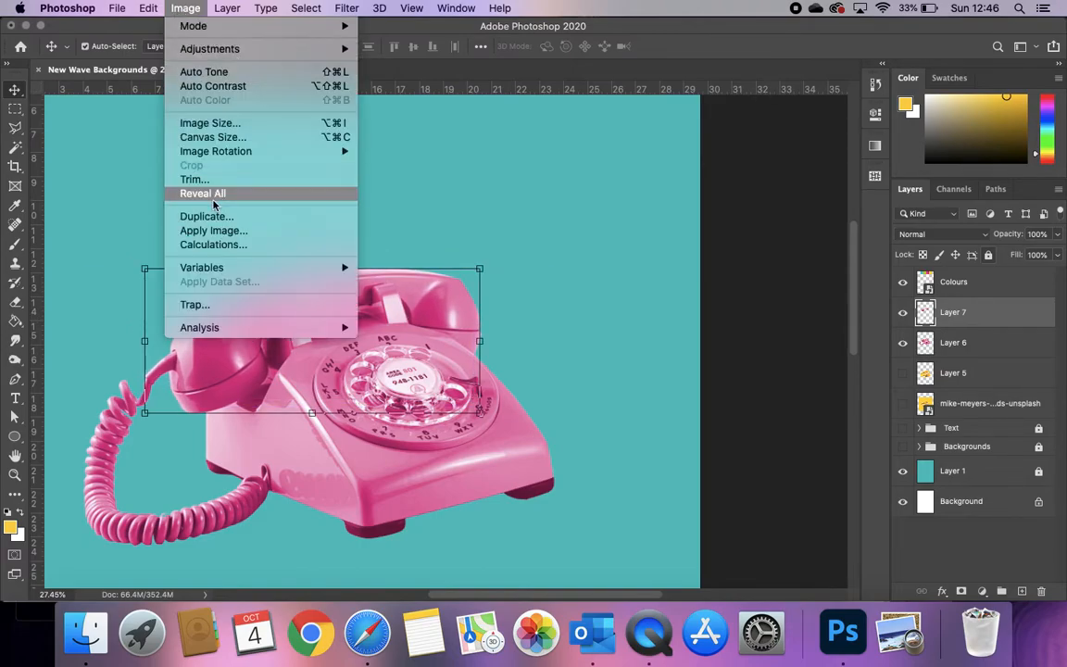
{"action": "mouse_move", "coordinate": [272, 47]}
{"action": "left_click", "coordinate": [439, 127]}
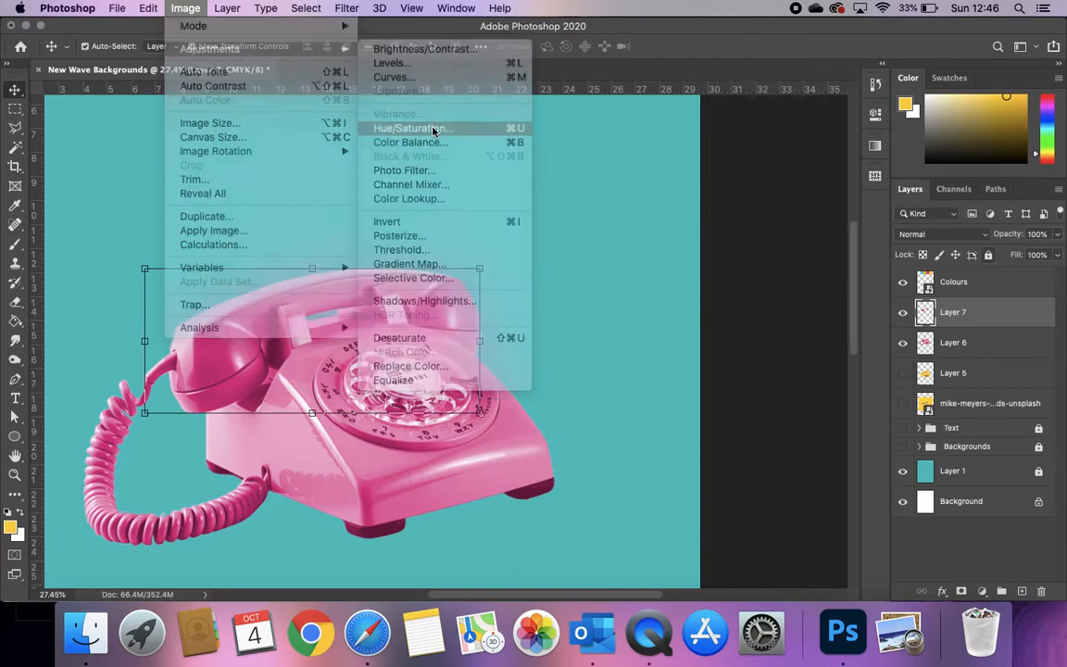
{"action": "left_click_drag", "start_coordinate": [706, 197], "coordinate": [679, 194]}
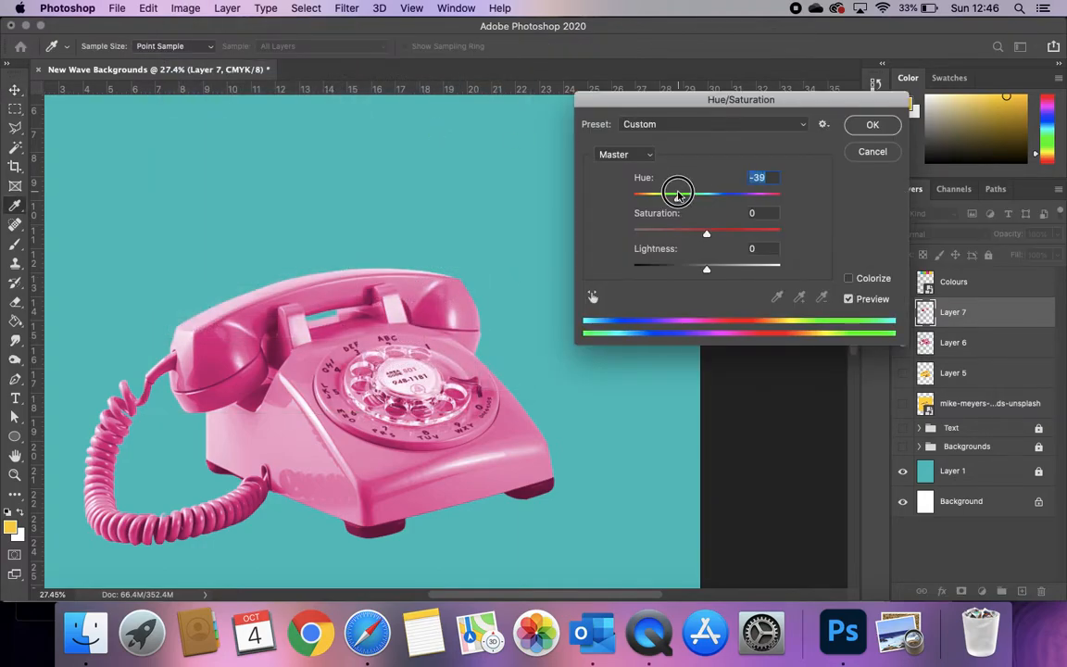
{"action": "left_click", "coordinate": [859, 280]}
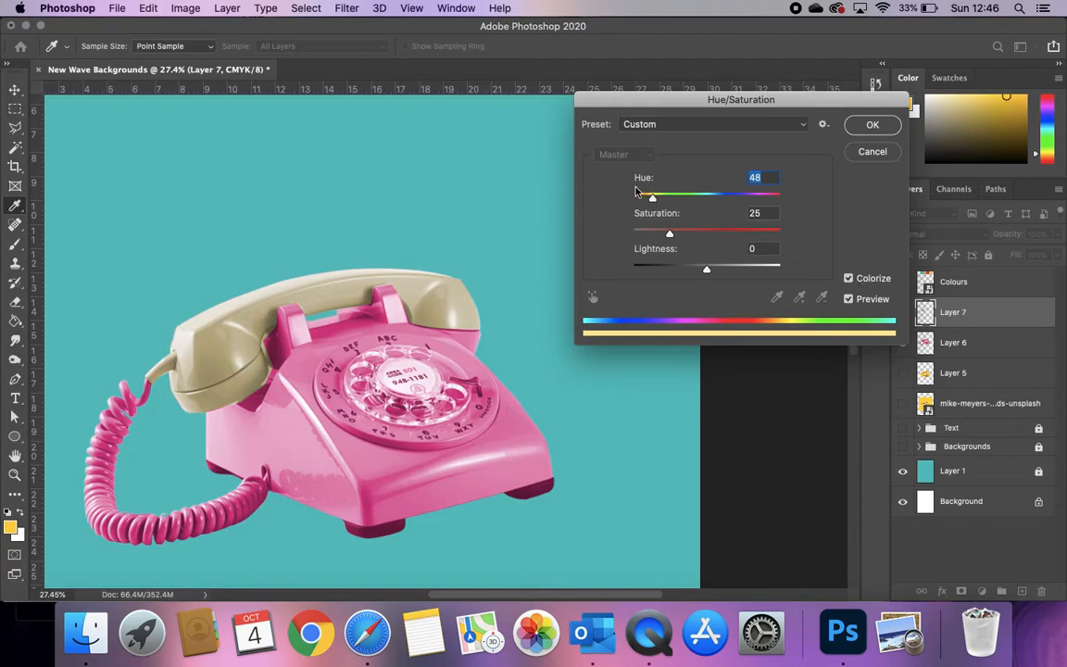
{"action": "left_click_drag", "start_coordinate": [639, 195], "coordinate": [734, 233]}
{"action": "left_click", "coordinate": [681, 195]}
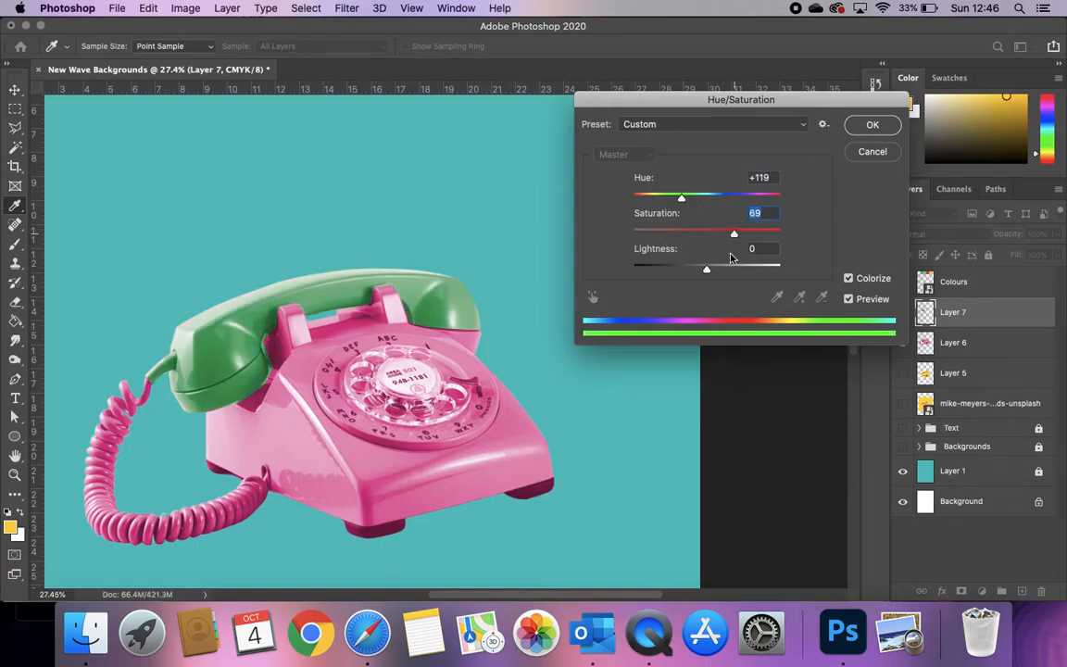
{"action": "mouse_move", "coordinate": [706, 269]}
{"action": "left_mouse_down"}
{"action": "mouse_move", "coordinate": [729, 267]}
{"action": "mouse_move", "coordinate": [715, 271]}
{"action": "left_mouse_up"}
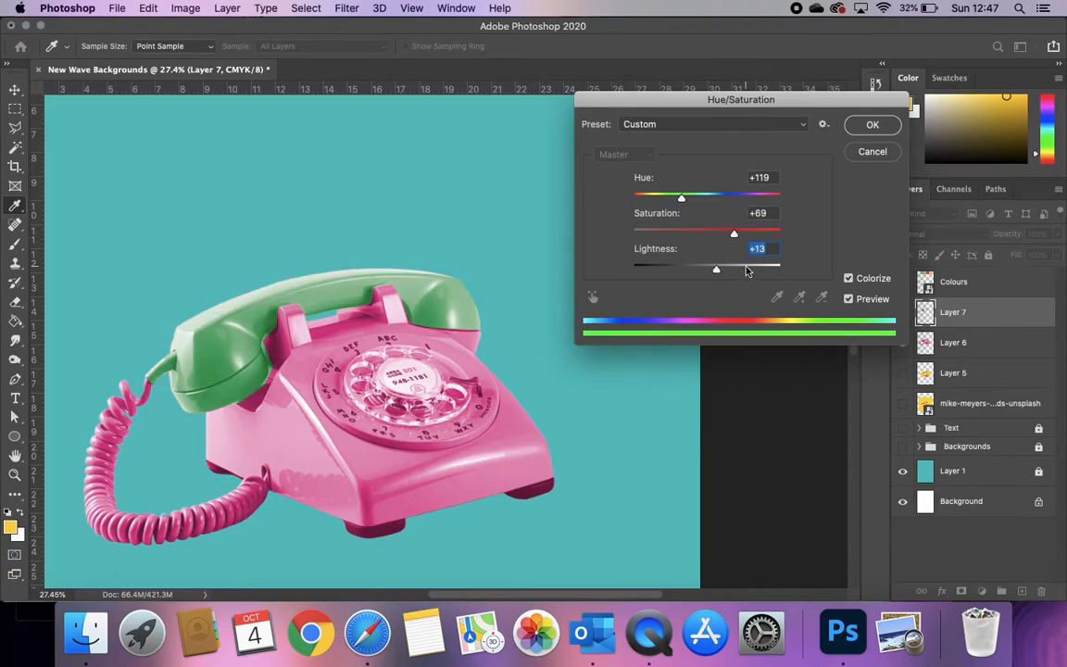
{"action": "left_click", "coordinate": [875, 123]}
{"action": "key", "text": "v"}
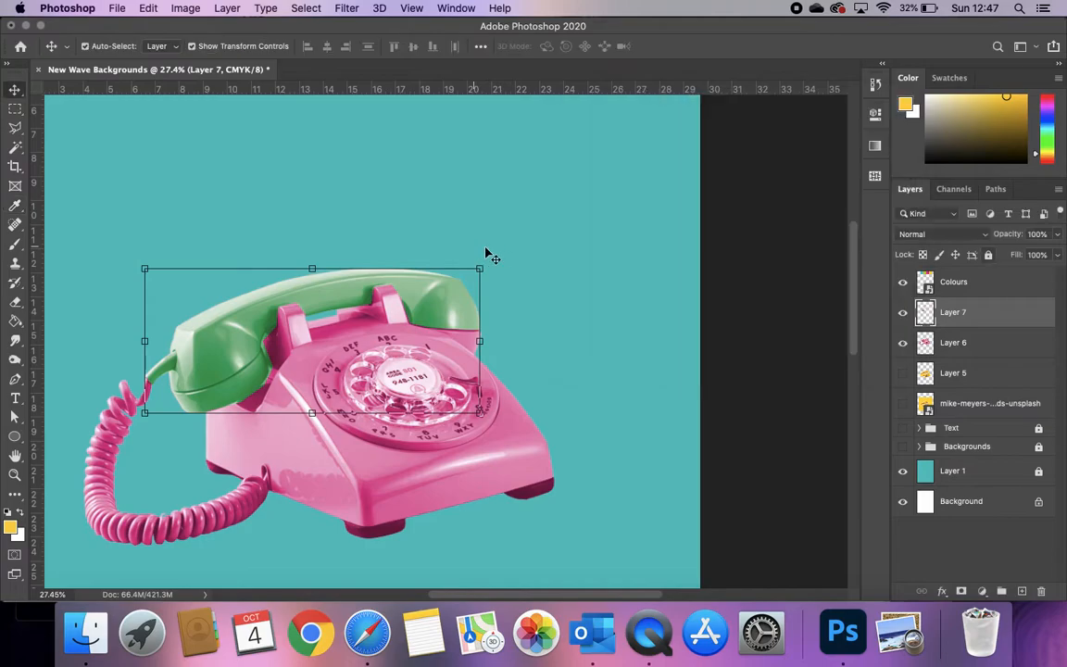
{"action": "left_click", "coordinate": [660, 309]}
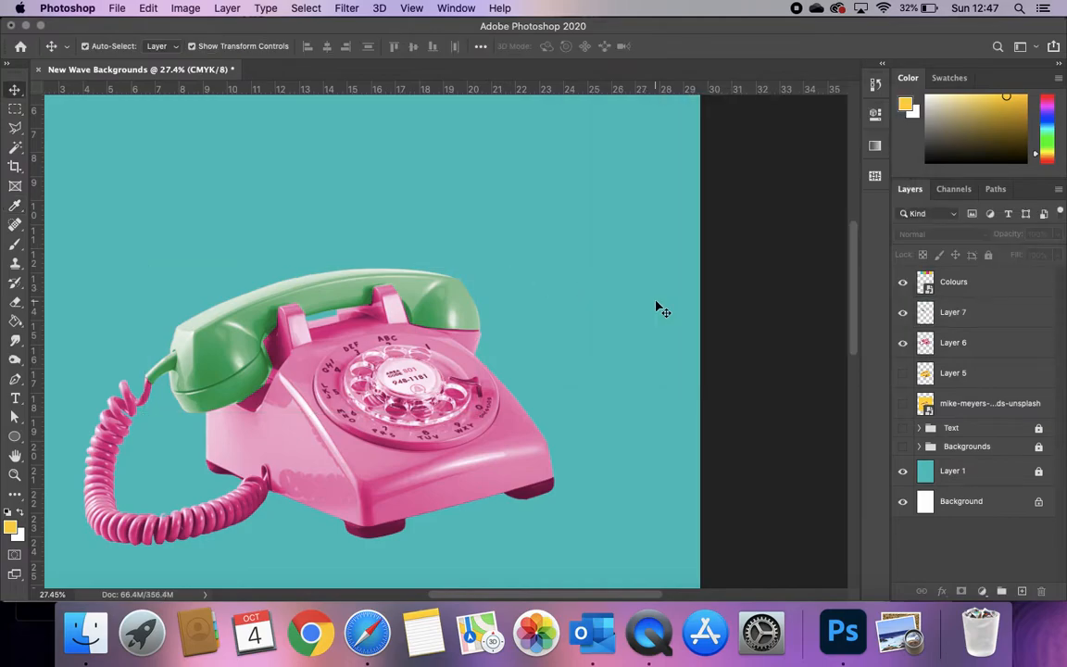
- Hide Layer 6 and Layer 7, show Layer 5 and nudge the yellow telephone cutout slightly
{"action": "left_click", "coordinate": [903, 342]}
{"action": "left_click", "coordinate": [903, 312]}
{"action": "left_click", "coordinate": [903, 373]}
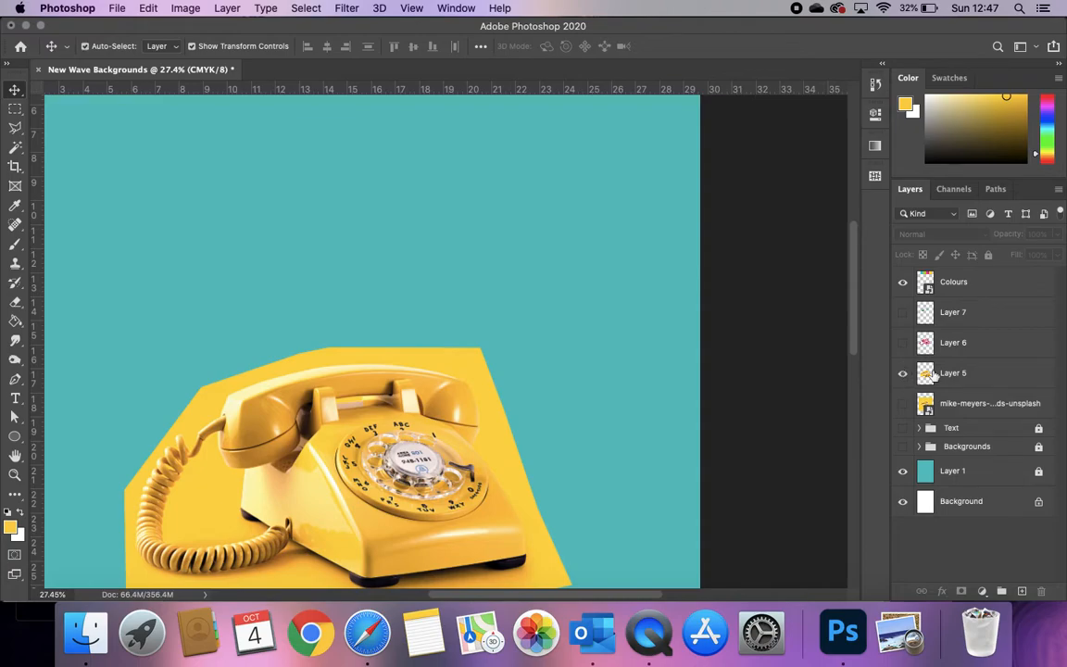
{"action": "left_click", "coordinate": [934, 373]}
{"action": "key", "text": "shift+Up"}
{"action": "key", "text": "shift+Up"}
{"action": "key", "text": "shift+Up"}
{"action": "key", "text": "shift+Up"}
{"action": "key", "text": "shift+Up"}
{"action": "key", "text": "shift+Up"}
{"action": "key", "text": "shift+Up"}
{"action": "key", "text": "shift+Up"}
{"action": "key", "text": "shift+Up"}
{"action": "key", "text": "shift+Up"}
{"action": "key", "text": "shift+Up"}
{"action": "key", "text": "shift+Up"}
{"action": "key", "text": "shift+Up"}
{"action": "key", "text": "shift+Up"}
{"action": "key", "text": "shift+Up"}
{"action": "key", "text": "shift+Up"}
{"action": "key", "text": "shift+Up"}
{"action": "key", "text": "shift+Up"}
{"action": "key", "text": "shift+Up"}
{"action": "key", "text": "shift+Up"}
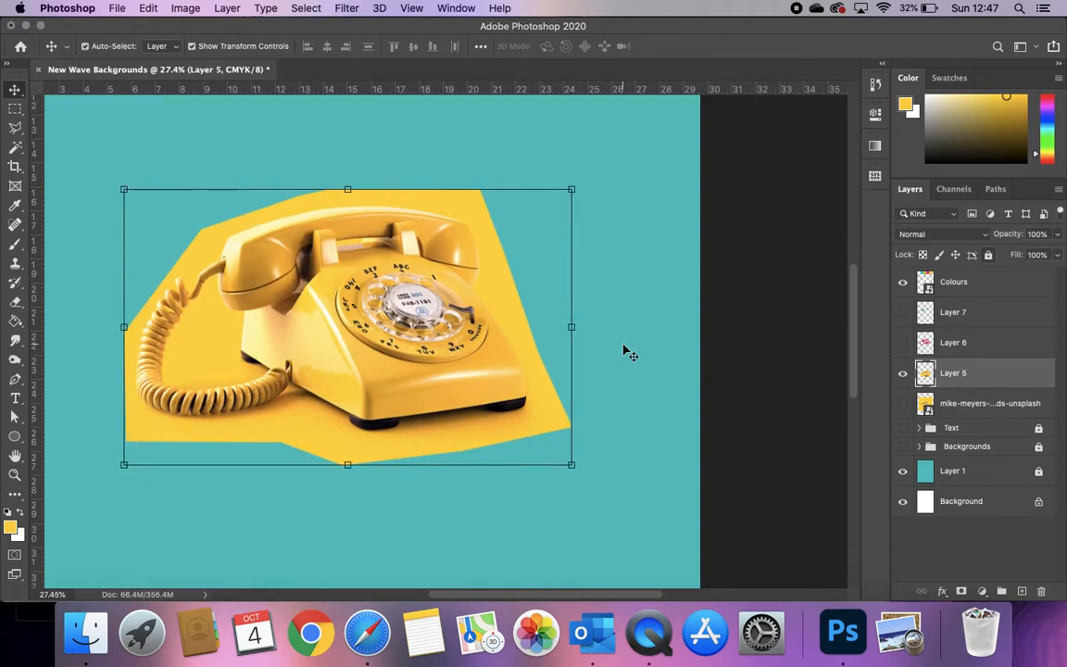
{"action": "mouse_move", "coordinate": [389, 332]}
{"action": "left_mouse_down"}
{"action": "mouse_move", "coordinate": [458, 319]}
{"action": "mouse_move", "coordinate": [384, 332]}
{"action": "left_mouse_up"}
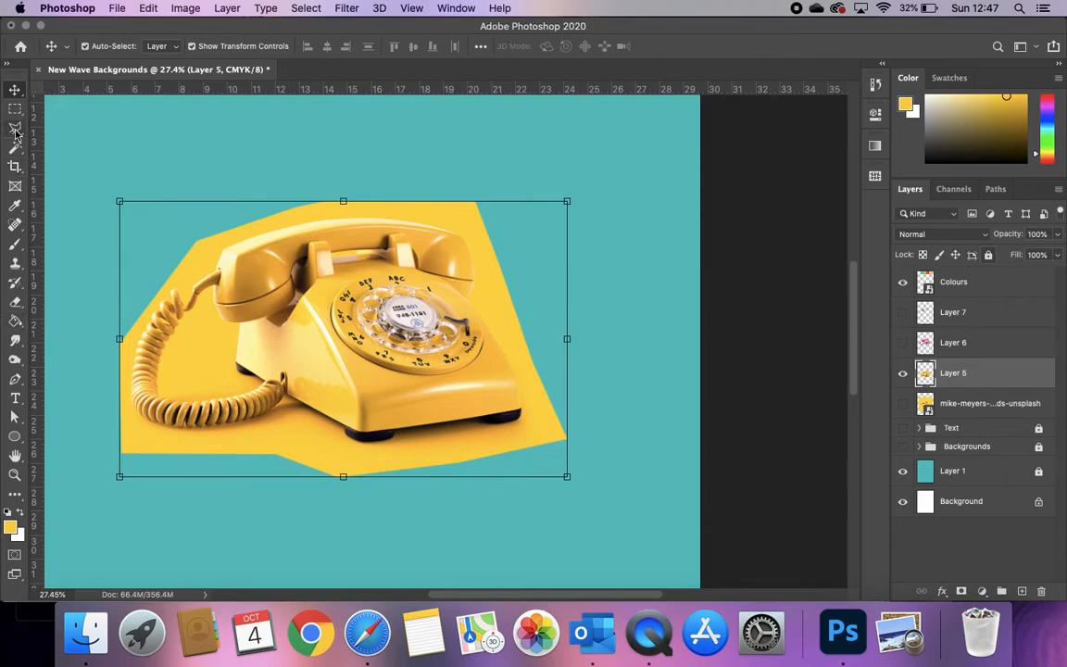
- Select the yellow telephone cutout's shape by picking the empty area around it with the Magic Wand and inverting the selection
{"action": "left_click", "coordinate": [17, 320]}
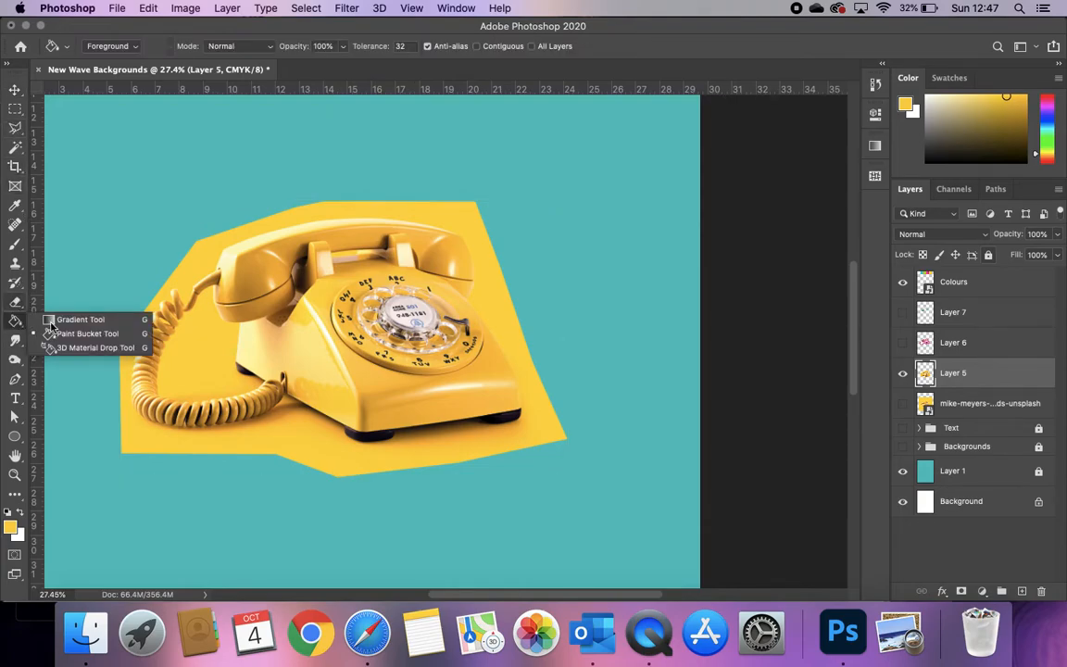
{"action": "left_click", "coordinate": [59, 319]}
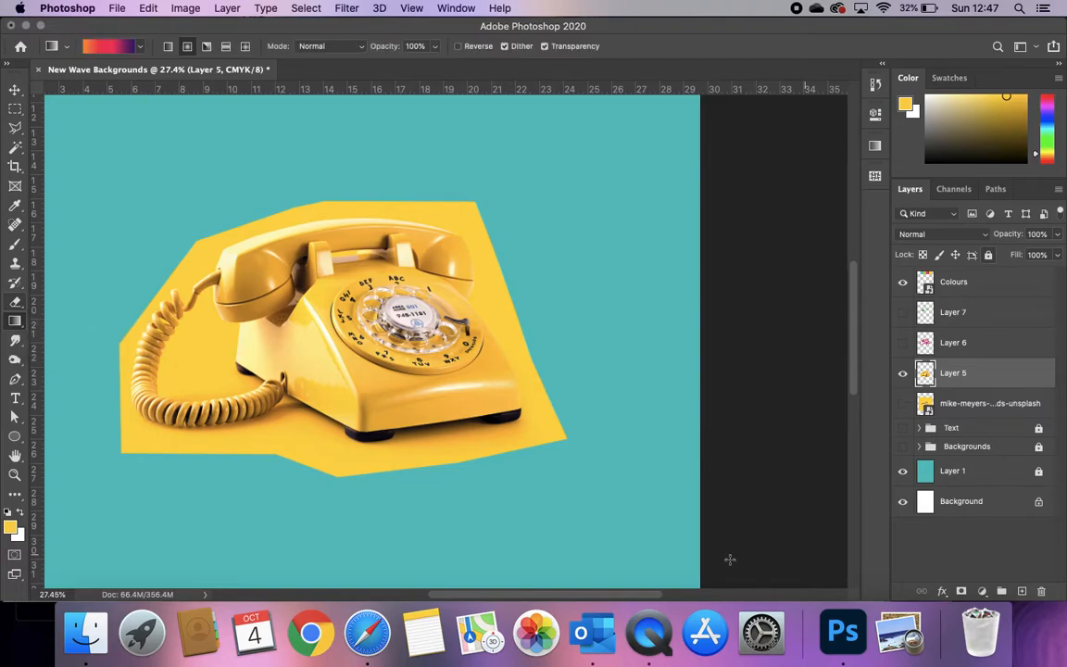
{"action": "left_click", "coordinate": [15, 147]}
{"action": "left_click", "coordinate": [184, 213]}
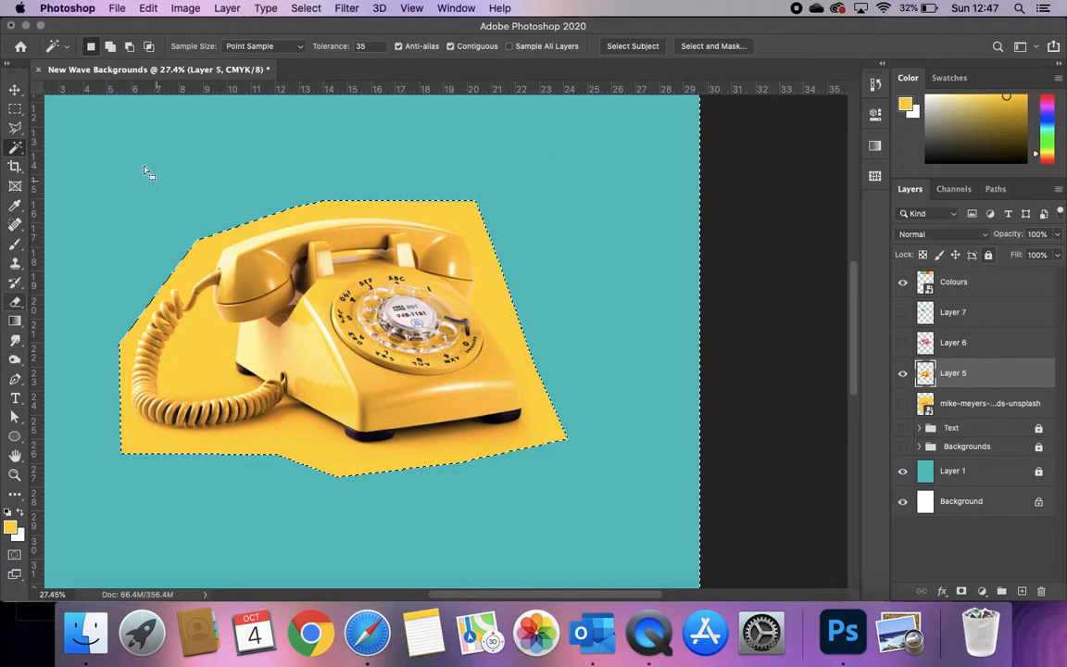
{"action": "left_click", "coordinate": [301, 9]}
{"action": "left_click", "coordinate": [279, 61]}
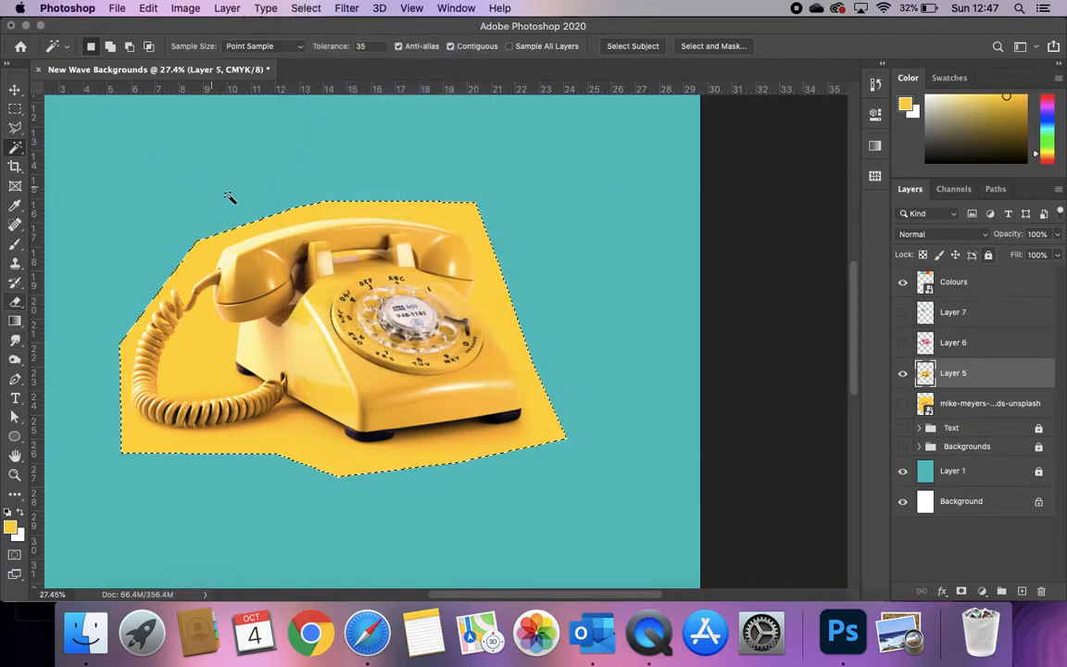
- Add a new layer above Layer 5 and choose the yellow-to-magenta preset for the Gradient tool
{"action": "left_click", "coordinate": [15, 320]}
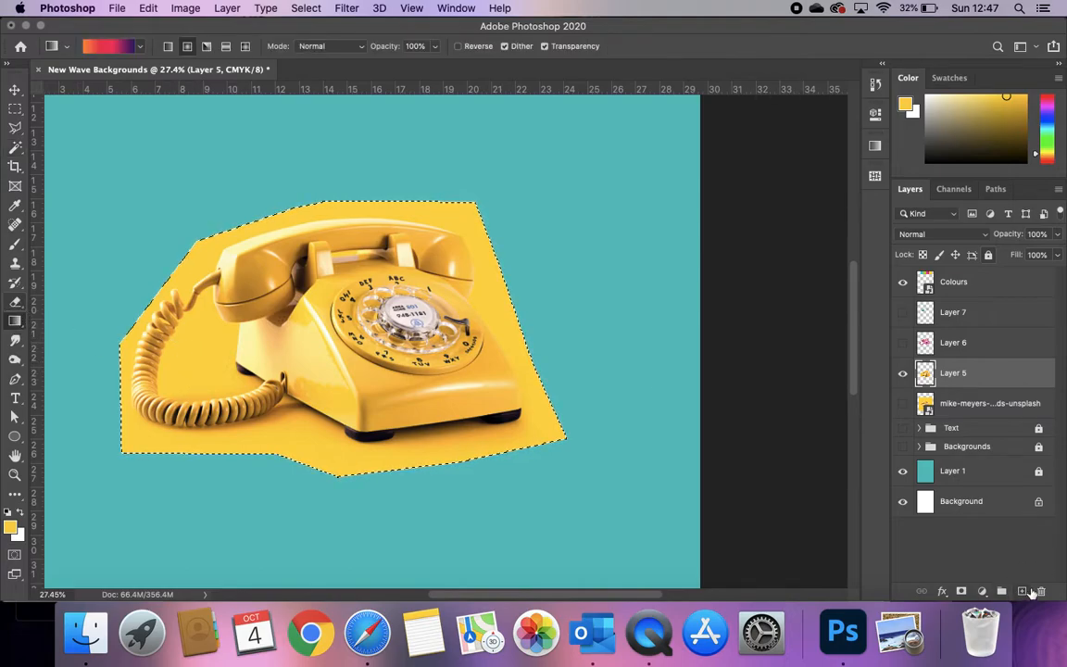
{"action": "left_click", "coordinate": [1025, 591]}
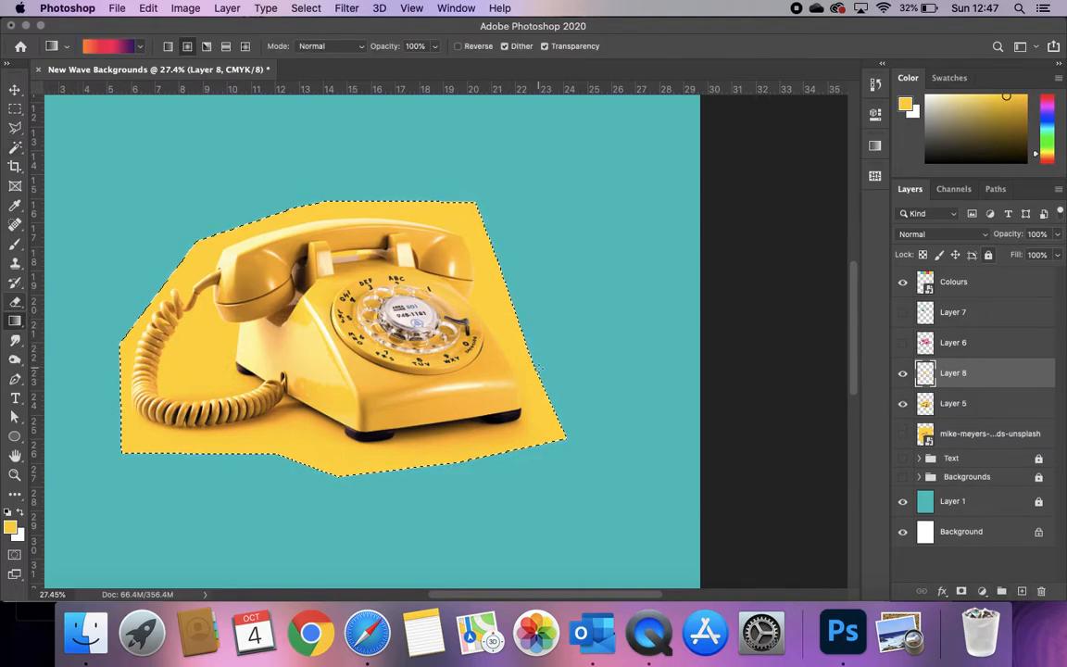
{"action": "left_click", "coordinate": [121, 47]}
{"action": "scroll", "coordinate": [191, 213], "scroll_direction": "down", "scroll_amount": 2}
{"action": "left_click", "coordinate": [162, 205]}
{"action": "scroll", "coordinate": [258, 200], "scroll_direction": "down", "scroll_amount": 3}
{"action": "scroll", "coordinate": [258, 200], "scroll_direction": "up", "scroll_amount": 2}
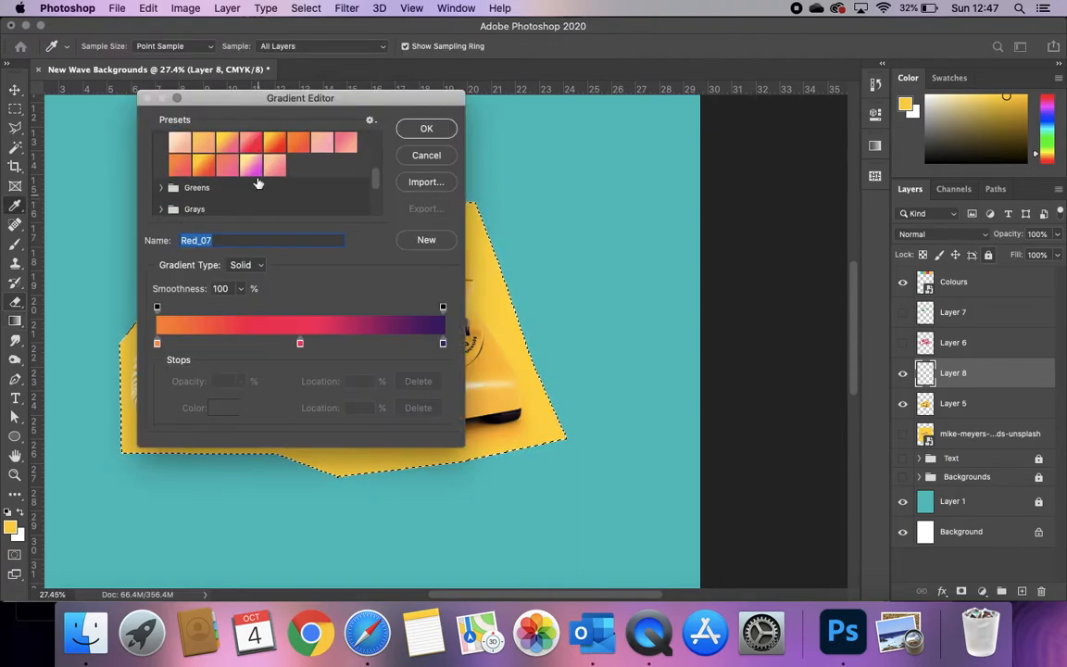
{"action": "left_click", "coordinate": [227, 151]}
{"action": "left_click", "coordinate": [426, 128]}
- Fill the selection with the radial gradient, trying different centres and finishing with the yellow glow near the shape's upper middle
{"action": "left_click_drag", "start_coordinate": [220, 269], "coordinate": [475, 402]}
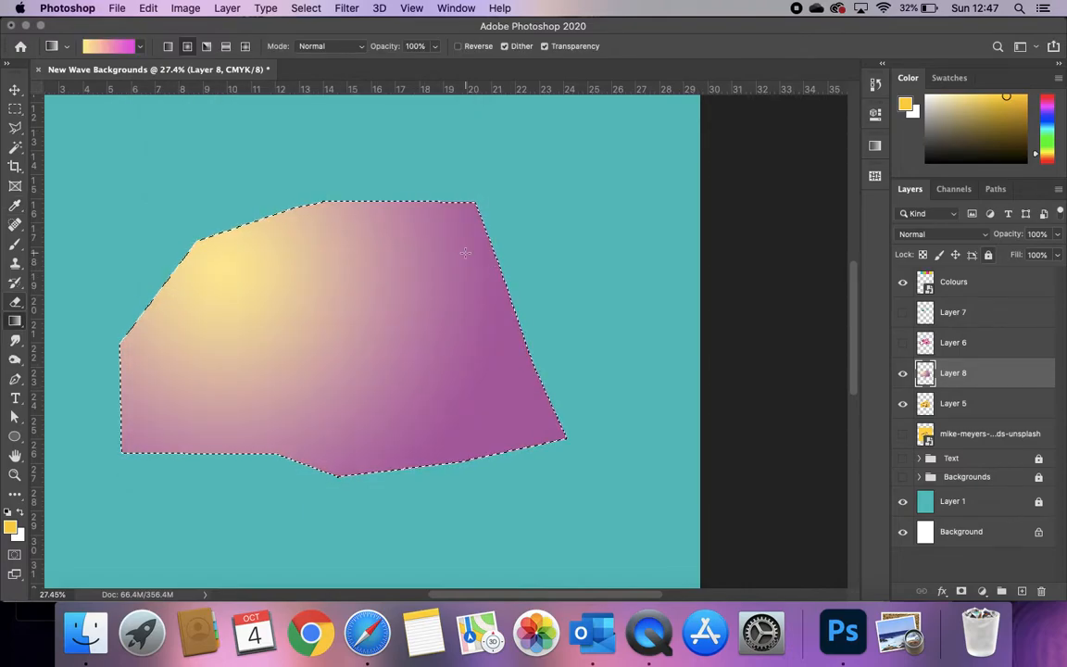
{"action": "left_click_drag", "start_coordinate": [222, 412], "coordinate": [222, 411]}
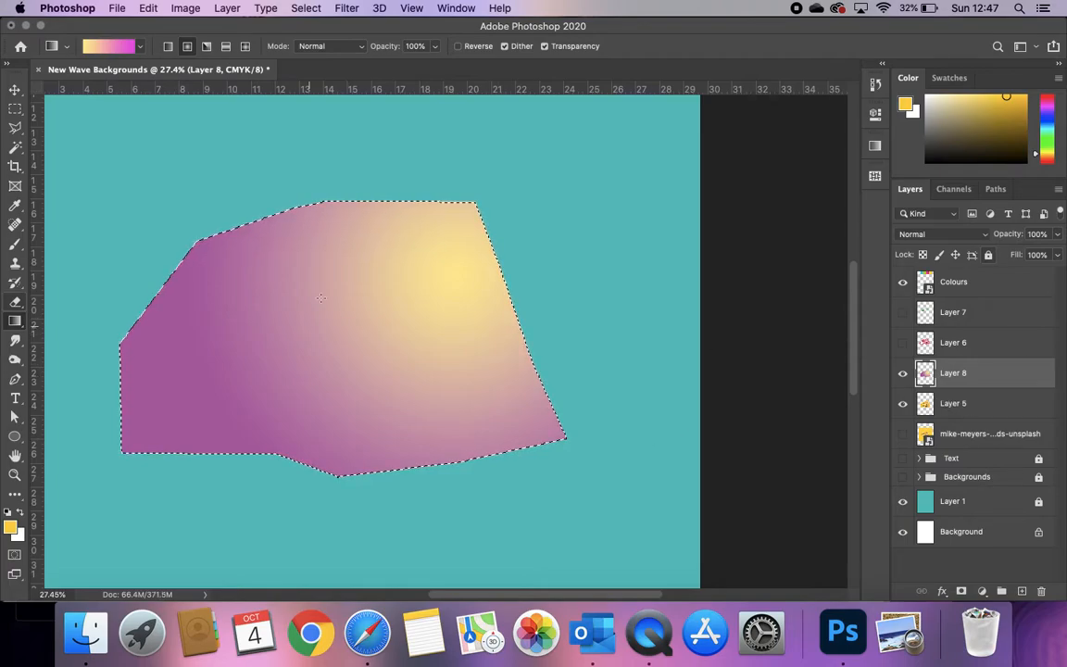
{"action": "left_click_drag", "start_coordinate": [204, 439], "coordinate": [204, 439]}
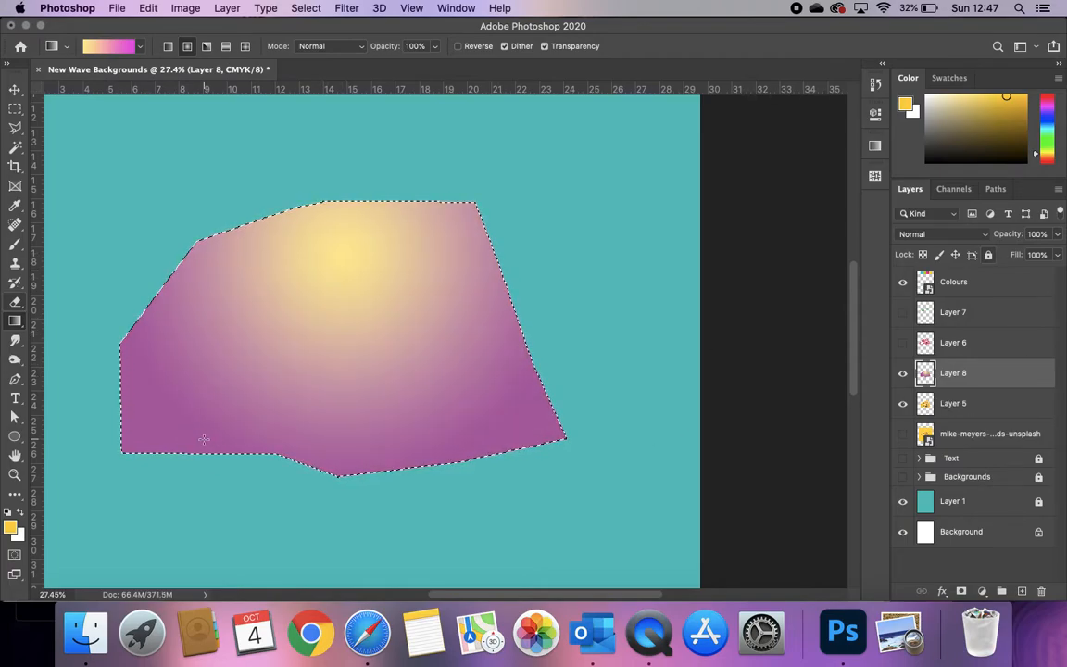
- Set the gradient layer's blend mode to Lighter Color over the yellow telephone
{"action": "left_click", "coordinate": [934, 242]}
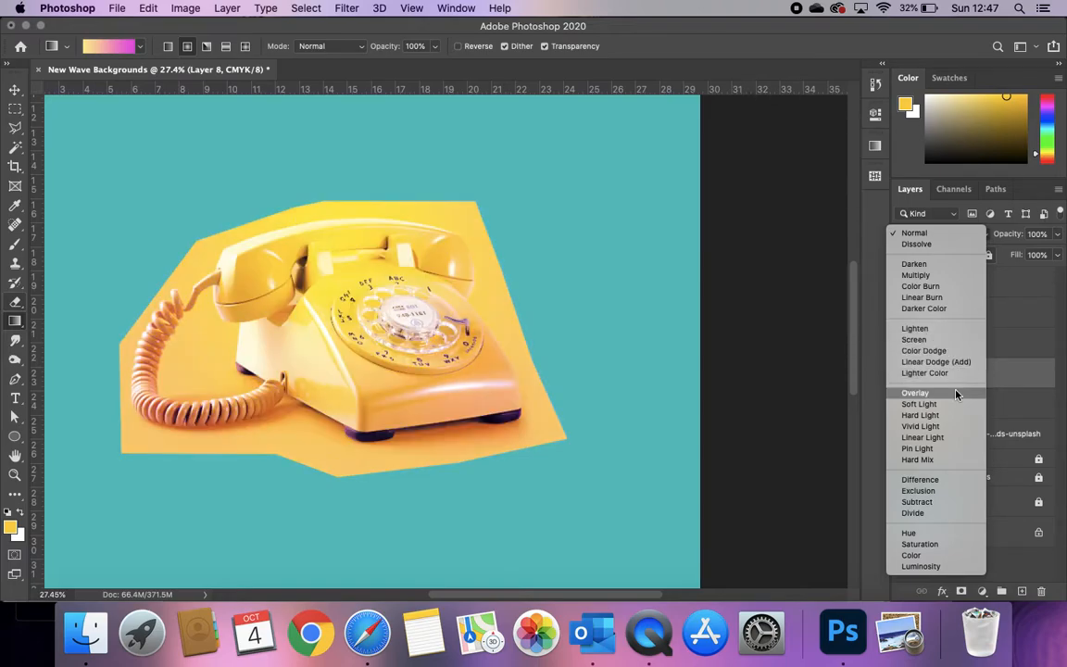
{"action": "left_click", "coordinate": [927, 374]}
{"action": "key", "text": "super+minus"}
{"action": "key", "text": "super+minus"}
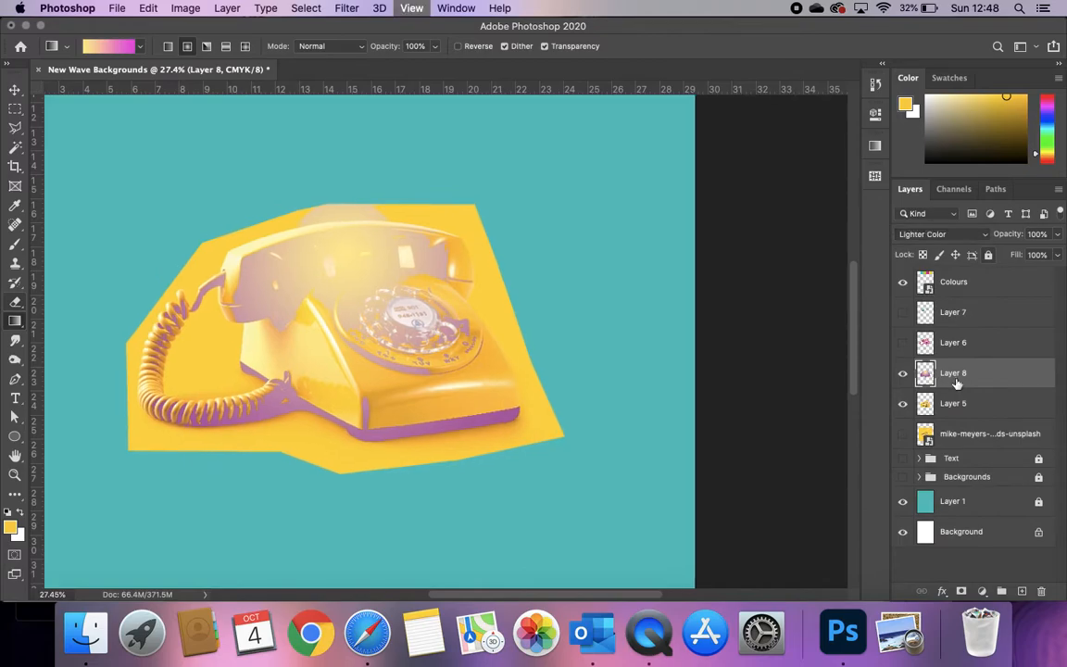
- Try a lower opacity on the gradient layer and bring it back to 100%
{"action": "left_click", "coordinate": [1058, 237]}
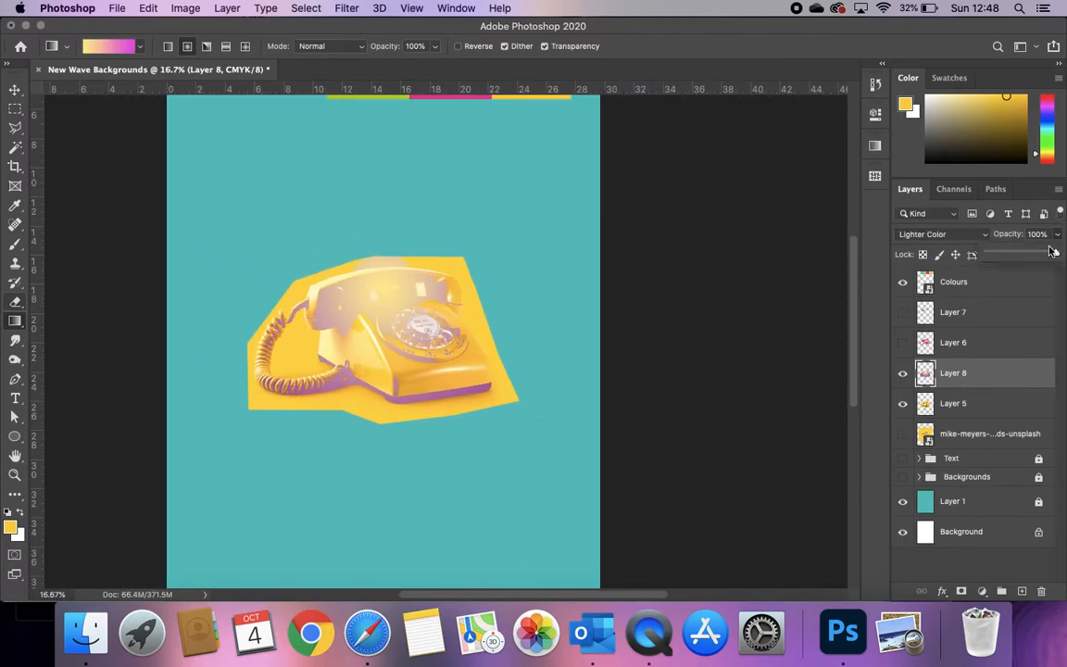
{"action": "left_click", "coordinate": [1042, 253]}
{"action": "left_click_drag", "start_coordinate": [1042, 254], "coordinate": [1058, 255]}
- Set the gradient layer's blend mode to Pin Light and link it with Layer 5, the yellow telephone
{"action": "left_click", "coordinate": [937, 235]}
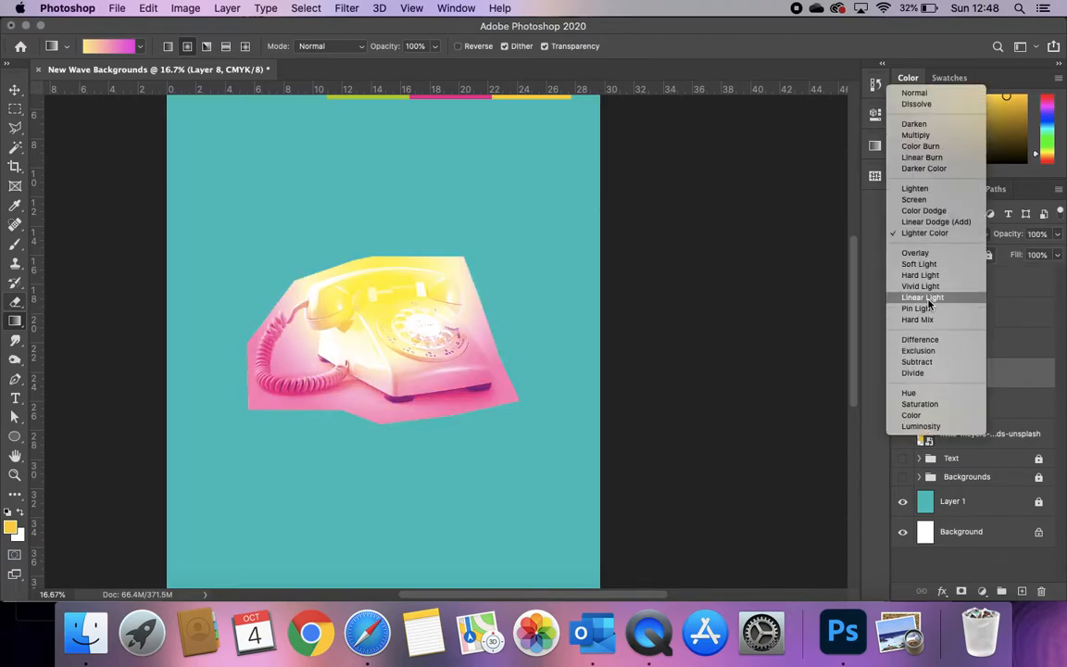
{"action": "left_click", "coordinate": [927, 308]}
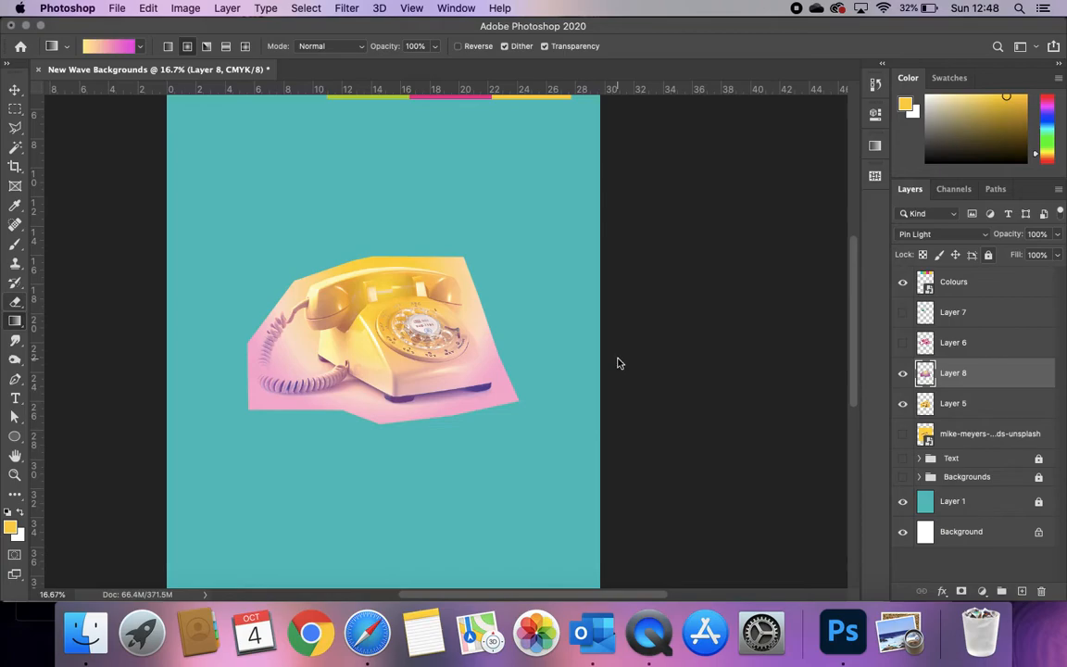
{"action": "left_click", "coordinate": [1007, 407], "text": "shift"}
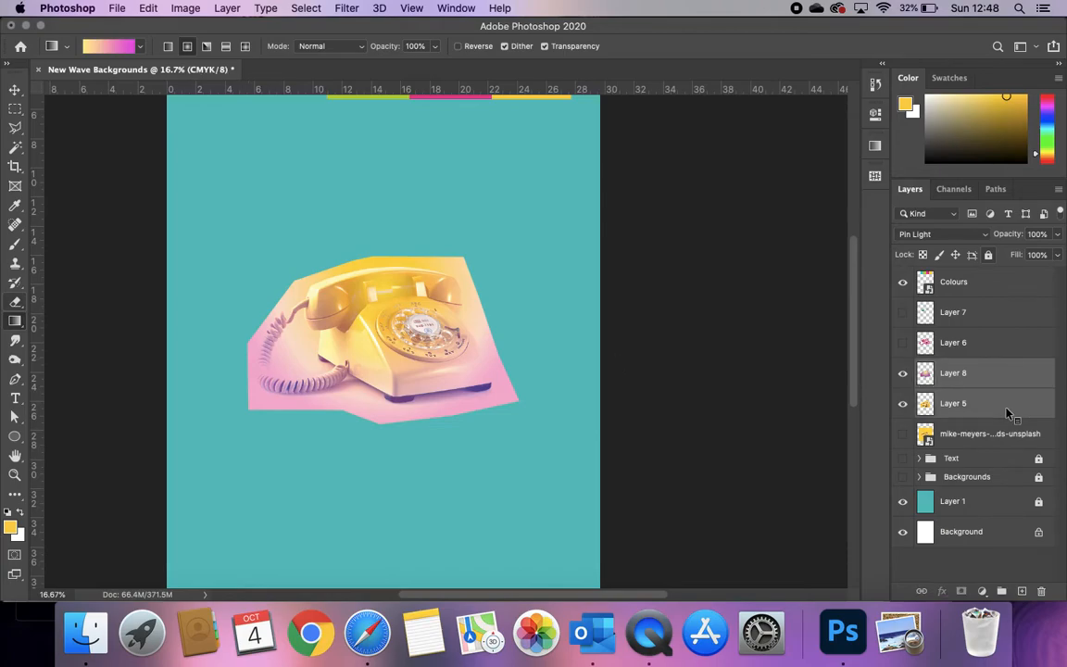
{"action": "right_click", "coordinate": [1007, 413]}
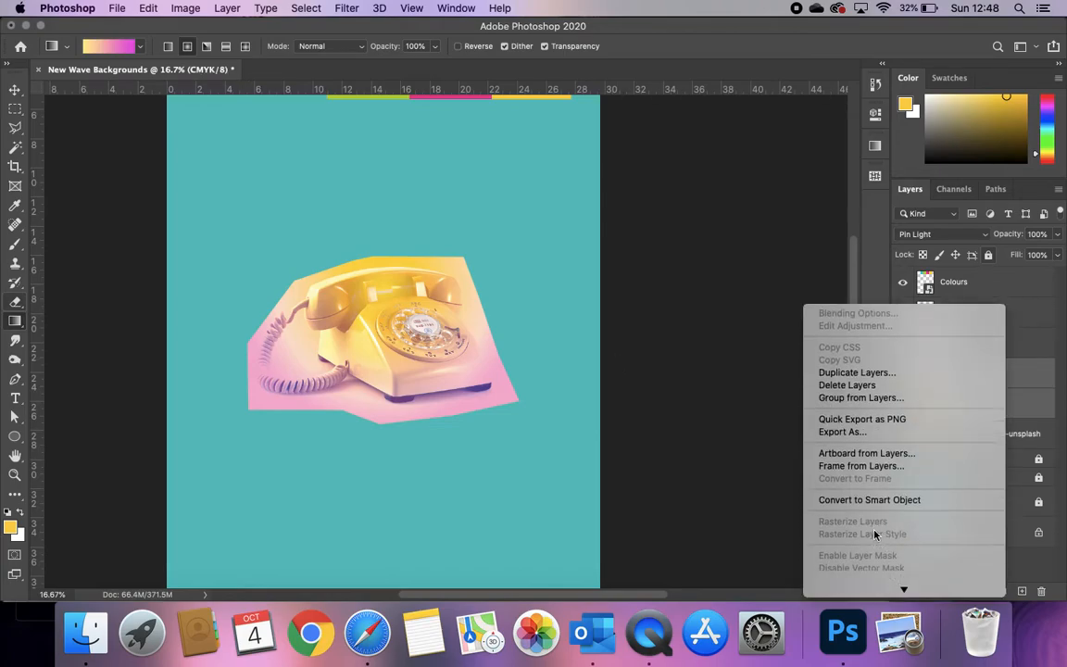
{"action": "left_click", "coordinate": [834, 446]}
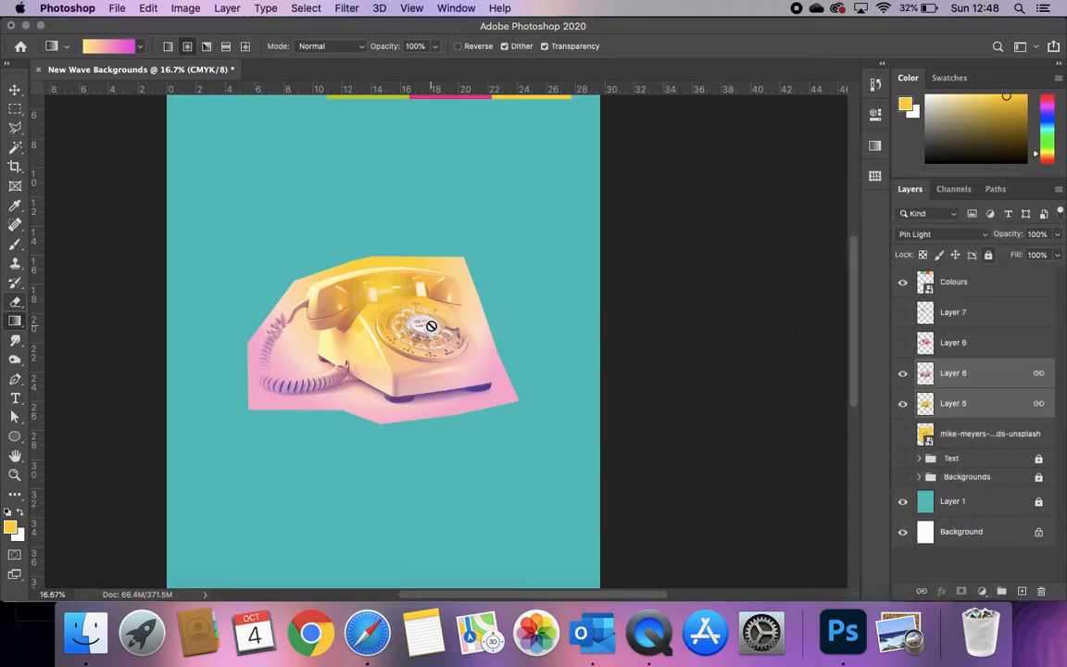
- Try moving the linked telephone and gradient layers together, and undo the move
{"action": "key", "text": "v"}
{"action": "left_click_drag", "start_coordinate": [383, 357], "coordinate": [324, 242]}
{"action": "key", "text": "super+z"}
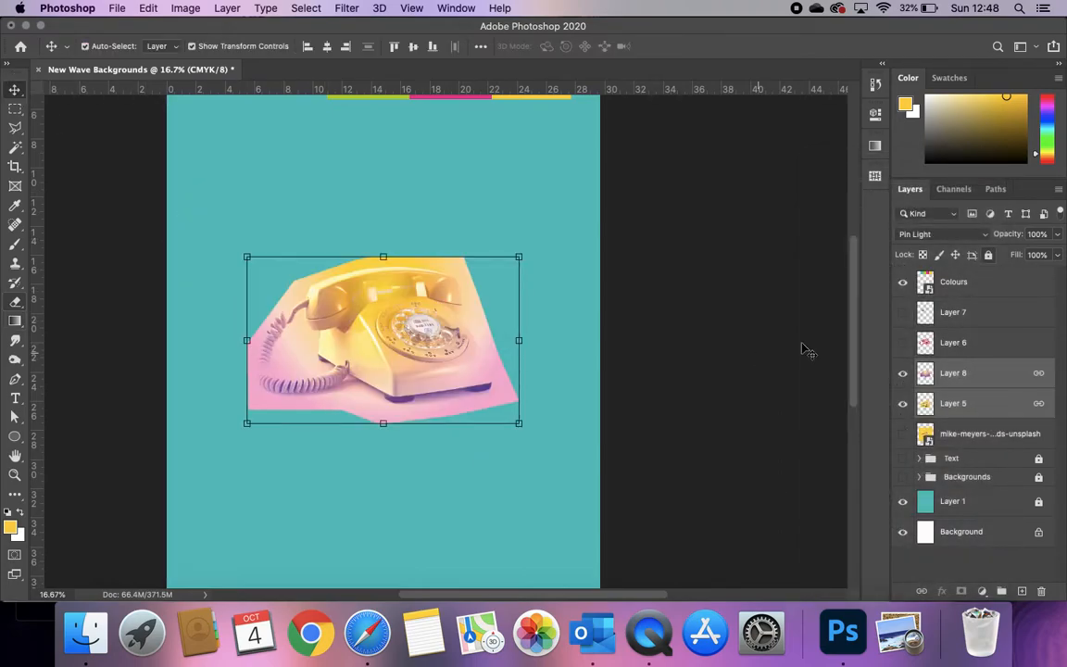
- Show Layer 6 and separate the telephones, with the pink one at the poster's right edge and the linked yellow one below it
{"action": "left_click", "coordinate": [903, 343]}
{"action": "left_click", "coordinate": [468, 209]}
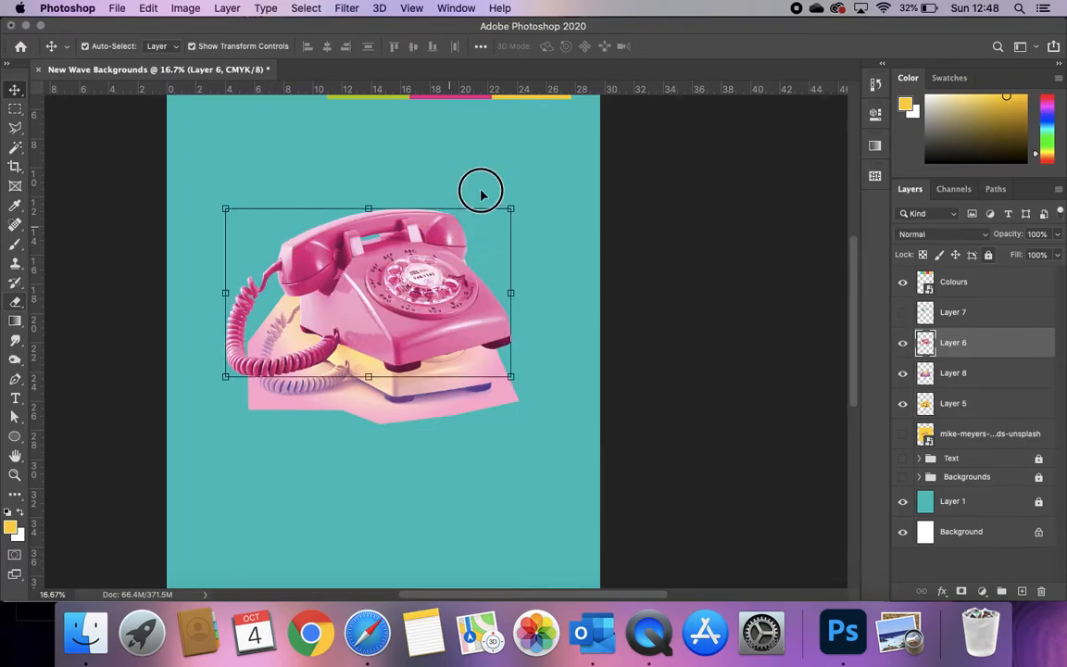
{"action": "left_click_drag", "start_coordinate": [455, 225], "coordinate": [556, 153]}
{"action": "left_click_drag", "start_coordinate": [393, 431], "coordinate": [387, 474]}
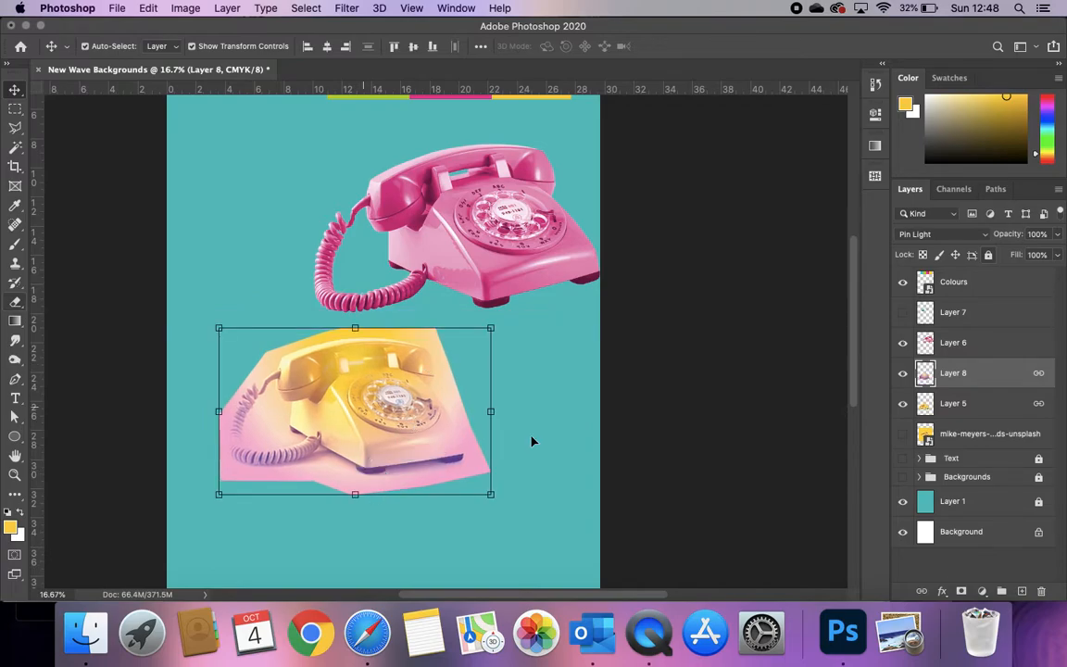
- Show Layer 7 and align the green handset exactly over the pink telephone's handset
{"action": "left_click", "coordinate": [904, 314]}
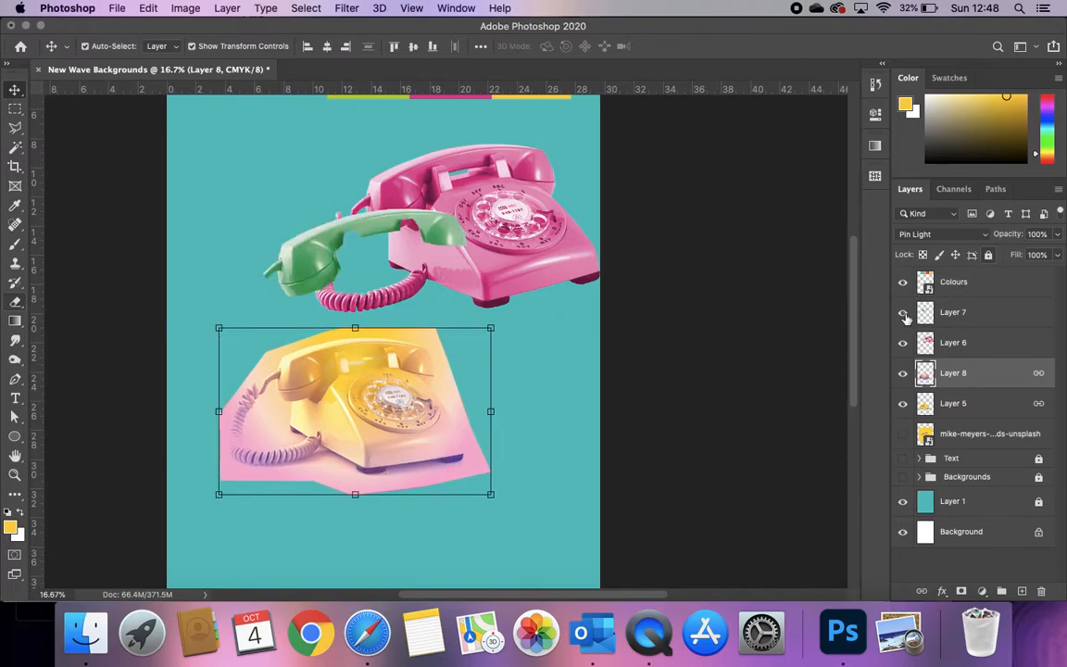
{"action": "left_click_drag", "start_coordinate": [321, 270], "coordinate": [399, 202]}
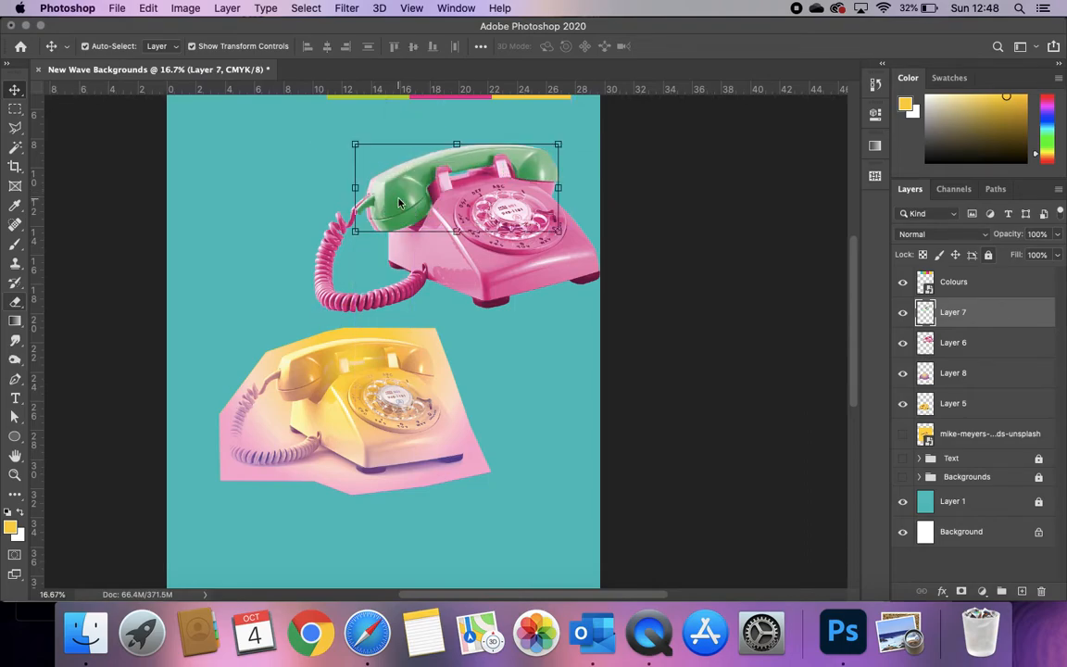
{"action": "key", "text": "Left"}
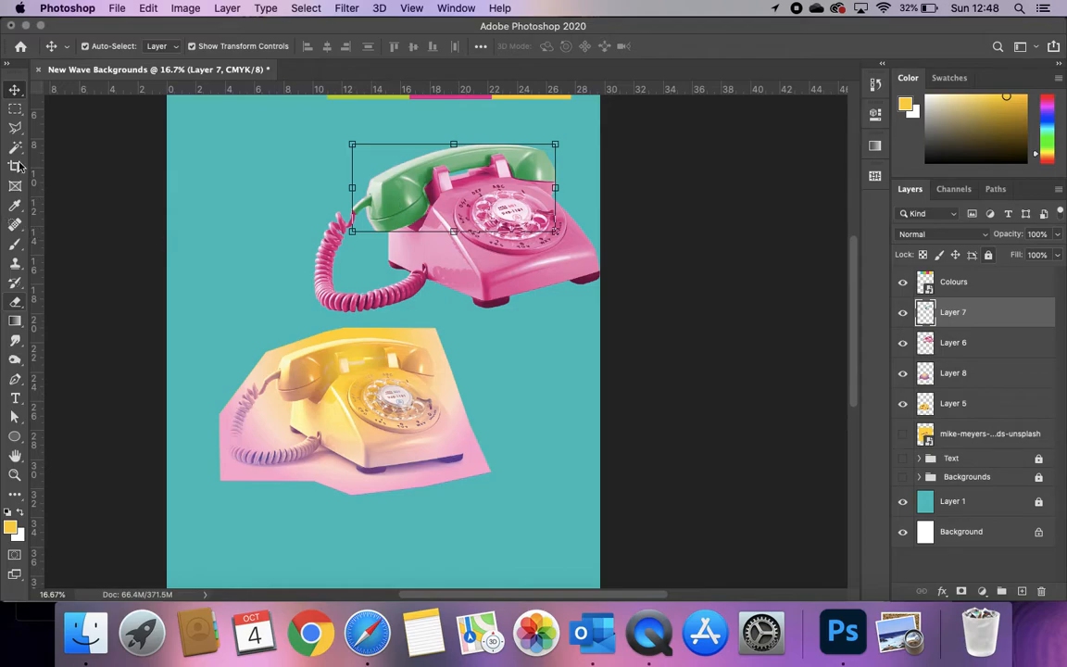
- Outline an angular area over the pink telephone's dial and front with the Polygonal Lasso and copy it from Layer 6 to a new layer
{"action": "left_click", "coordinate": [20, 130]}
{"action": "left_click", "coordinate": [515, 191]}
{"action": "left_click", "coordinate": [508, 280]}
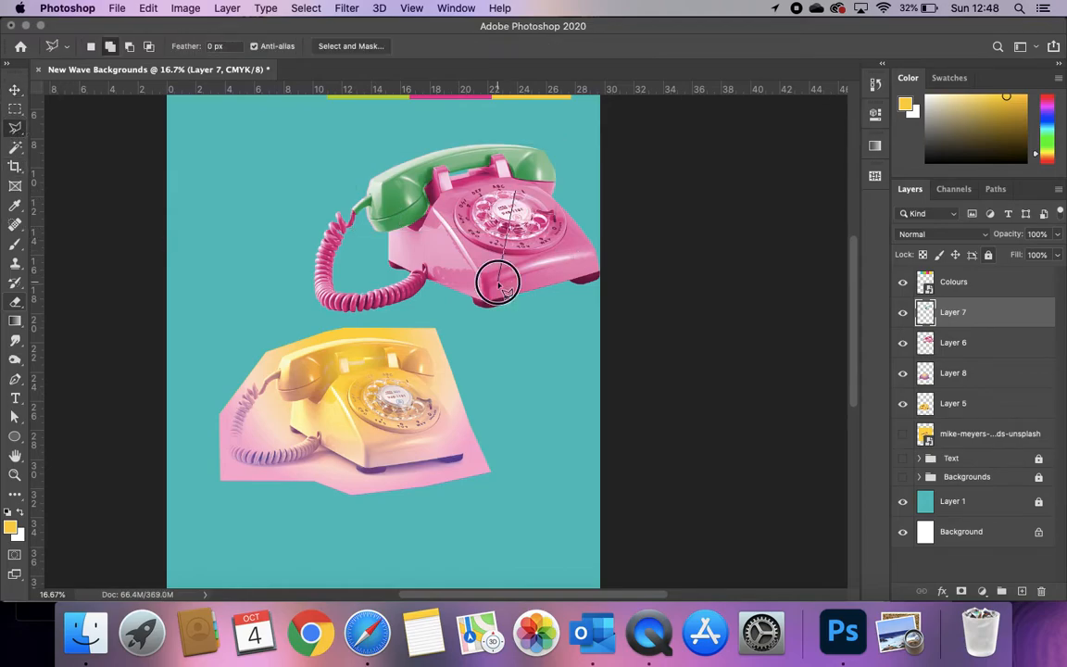
{"action": "double_click", "coordinate": [581, 263]}
{"action": "key", "text": "super+j"}
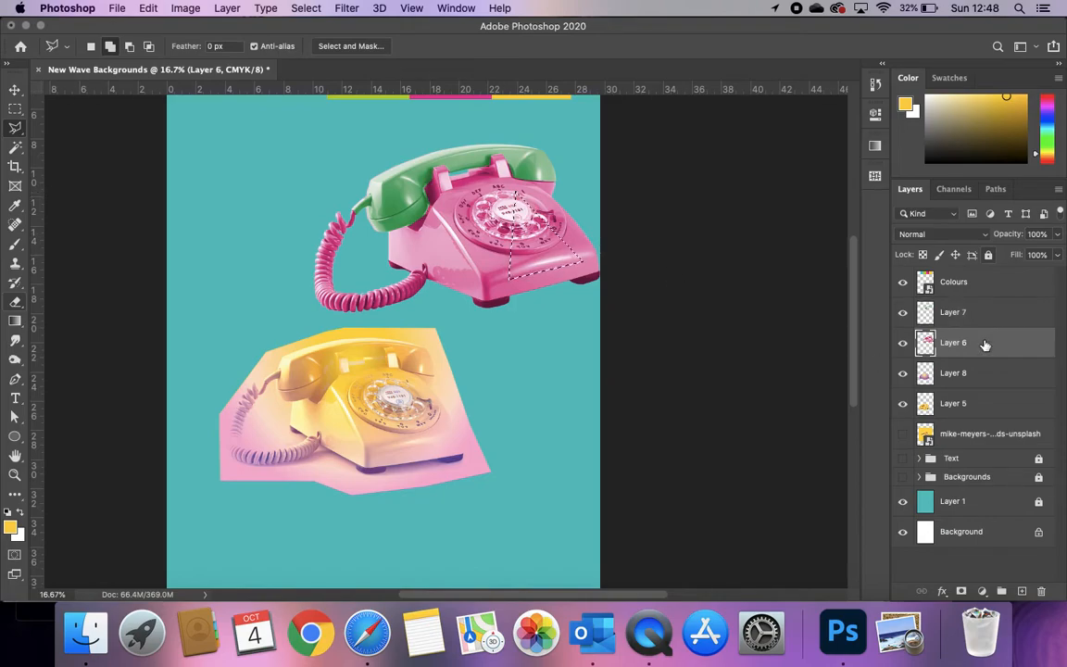
- Colorize the copied telephone piece blue with Hue/Saturation, using hue 196 and saturation 72
{"action": "left_click", "coordinate": [14, 89]}
{"action": "left_click", "coordinate": [185, 9]}
{"action": "mouse_move", "coordinate": [208, 53]}
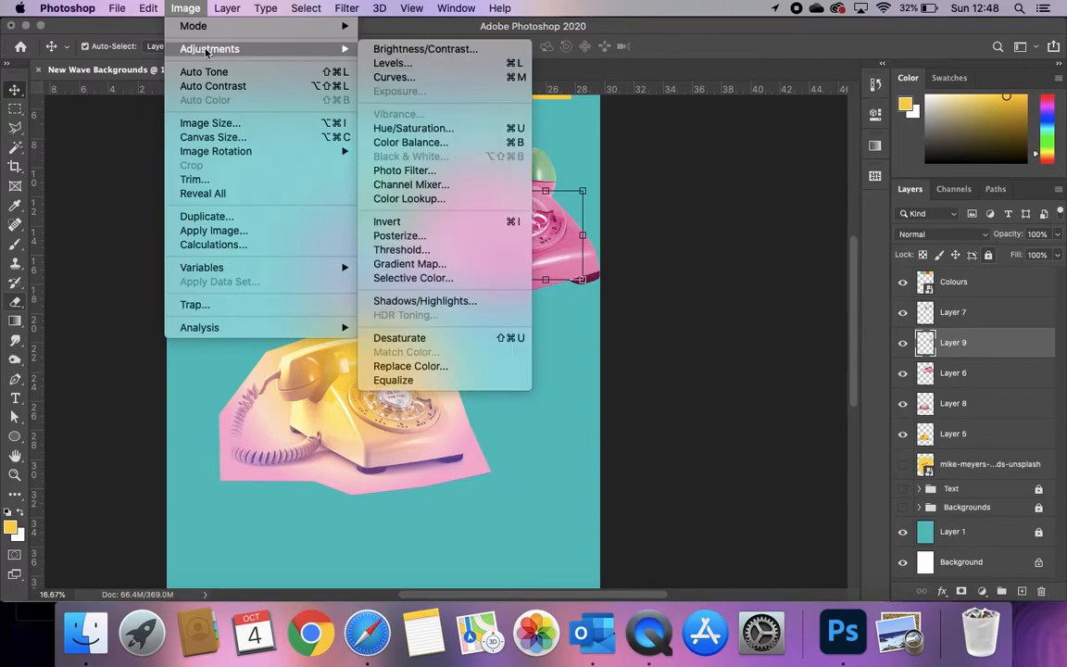
{"action": "left_click", "coordinate": [395, 129]}
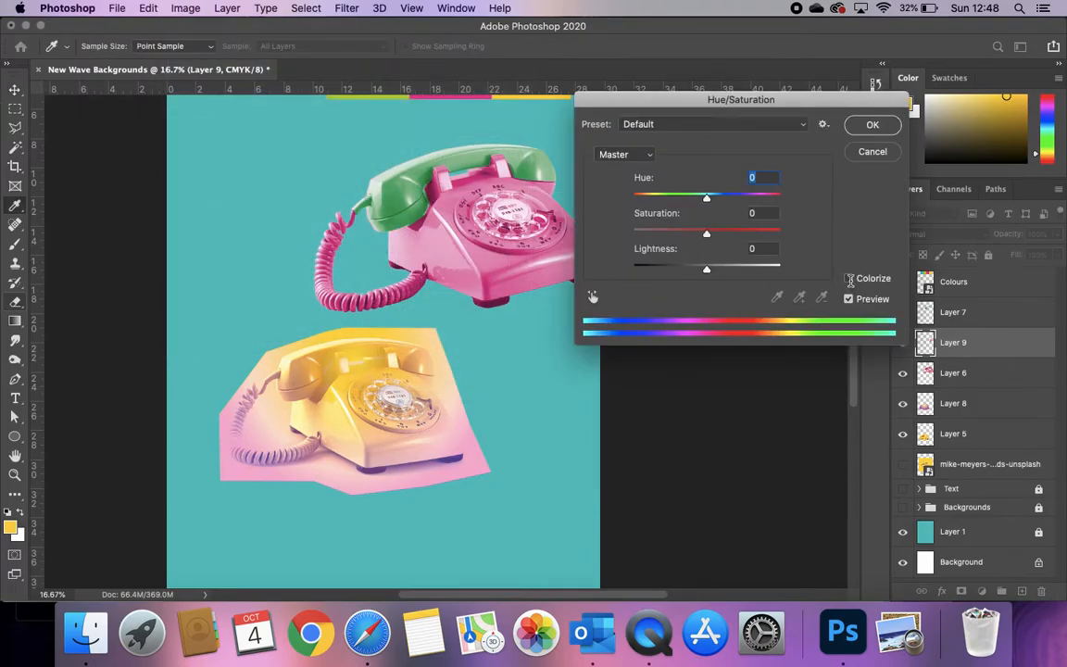
{"action": "left_click", "coordinate": [849, 279]}
{"action": "left_click_drag", "start_coordinate": [690, 199], "coordinate": [715, 237]}
{"action": "left_click", "coordinate": [713, 198]}
{"action": "left_click", "coordinate": [873, 124]}
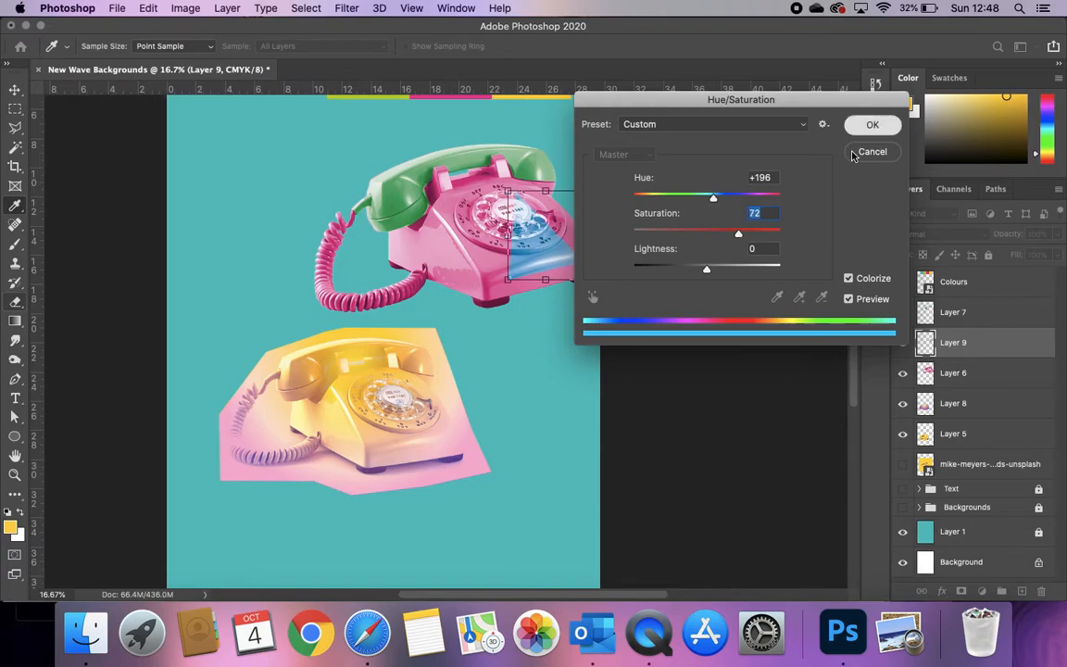
{"action": "mouse_move", "coordinate": [543, 260]}
{"action": "left_mouse_down"}
{"action": "mouse_move", "coordinate": [545, 217]}
{"action": "mouse_move", "coordinate": [537, 252]}
{"action": "left_mouse_up"}
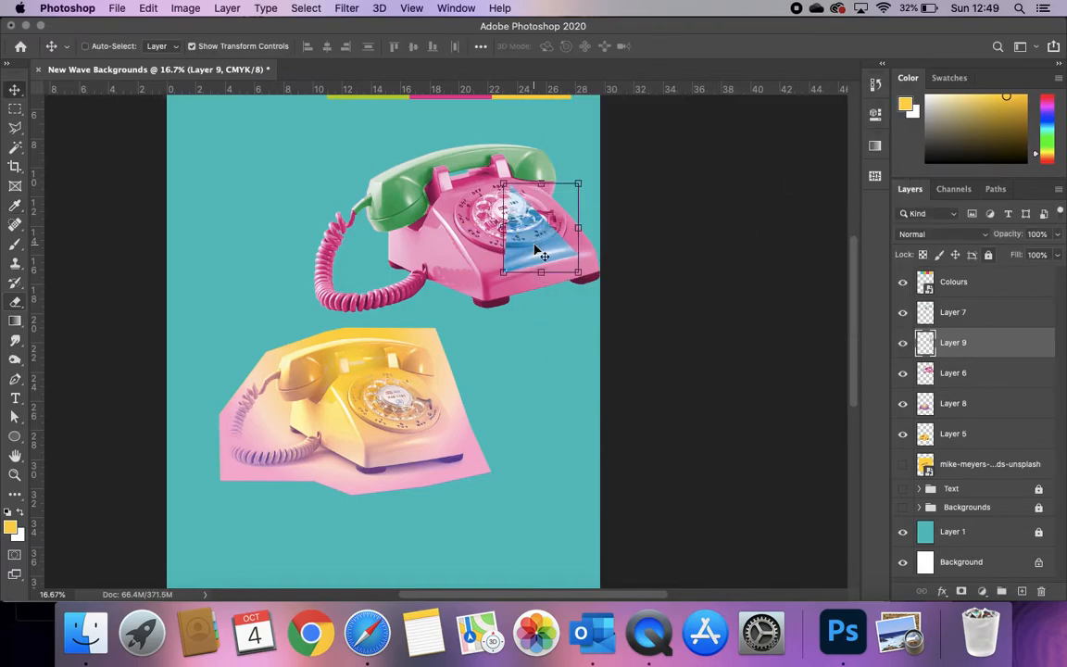
- Set the blue piece's blend mode to Lighter Color and deselect the layer
{"action": "left_click", "coordinate": [966, 235]}
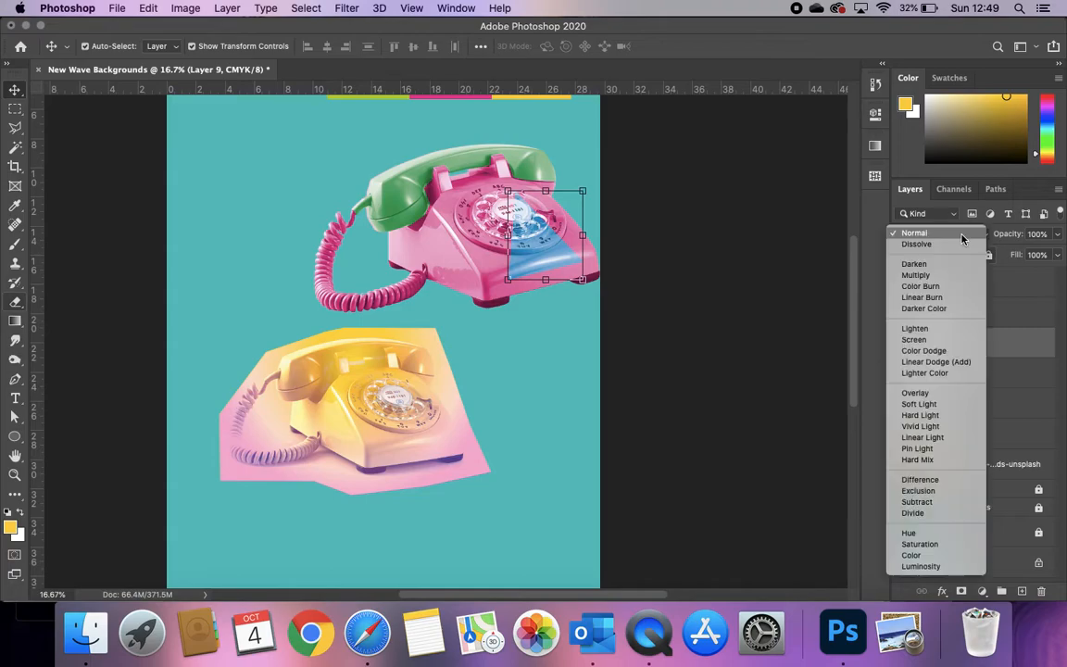
{"action": "left_click", "coordinate": [938, 373]}
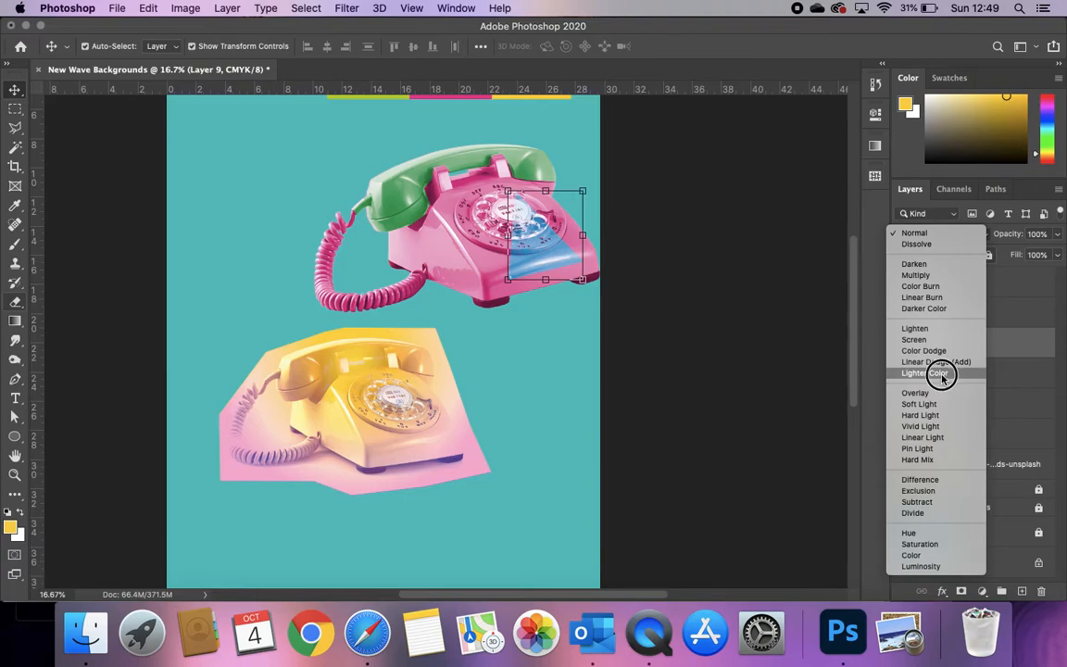
{"action": "left_click", "coordinate": [685, 304]}
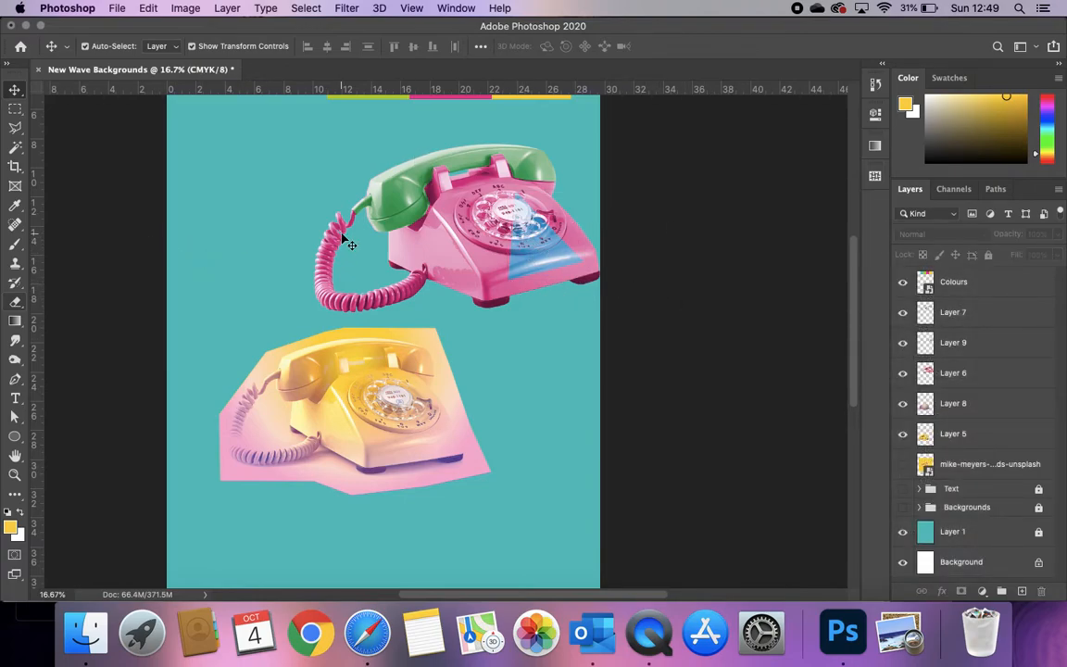
{"action": "left_click", "coordinate": [15, 148]}
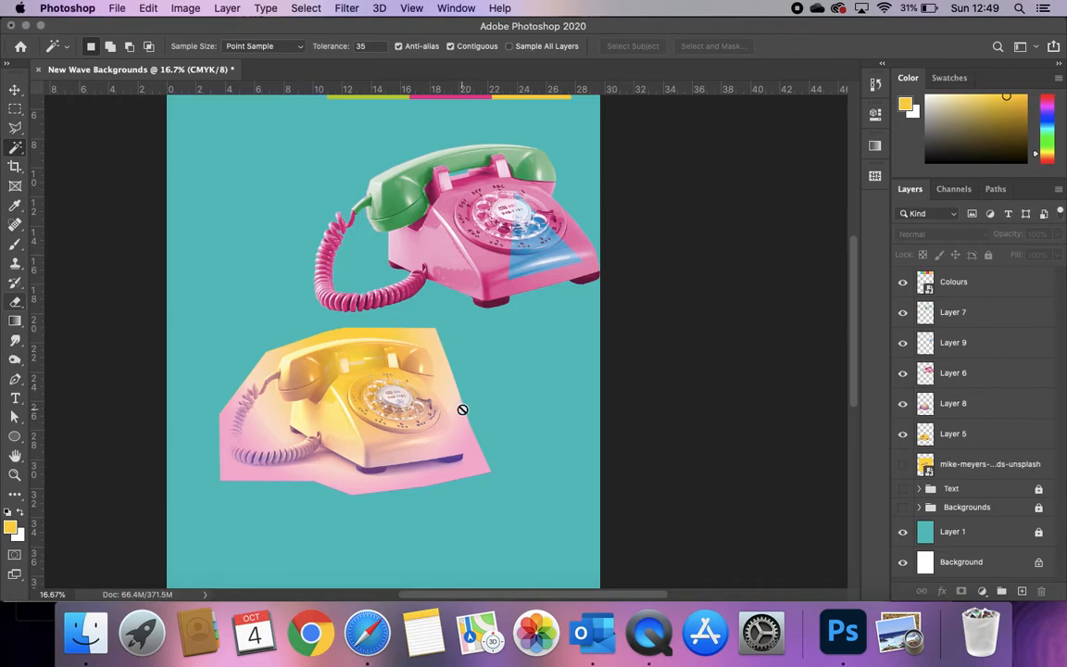
{"action": "left_click", "coordinate": [15, 128]}
{"action": "left_click", "coordinate": [15, 129]}
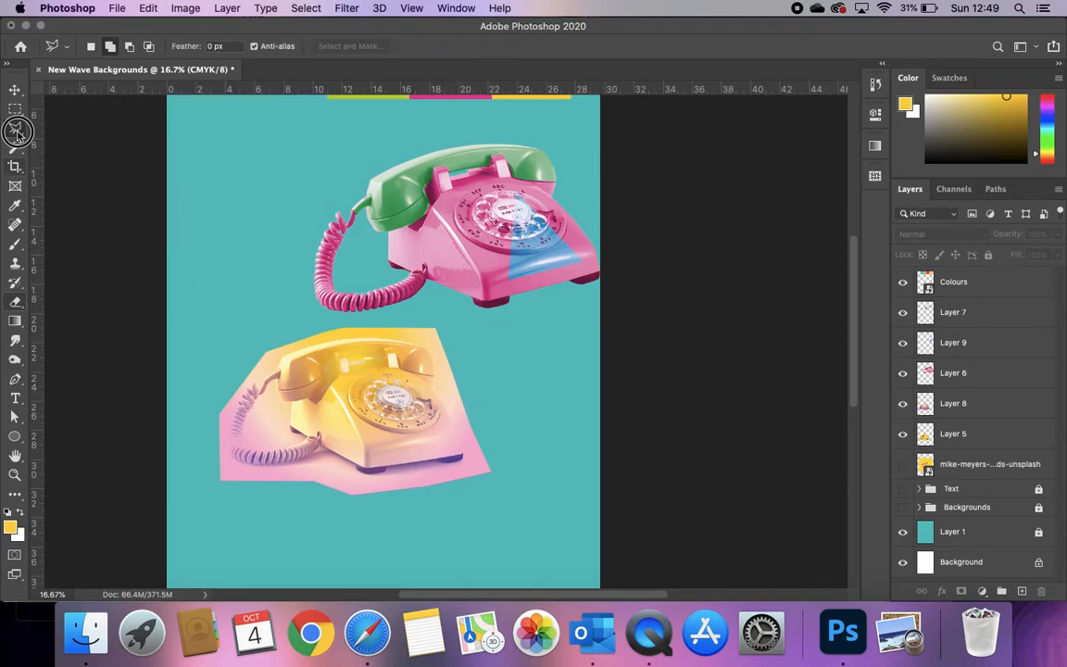
{"action": "left_click", "coordinate": [17, 130]}
{"action": "left_click", "coordinate": [15, 89]}
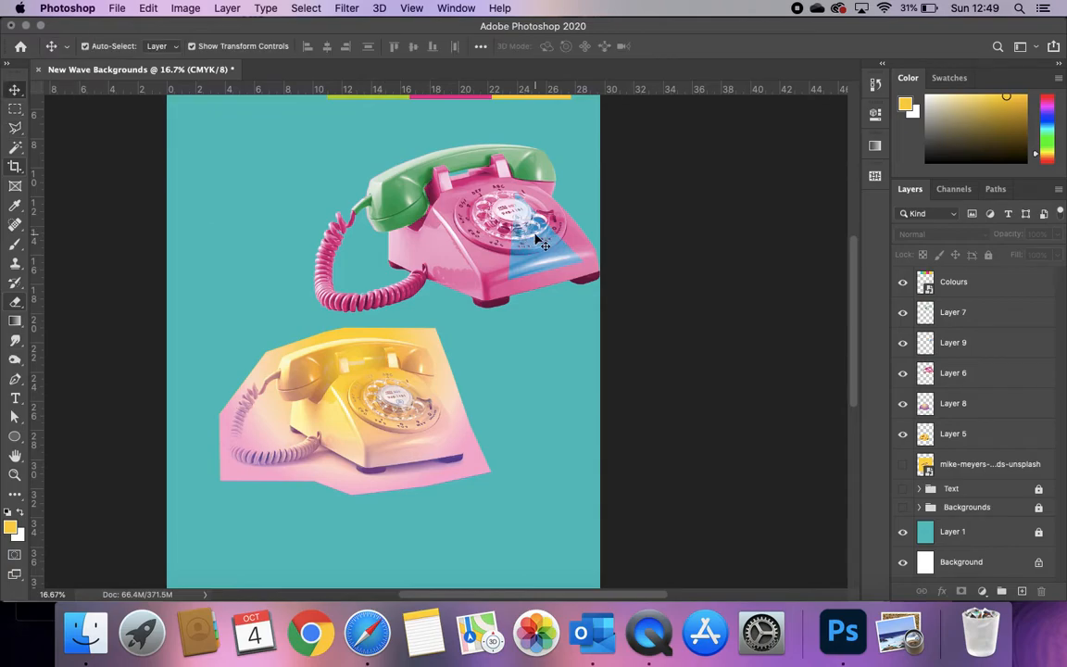
- Bring up the Hue/Saturation adjustment for the blue piece on the pink telephone and close it without changing any values
{"action": "left_click", "coordinate": [544, 244]}
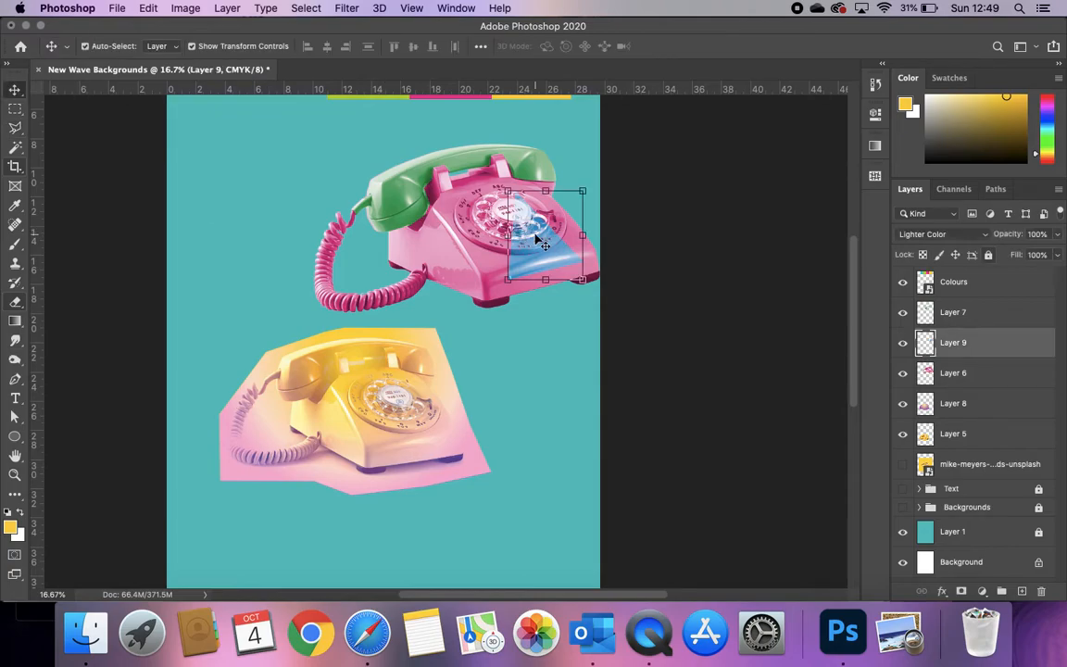
{"action": "left_click", "coordinate": [176, 11]}
{"action": "mouse_move", "coordinate": [206, 48]}
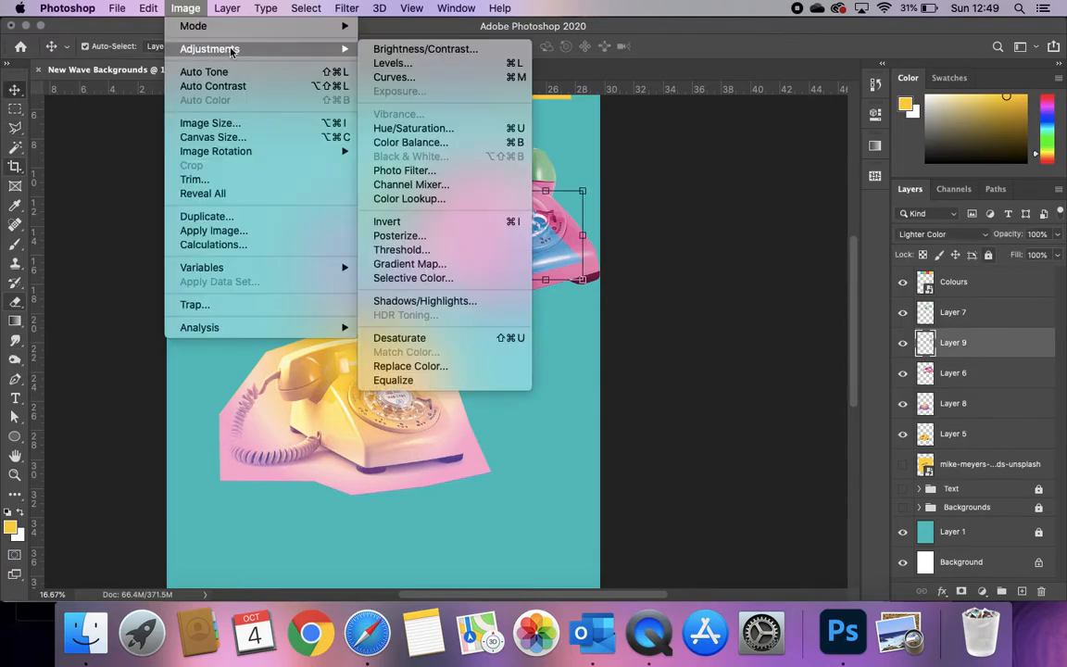
{"action": "left_click", "coordinate": [413, 128]}
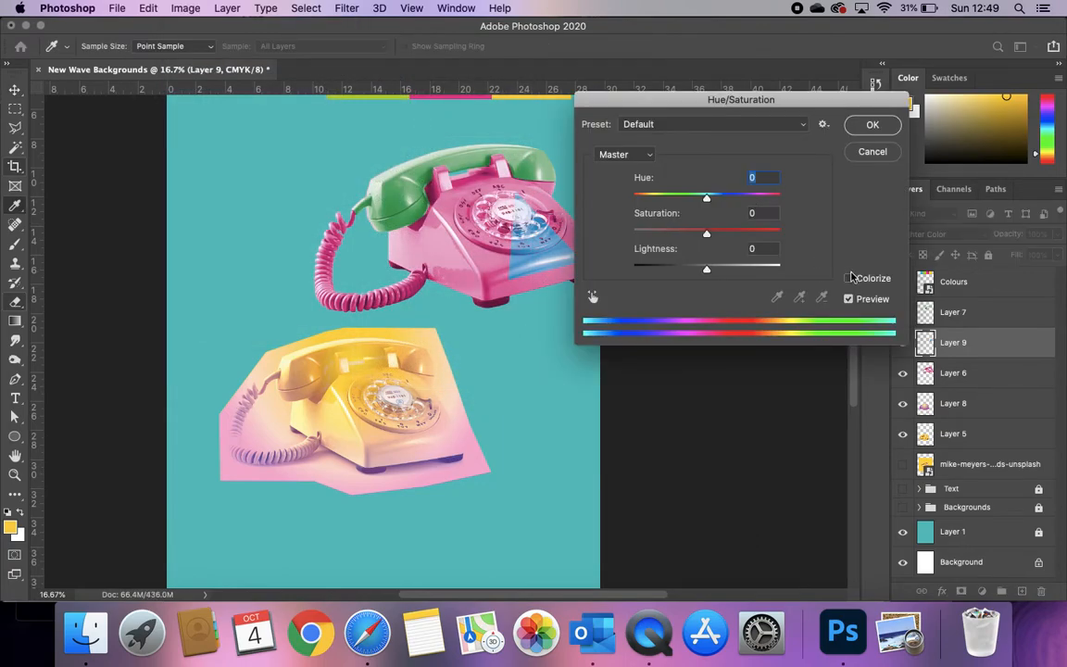
{"action": "left_click", "coordinate": [871, 124]}
{"action": "key", "text": "v"}
{"action": "scroll", "coordinate": [690, 320], "scroll_direction": "up", "scroll_amount": 2}
{"action": "scroll", "coordinate": [690, 320], "scroll_direction": "up", "scroll_amount": 1}
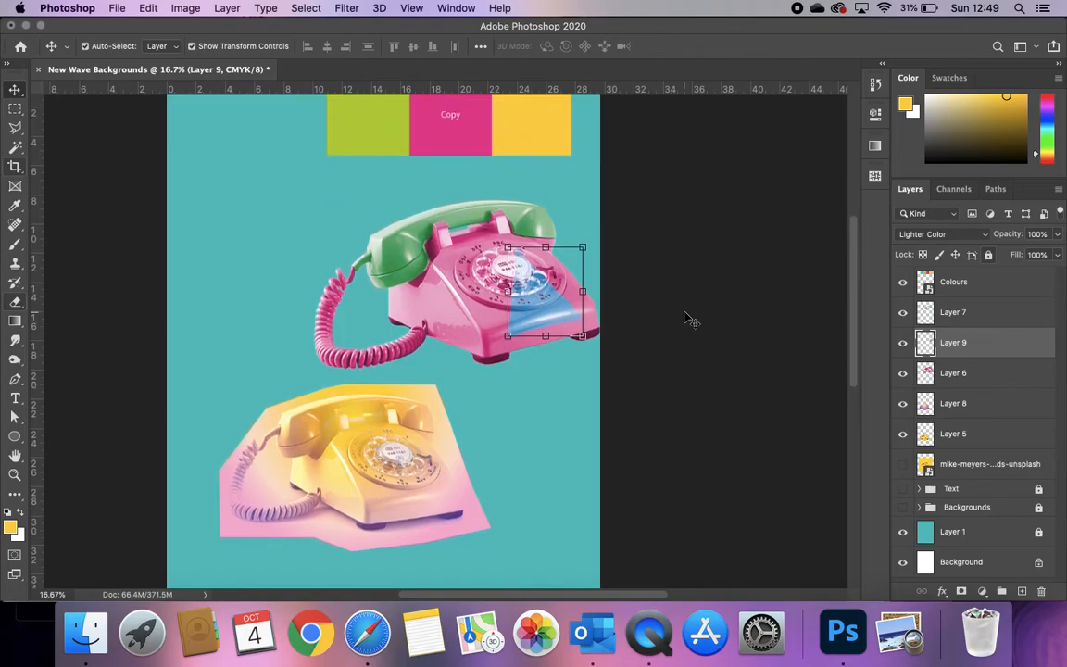
{"action": "scroll", "coordinate": [690, 319], "scroll_direction": "down", "scroll_amount": 2}
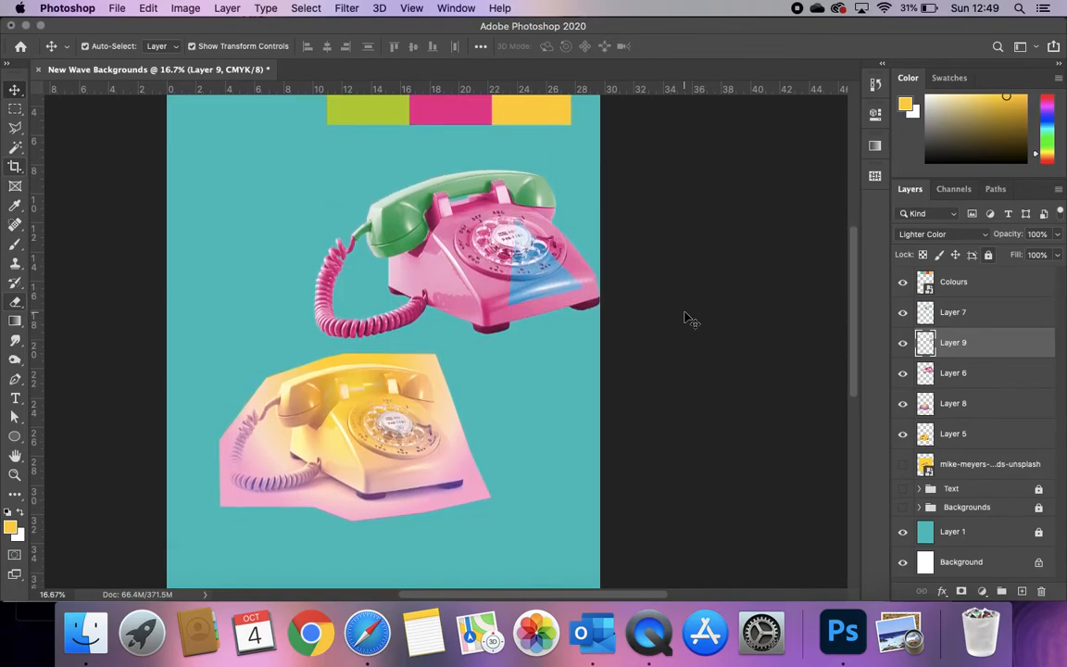
{"action": "left_click", "coordinate": [690, 319]}
{"action": "scroll", "coordinate": [690, 320], "scroll_direction": "down", "scroll_amount": 2}
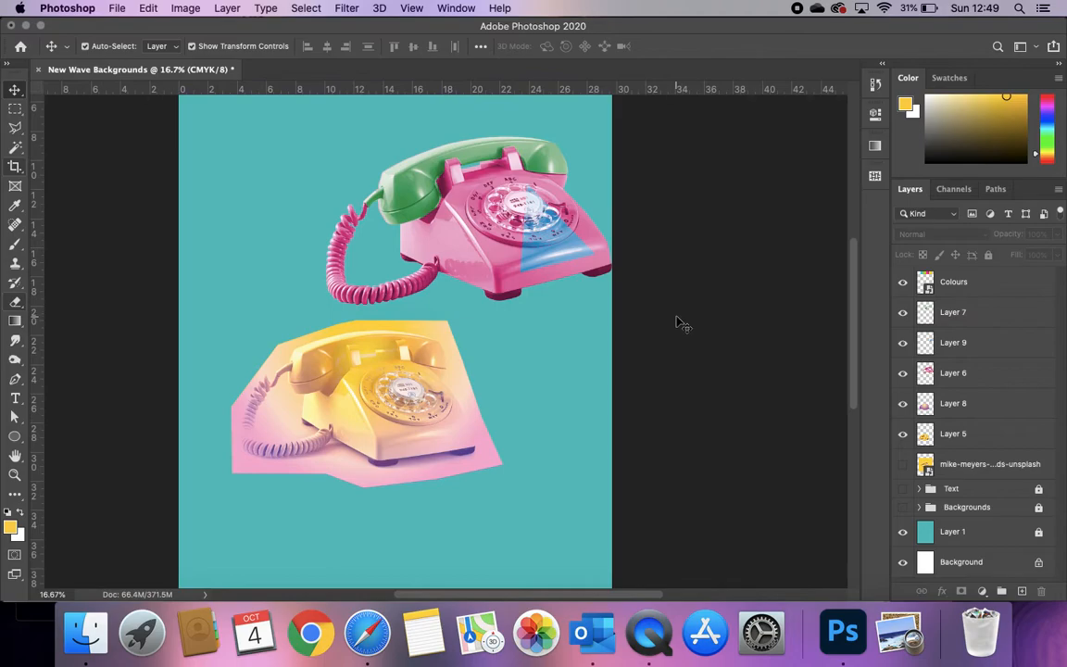
- Place the banana photo from Finder onto the poster at its default size
{"action": "left_click", "coordinate": [82, 628]}
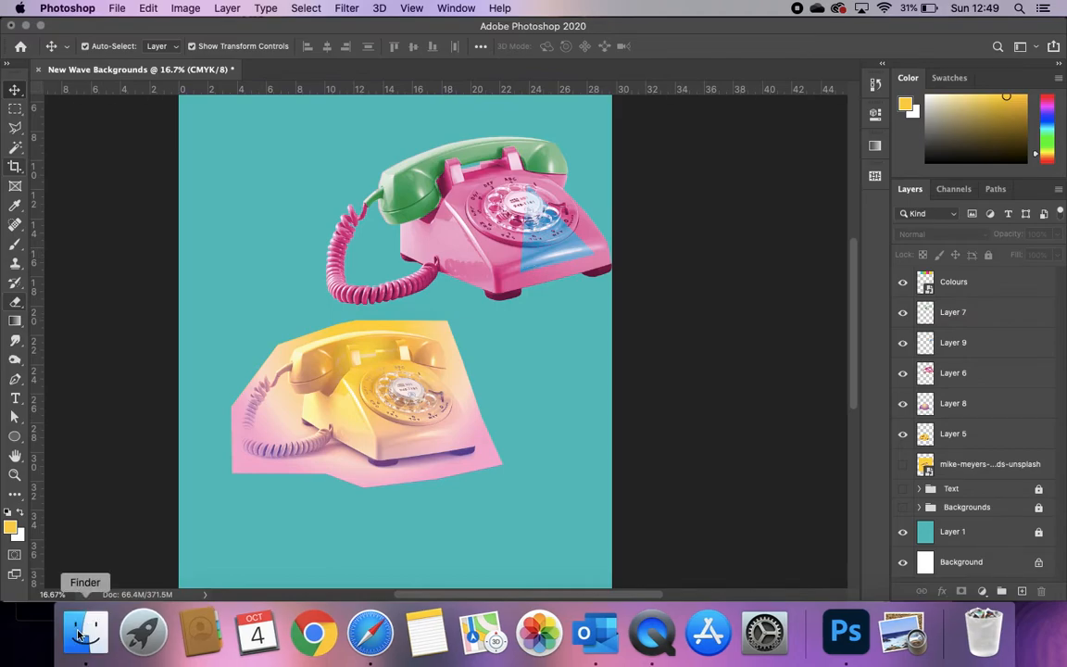
{"action": "left_click_drag", "start_coordinate": [322, 255], "coordinate": [404, 488]}
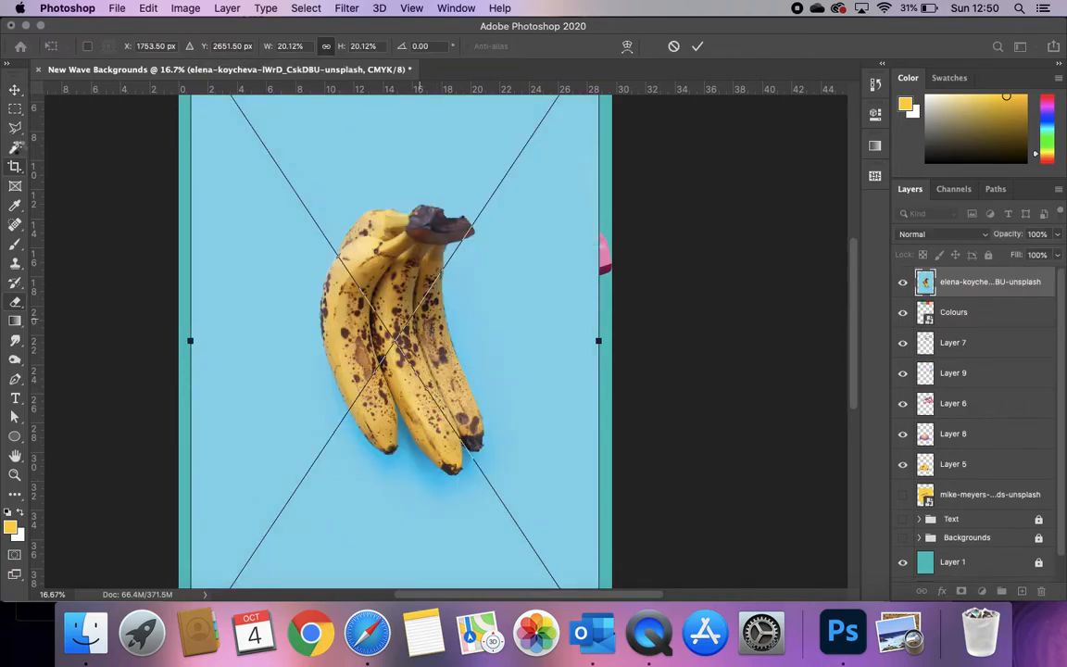
{"action": "key", "text": "Return"}
- Select the light blue background around the bananas with the Magic Wand at tolerance 35 and try to delete it
{"action": "left_click", "coordinate": [14, 148]}
{"action": "left_click", "coordinate": [318, 185]}
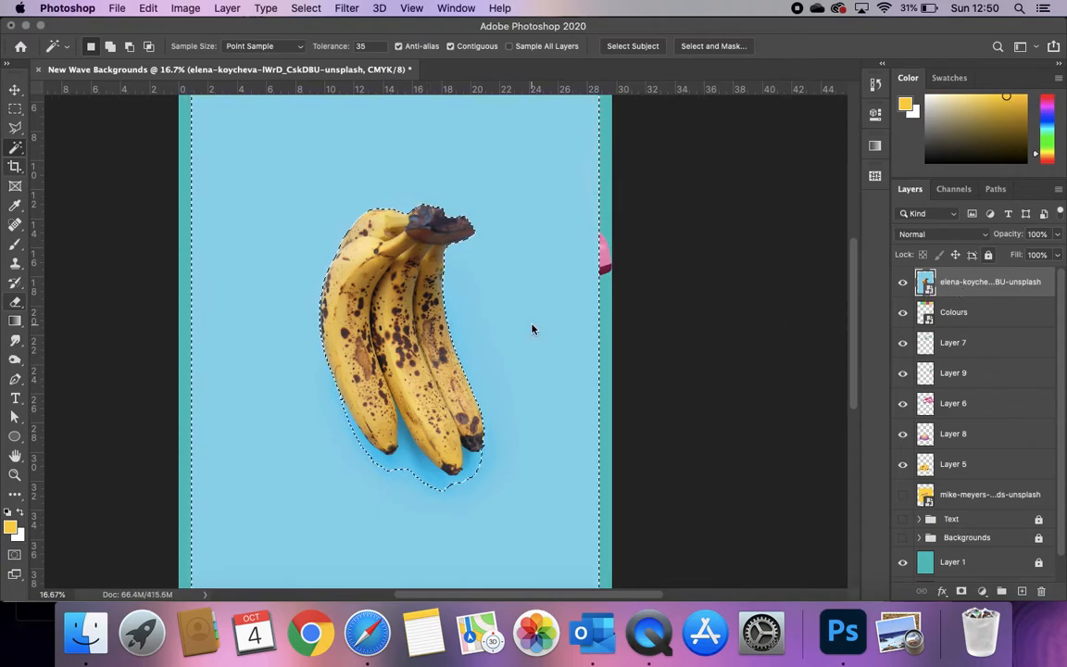
{"action": "key", "text": "BackSpace"}
{"action": "left_click", "coordinate": [643, 227]}
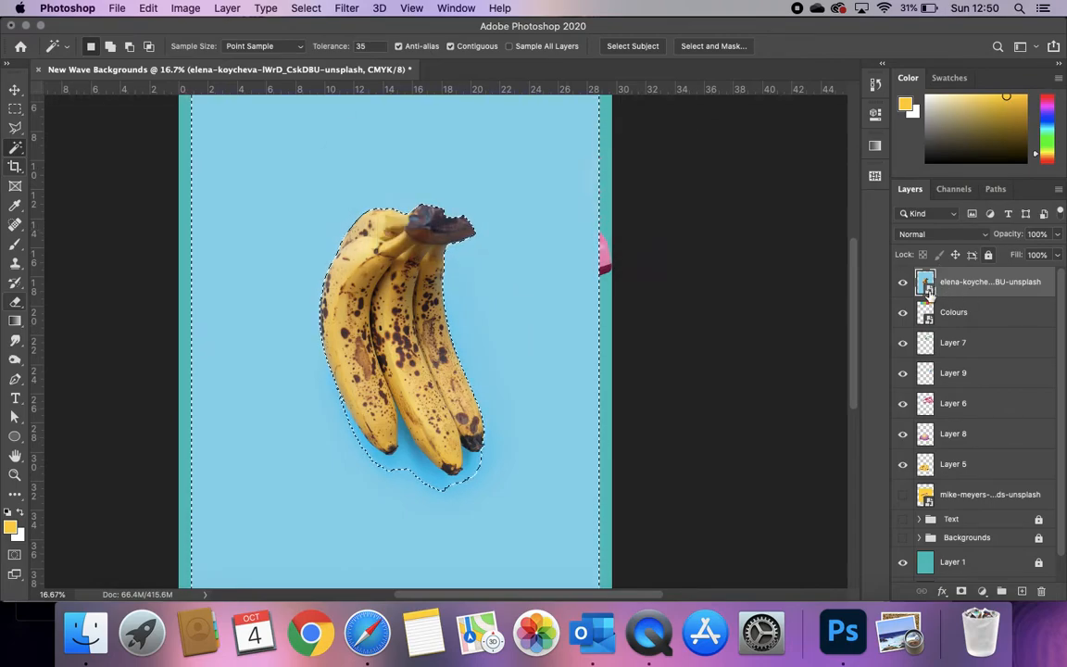
- Rasterize the banana photo layer
{"action": "right_click", "coordinate": [958, 292]}
{"action": "scroll", "coordinate": [838, 542], "scroll_direction": "down", "scroll_amount": 2}
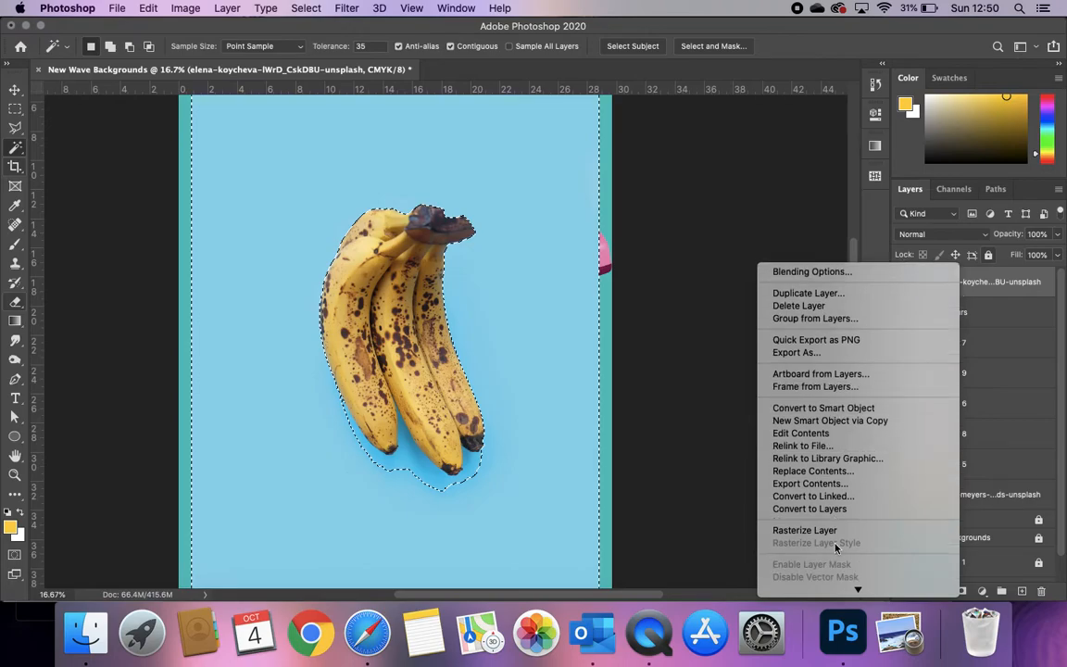
{"action": "left_click", "coordinate": [814, 529]}
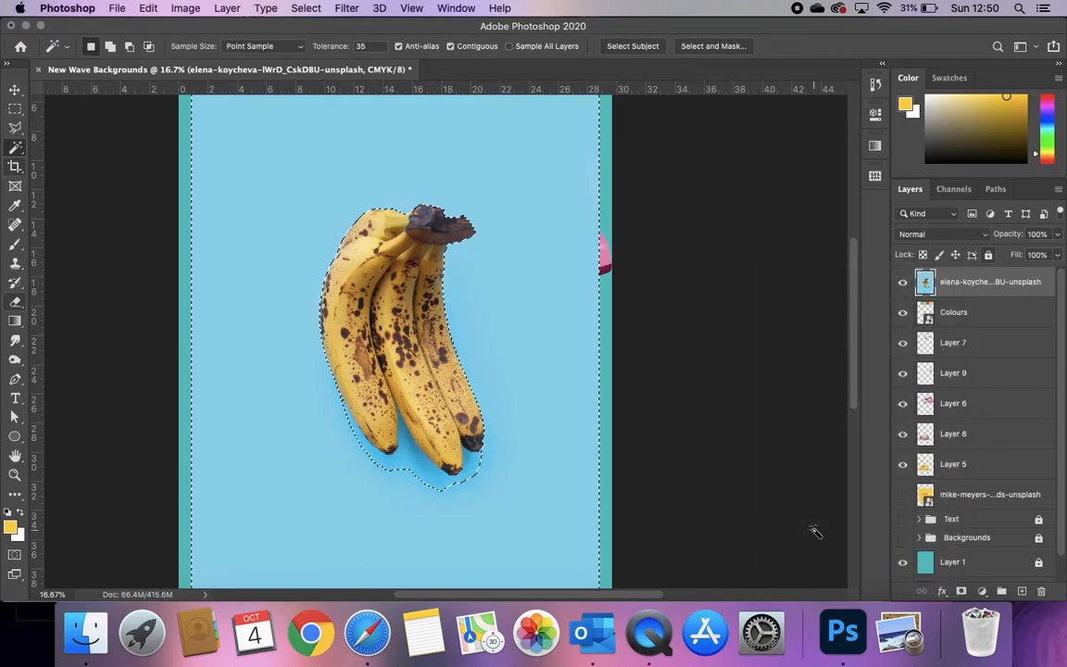
- Delete the selected light blue background and the leftover blue shadow areas beneath and between the bananas using the Magic Wand
{"action": "key", "text": "Delete"}
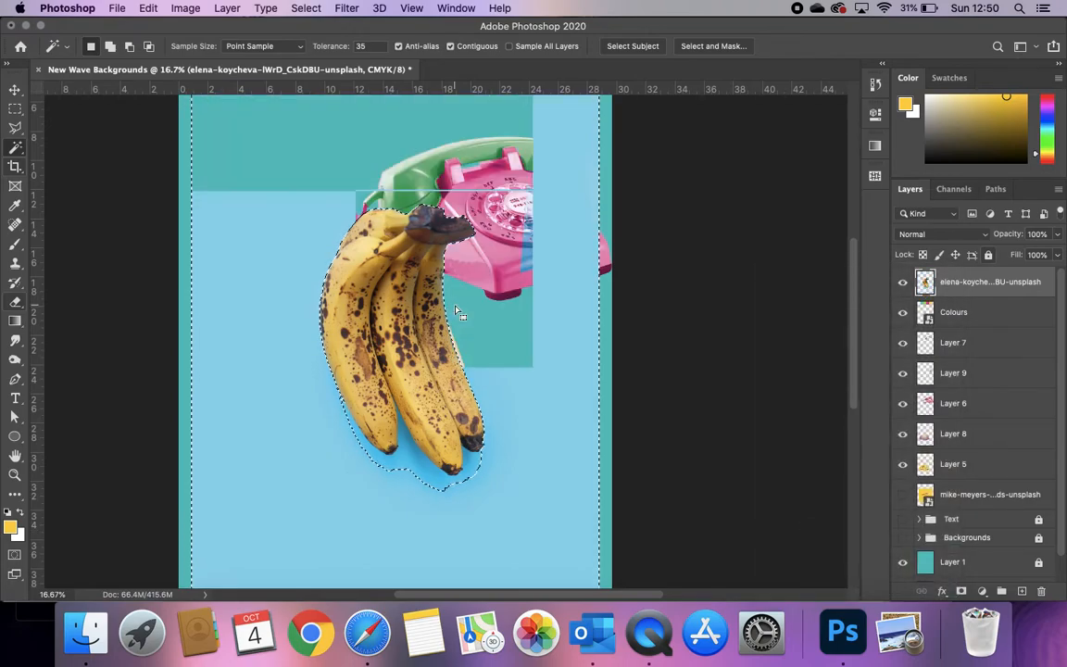
{"action": "left_click", "coordinate": [412, 460]}
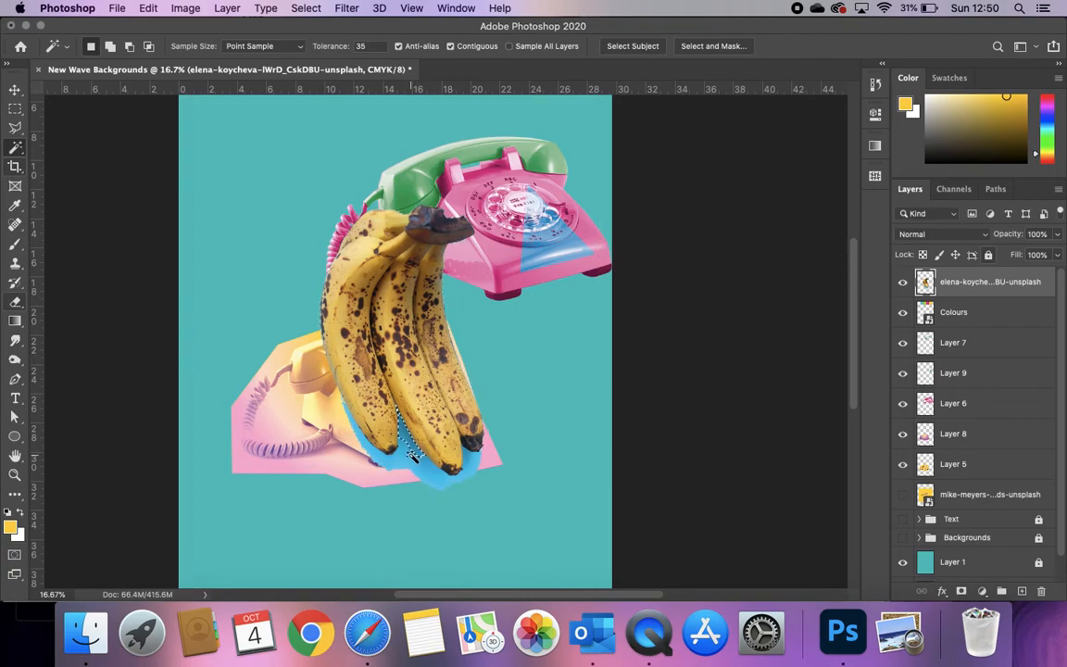
{"action": "key", "text": "Delete"}
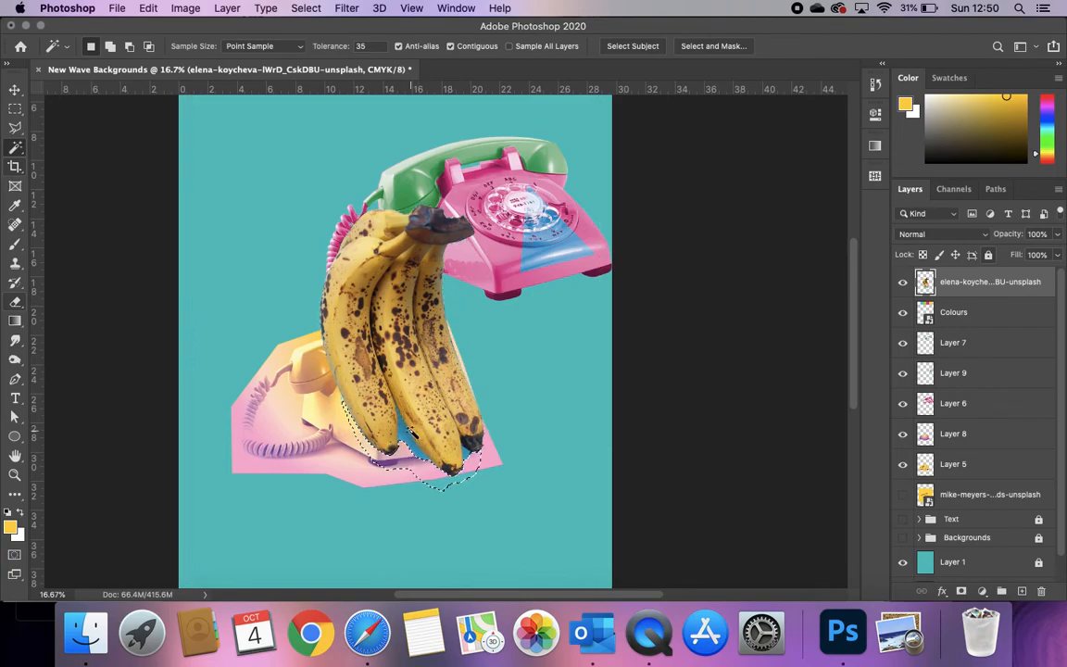
{"action": "left_click", "coordinate": [405, 446]}
{"action": "key", "text": "Delete"}
{"action": "left_click", "coordinate": [464, 448]}
{"action": "key", "text": "Delete"}
{"action": "left_click", "coordinate": [403, 440]}
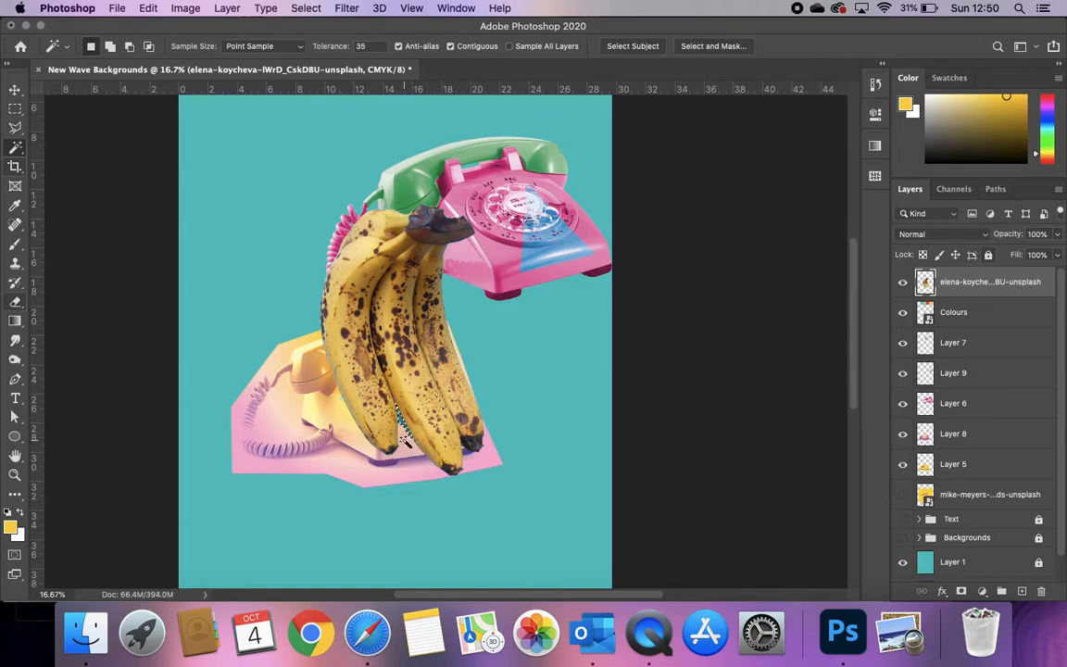
{"action": "key", "text": "Delete"}
- Move the banana cutout down to the right side of the poster, overlapping the right part of the yellow telephone
{"action": "key", "text": "v"}
{"action": "left_click_drag", "start_coordinate": [421, 307], "coordinate": [402, 353]}
{"action": "scroll", "coordinate": [403, 353], "scroll_direction": "down", "scroll_amount": 5}
{"action": "left_click_drag", "start_coordinate": [393, 292], "coordinate": [598, 139]}
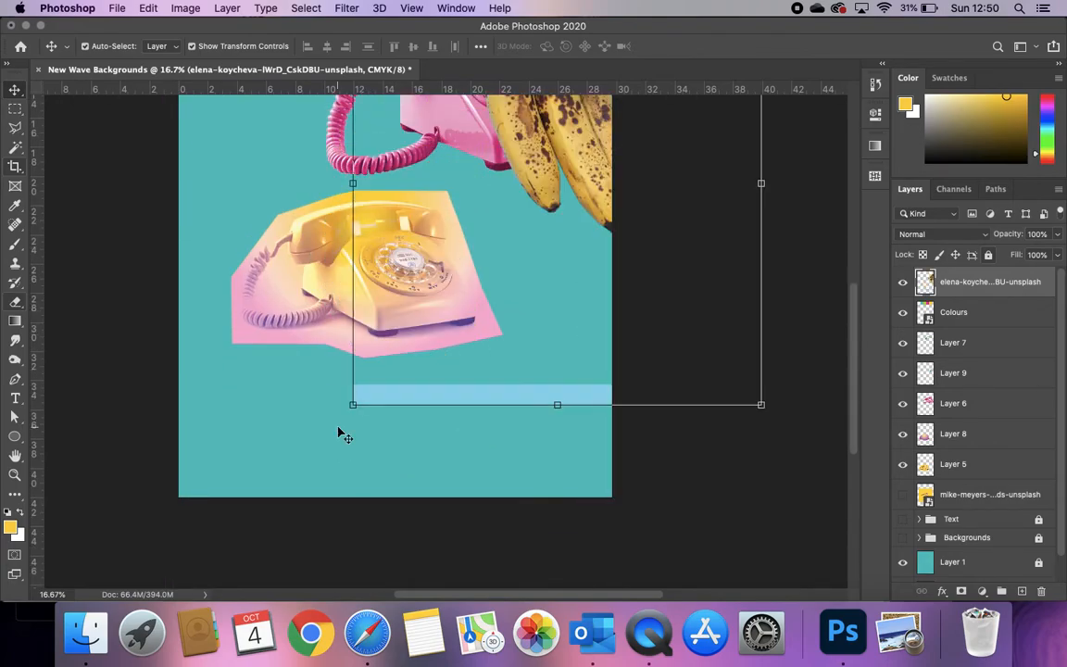
{"action": "left_click_drag", "start_coordinate": [400, 393], "coordinate": [288, 477]}
{"action": "left_click_drag", "start_coordinate": [392, 244], "coordinate": [512, 333]}
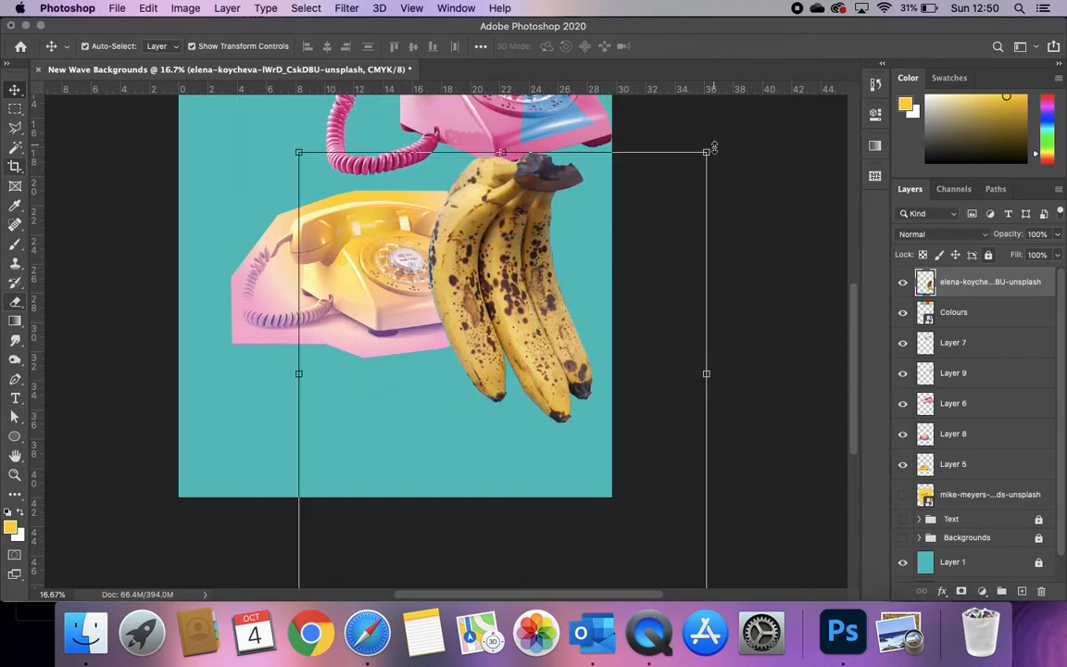
- Rotate the bananas to -28.41° and shift them so their tips run off the poster's right edge, applying the transform
{"action": "left_click_drag", "start_coordinate": [718, 147], "coordinate": [569, 133]}
{"action": "left_click_drag", "start_coordinate": [471, 309], "coordinate": [498, 337]}
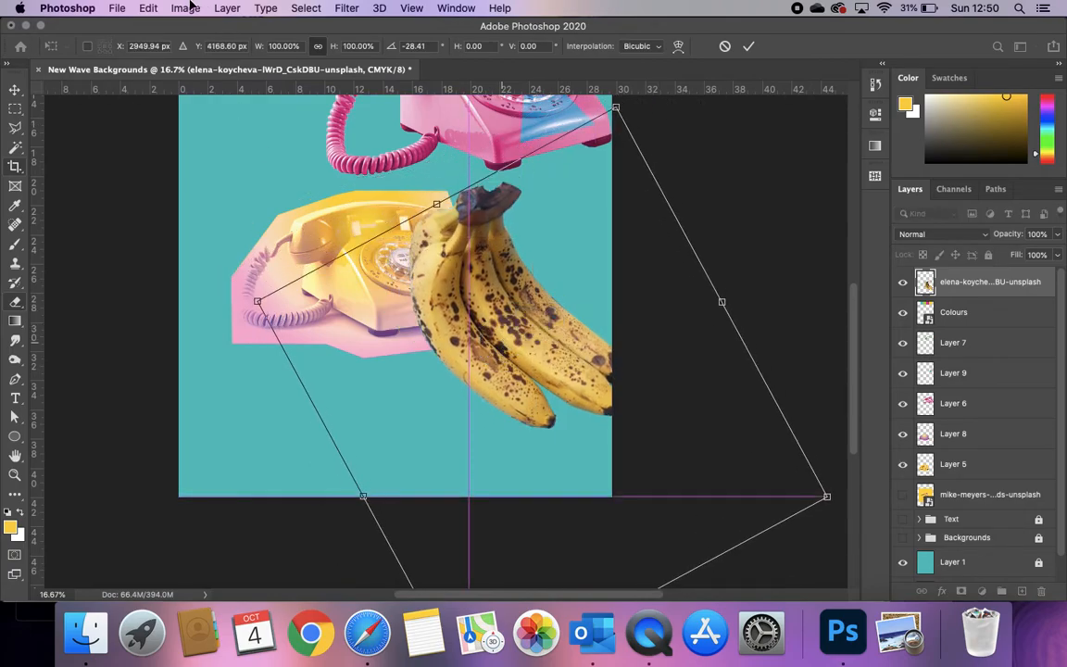
{"action": "left_click", "coordinate": [185, 8]}
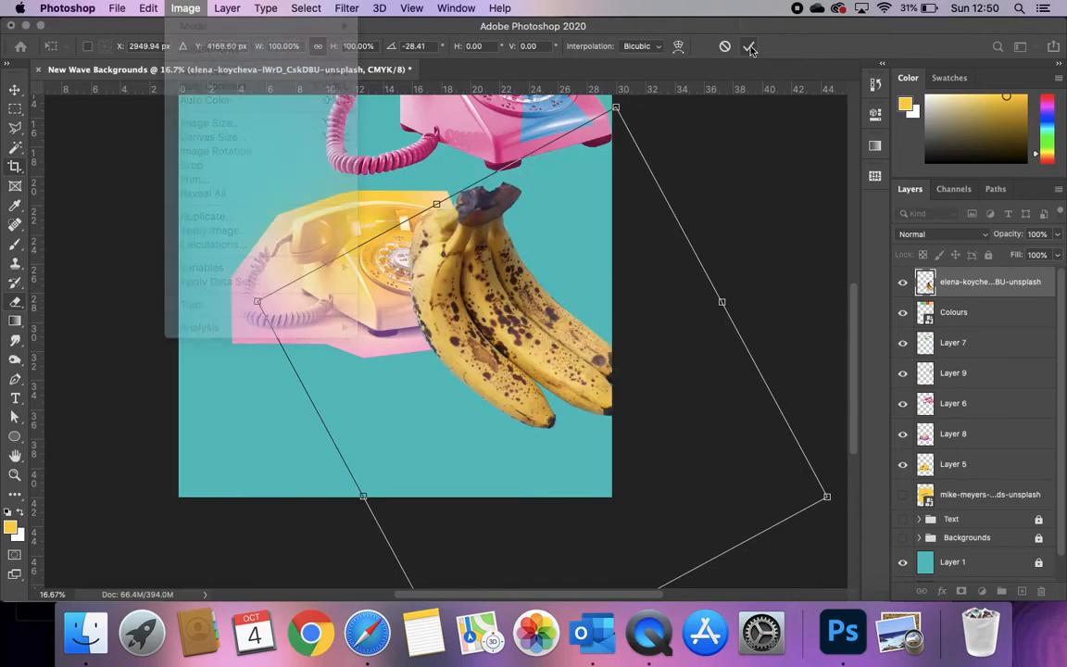
{"action": "left_click", "coordinate": [185, 8]}
{"action": "left_click", "coordinate": [185, 8]}
{"action": "left_click", "coordinate": [748, 46]}
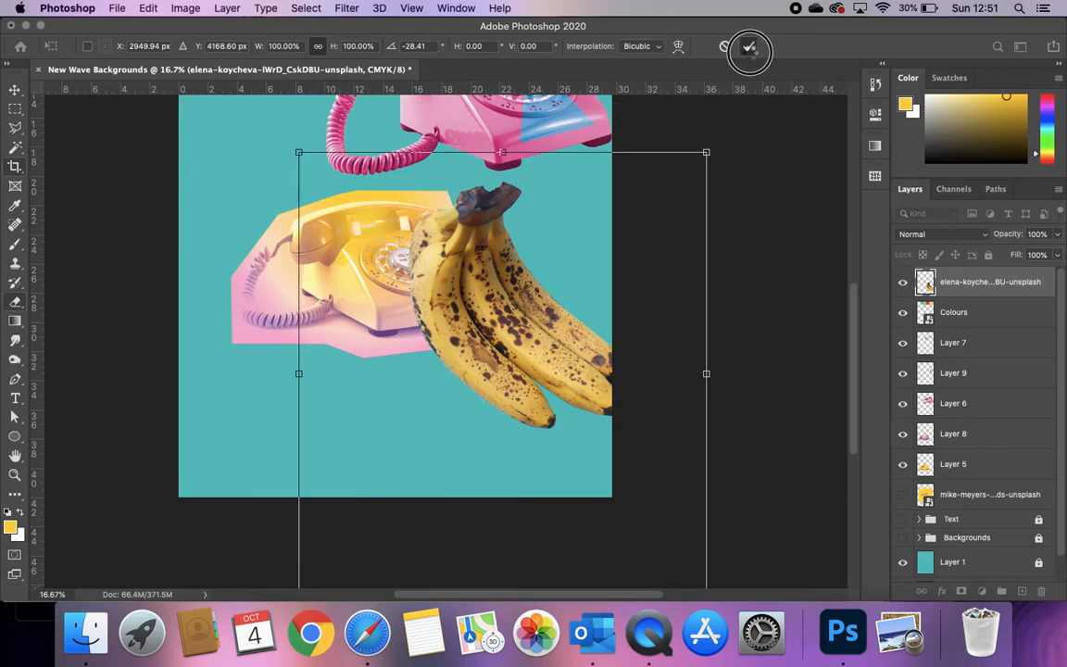
- Colorize the bananas red with a Hue/Saturation adjustment at hue 0 and saturation 60
{"action": "left_click", "coordinate": [149, 8]}
{"action": "left_click", "coordinate": [148, 8]}
{"action": "left_click", "coordinate": [185, 8]}
{"action": "mouse_move", "coordinate": [202, 49]}
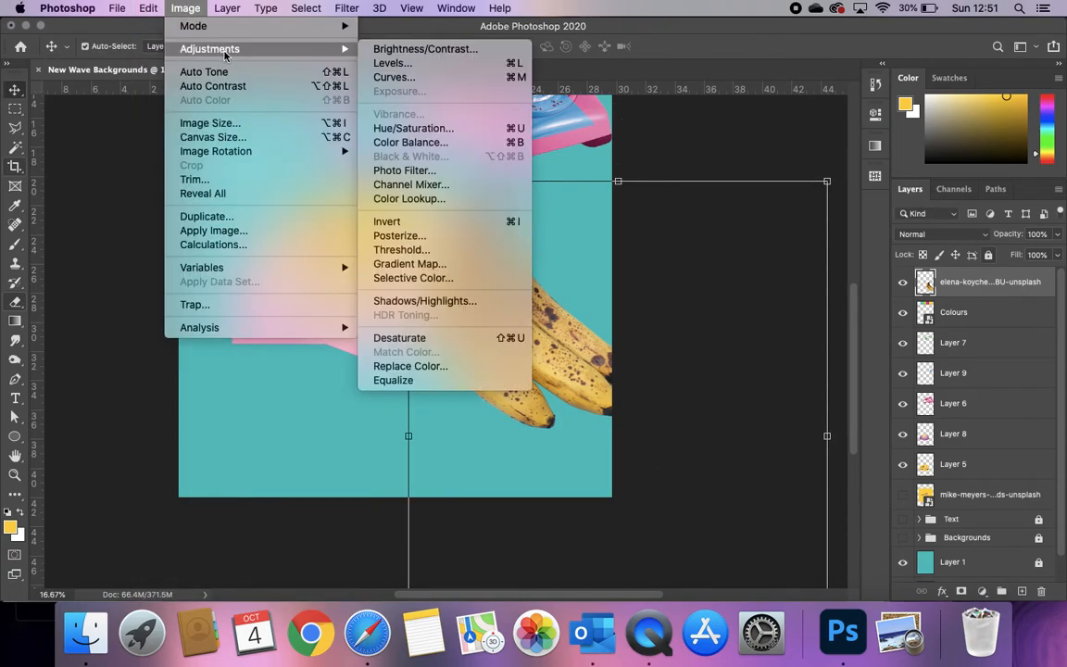
{"action": "left_click", "coordinate": [426, 129]}
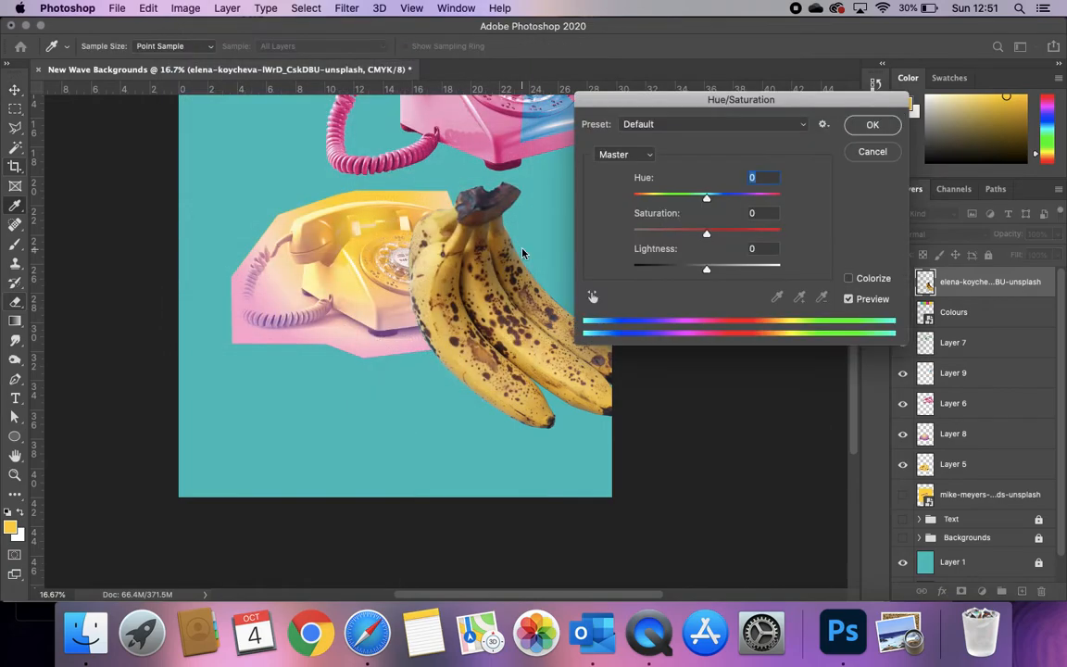
{"action": "left_click", "coordinate": [850, 279]}
{"action": "left_click", "coordinate": [850, 279]}
{"action": "left_click", "coordinate": [728, 197]}
{"action": "left_click", "coordinate": [849, 279]}
{"action": "left_click", "coordinate": [720, 233]}
{"action": "left_click", "coordinate": [696, 197]}
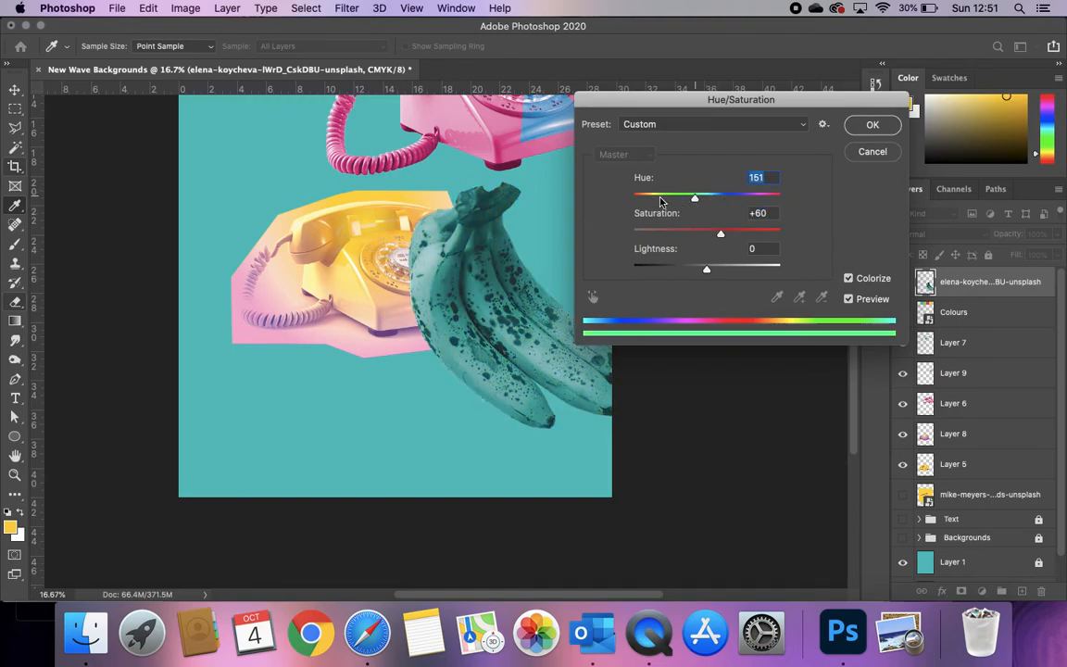
{"action": "left_click_drag", "start_coordinate": [656, 200], "coordinate": [623, 204]}
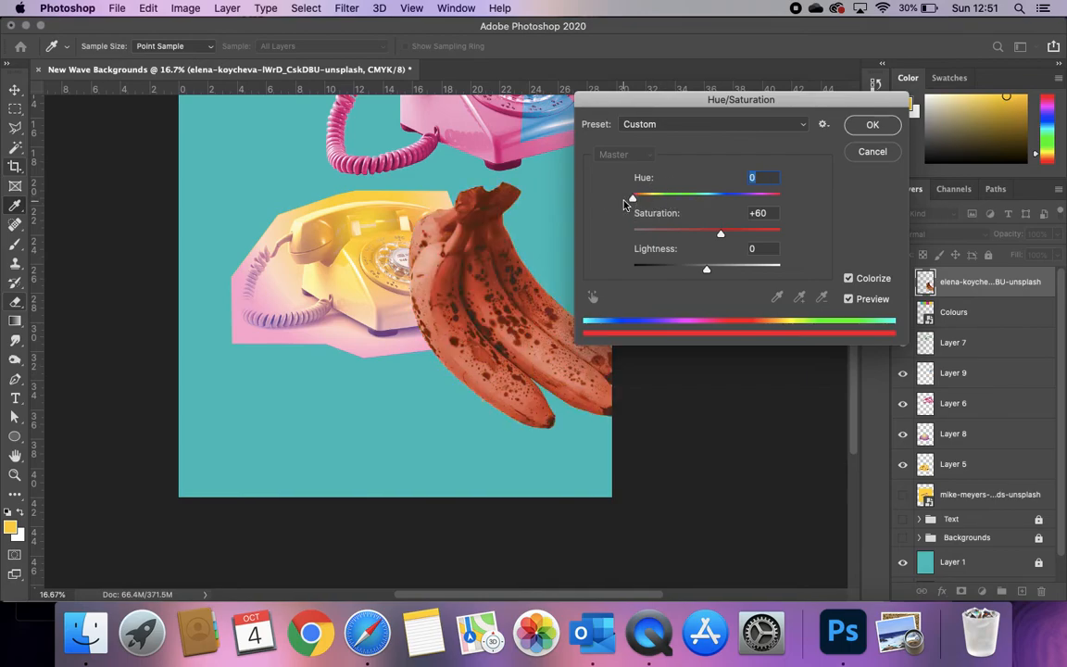
{"action": "left_click", "coordinate": [871, 135]}
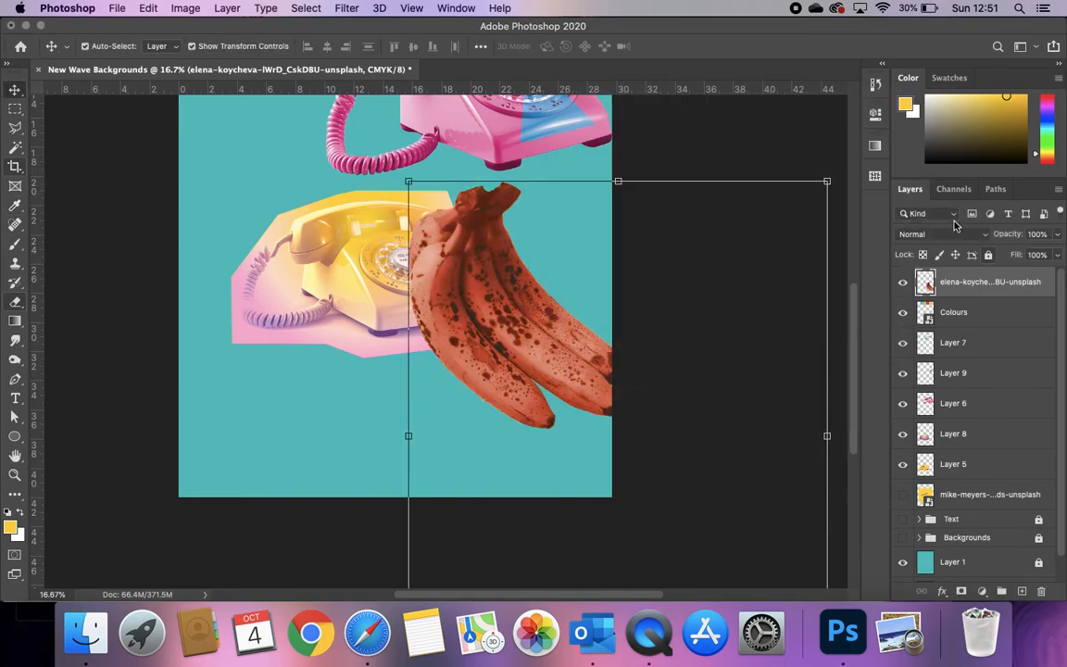
- Set the banana layer's blend mode to Hard Light and move the bananas over the left part of the yellow telephone
{"action": "left_click", "coordinate": [954, 234]}
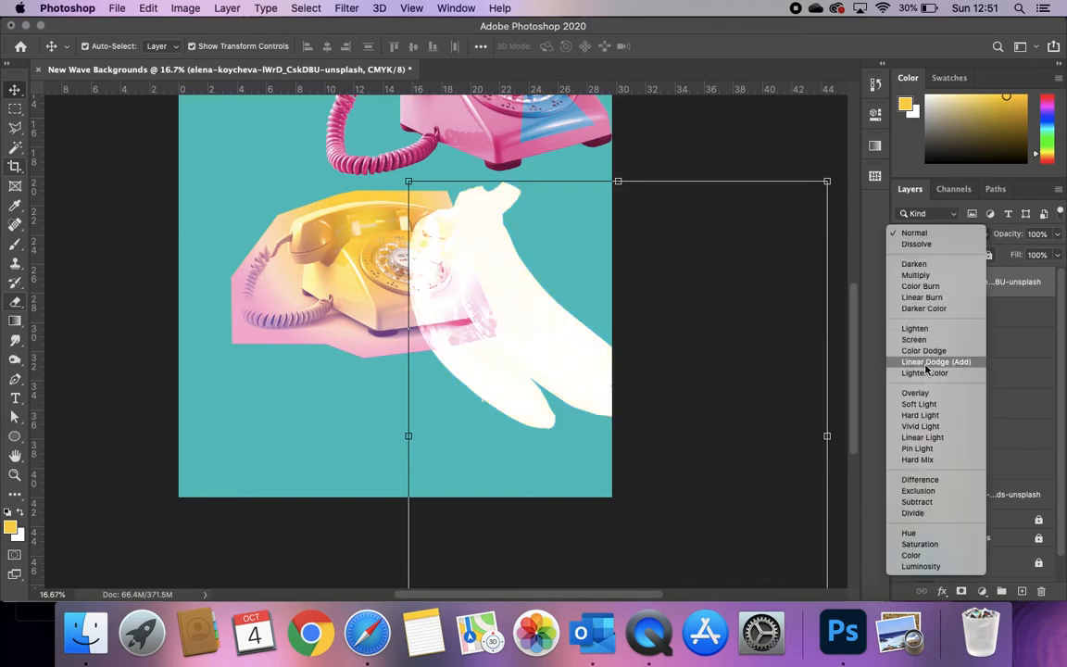
{"action": "left_click", "coordinate": [921, 415]}
{"action": "left_click_drag", "start_coordinate": [542, 359], "coordinate": [295, 282]}
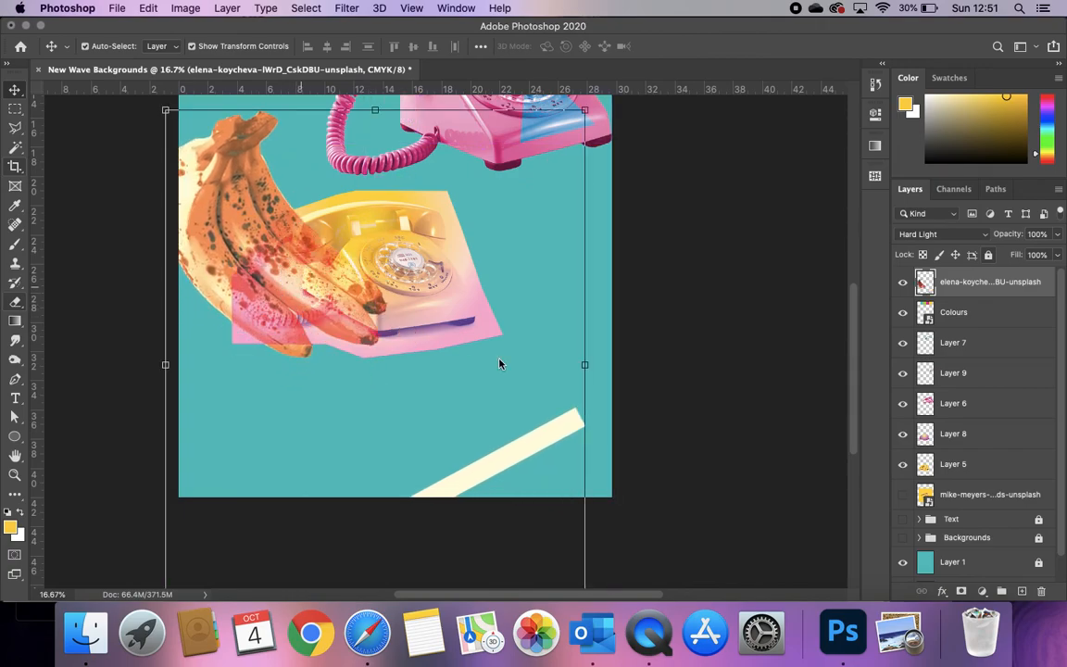
{"action": "scroll", "coordinate": [676, 298], "scroll_direction": "up", "scroll_amount": 5}
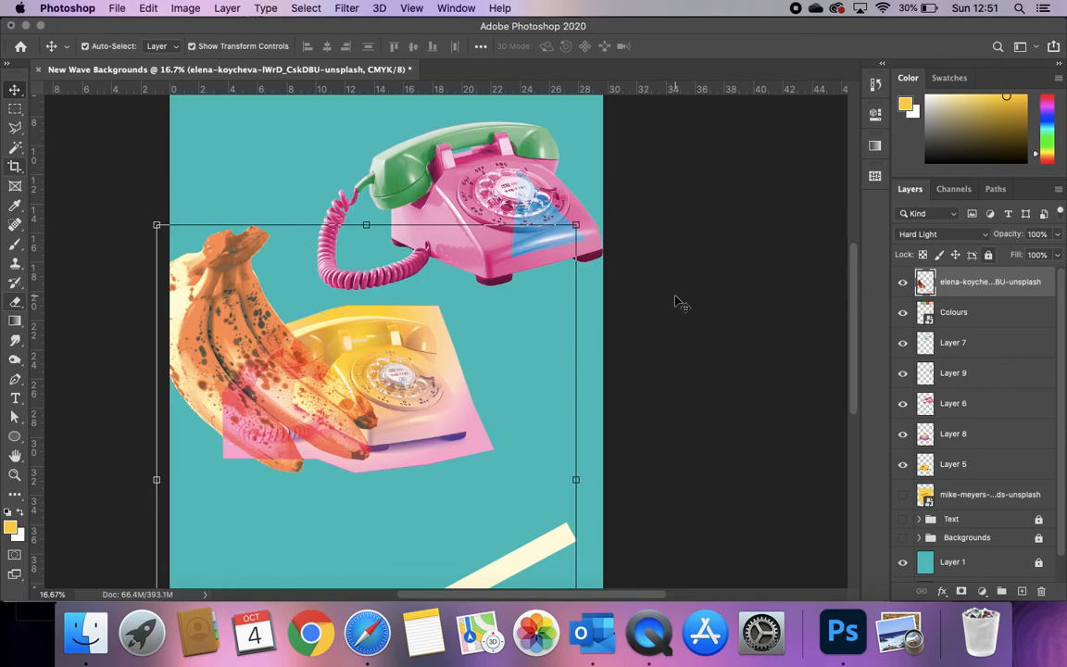
{"action": "scroll", "coordinate": [677, 302], "scroll_direction": "up", "scroll_amount": 1}
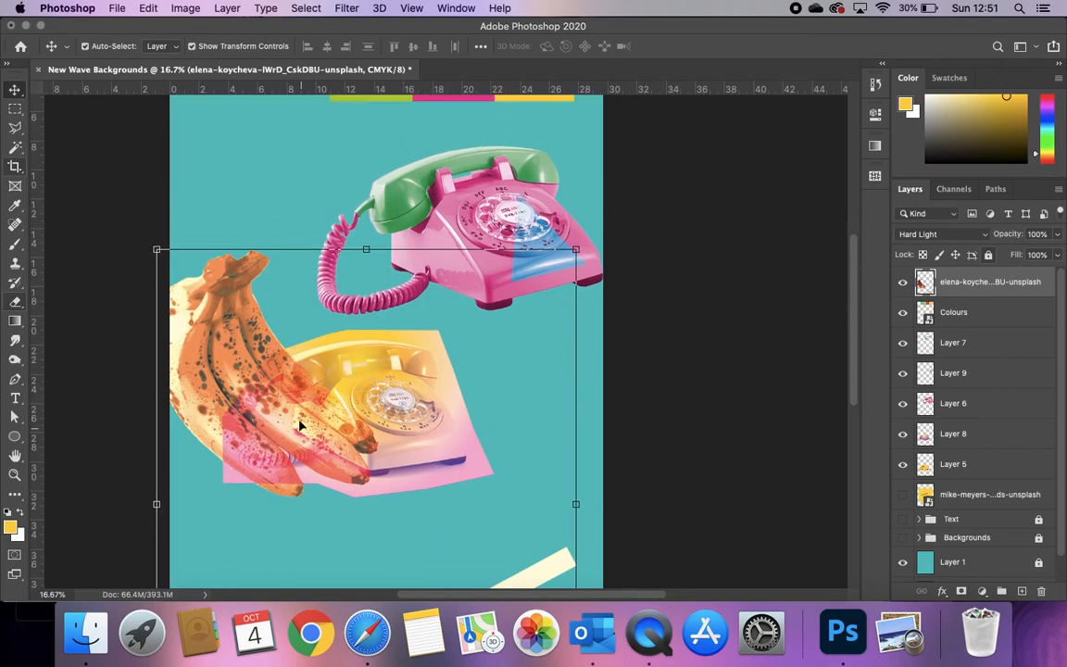